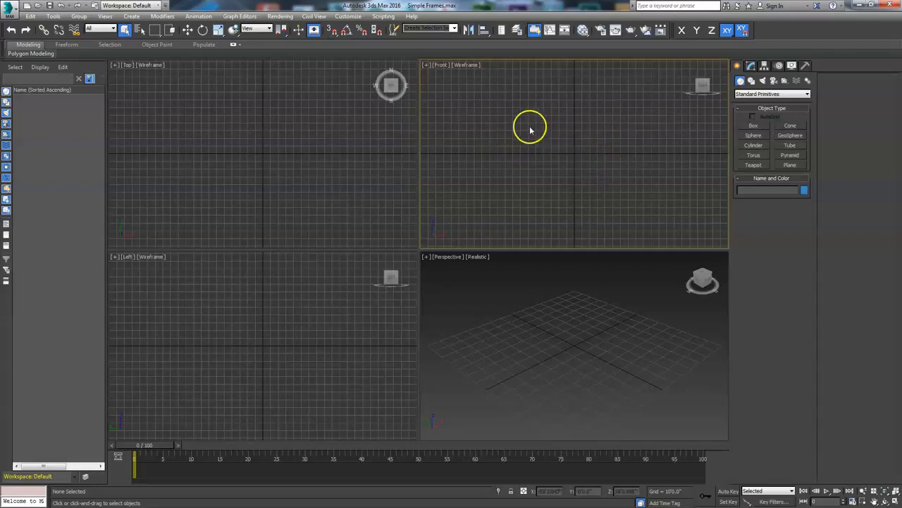
- Maximize the front viewport and draw a plane primitive in it
left_click(894, 499)
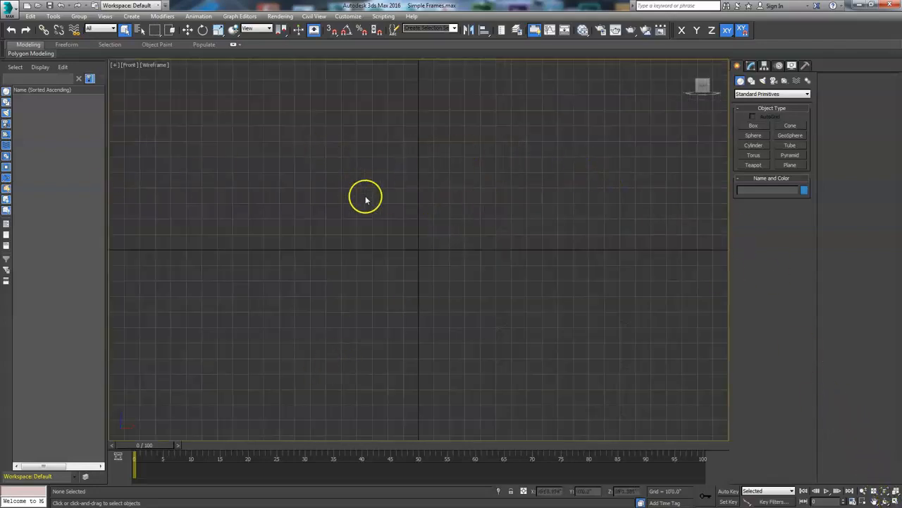
left_click(789, 166)
left_click_drag(317, 125, 522, 374)
right_click(540, 343)
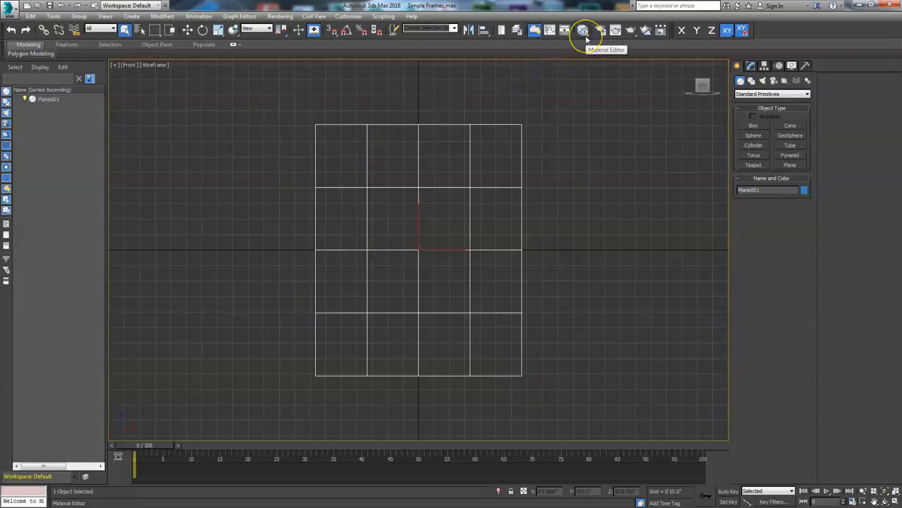
- Open the Slate Material Editor and resize and reposition its window
left_click(583, 33)
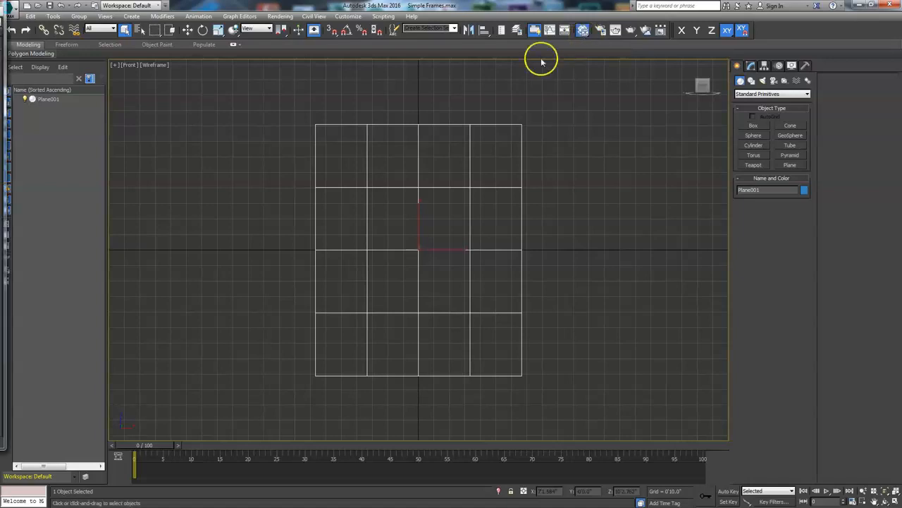
left_click_drag(0, 7, 715, 25)
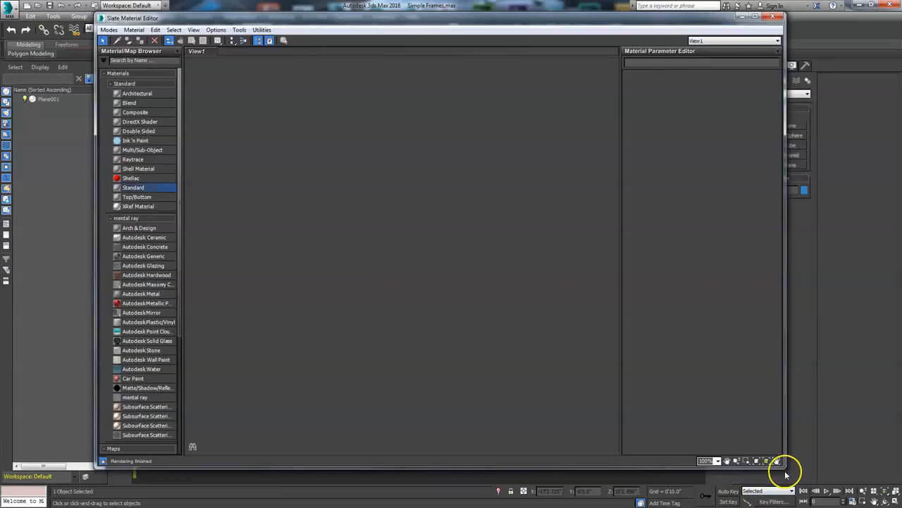
left_click_drag(779, 462, 668, 492)
left_click_drag(525, 27, 544, 34)
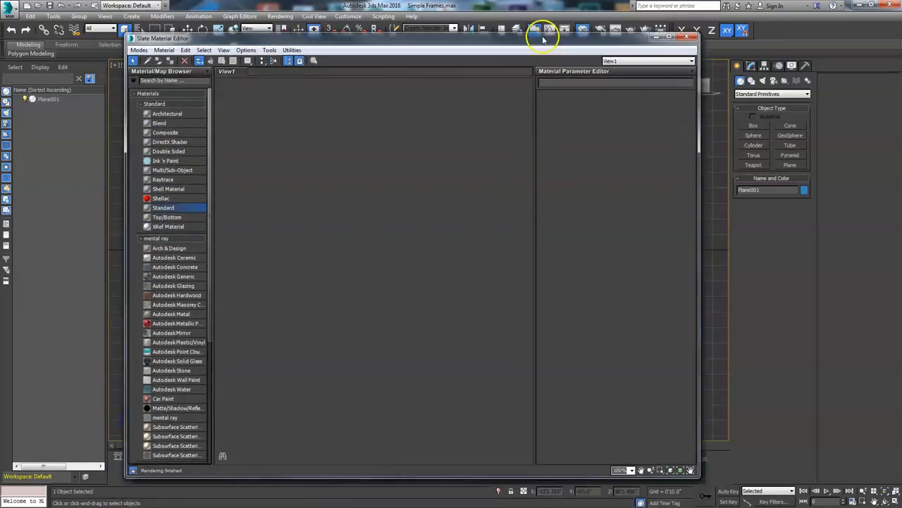
- Create a Standard Bitmap map node and browse to the project's sceneassets images folder
right_click(305, 211)
mouse_move(327, 217)
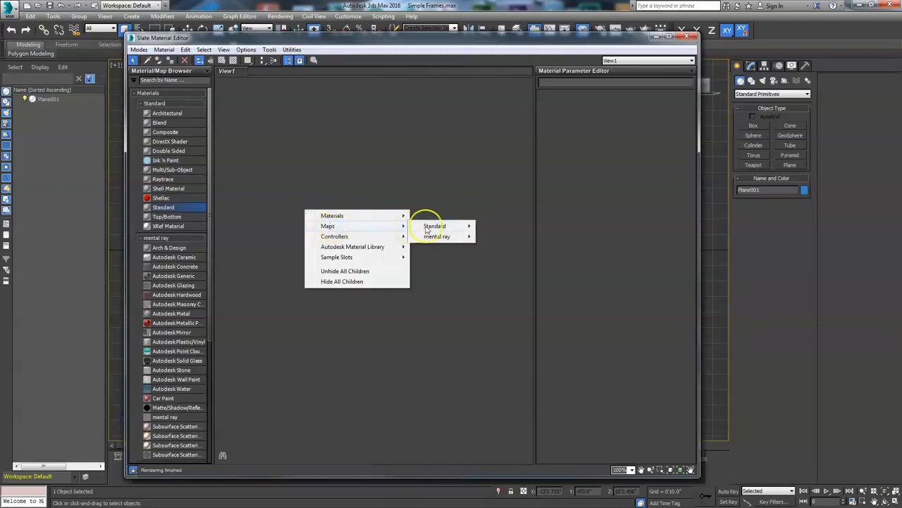
mouse_move(451, 227)
left_click(503, 151)
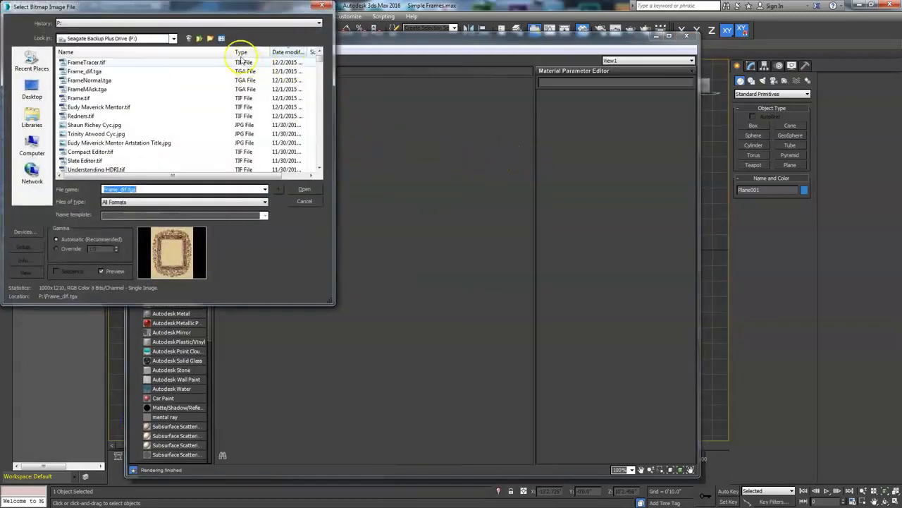
left_click_drag(211, 9, 342, 112)
left_click(298, 139)
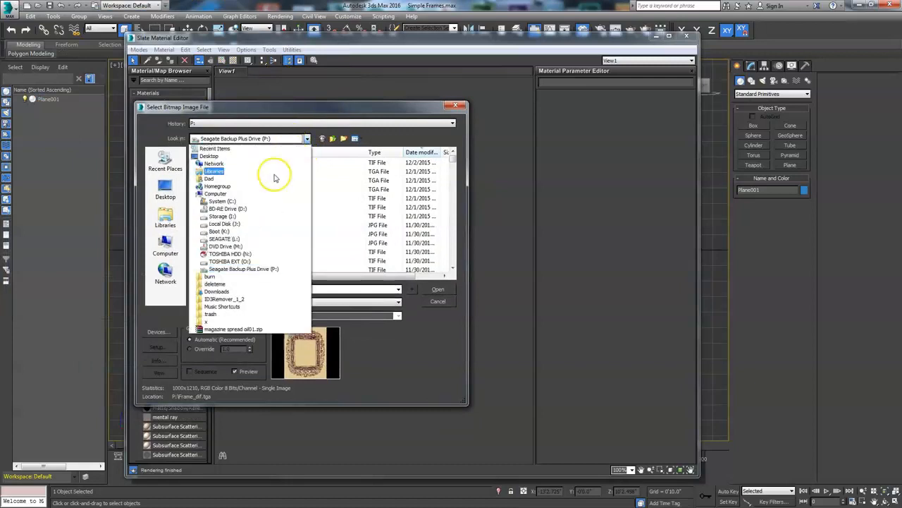
left_click(247, 268)
left_click_drag(453, 160, 455, 220)
double_click(213, 245)
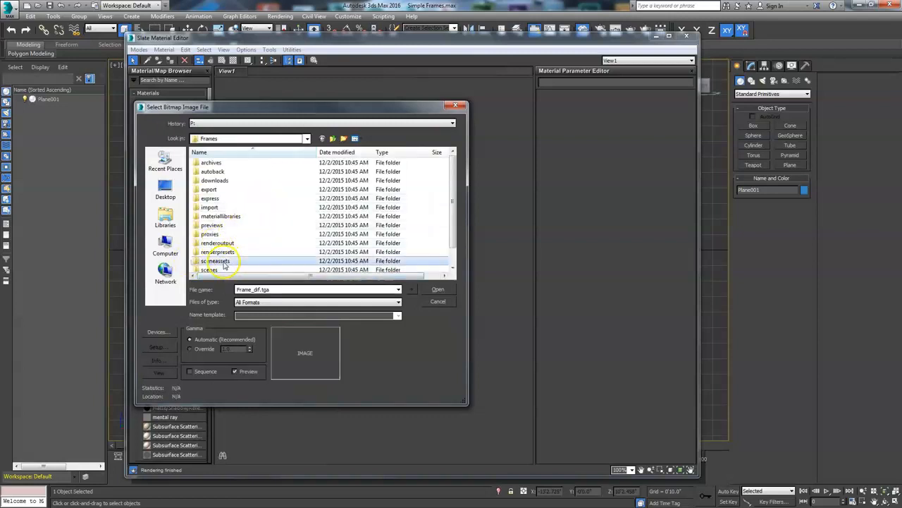
double_click(215, 261)
double_click(213, 174)
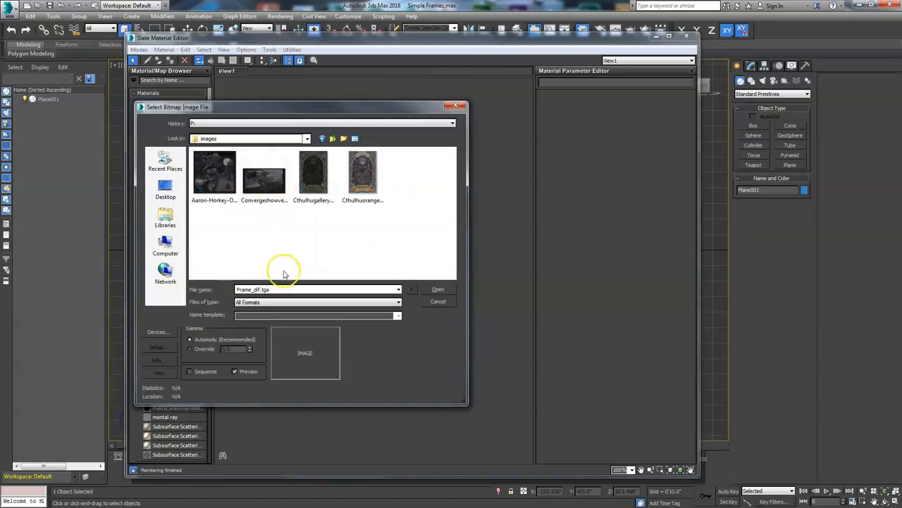
- Load Aaron-Horkey-Old-Town-Ghosts-front-cover.jpg as the bitmap image
left_click_drag(346, 113, 434, 121)
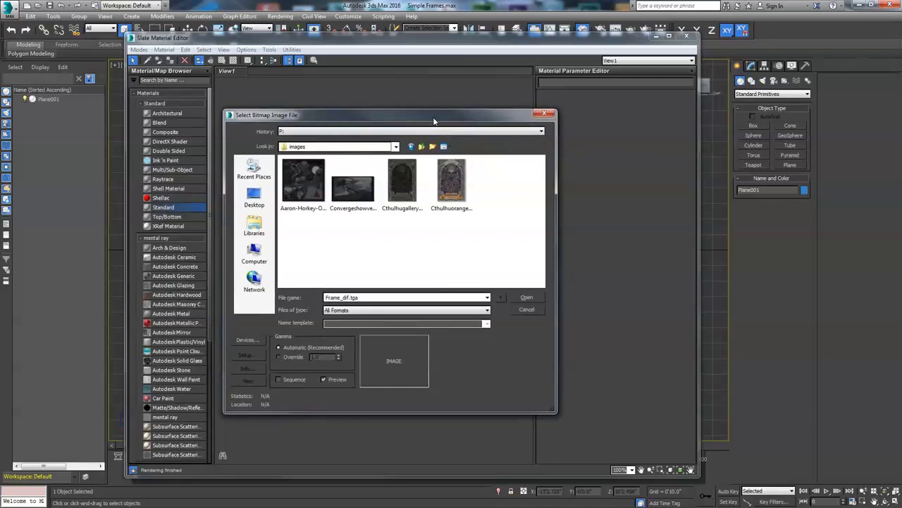
left_click(303, 187)
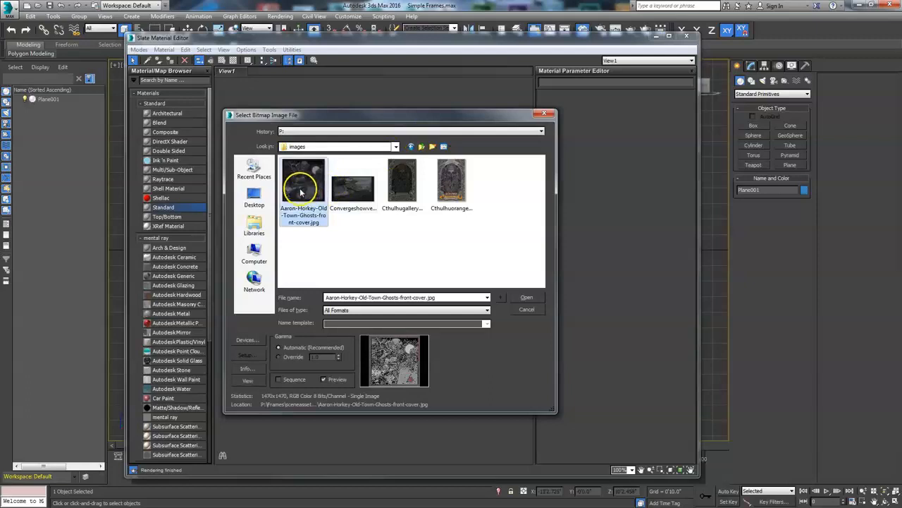
left_click(525, 299)
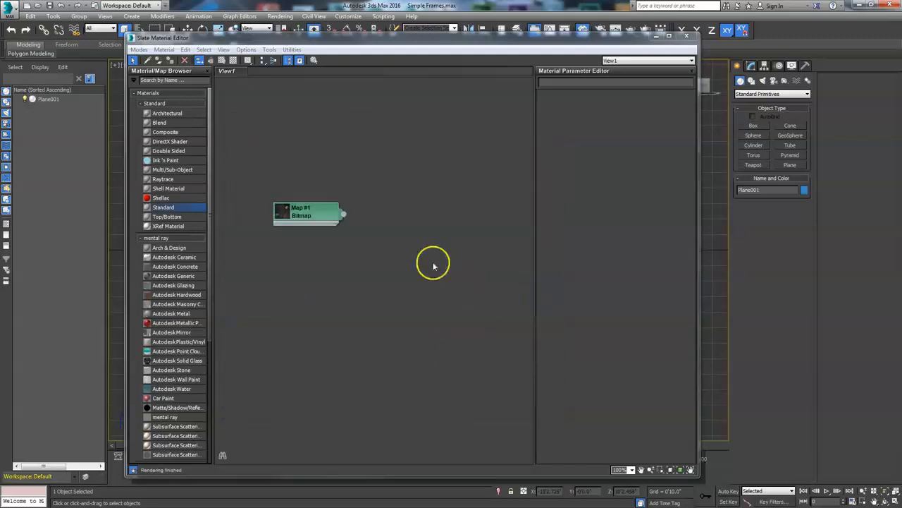
- Open the bitmap's parameters and view its image in a separate window placed beside the viewport
double_click(292, 216)
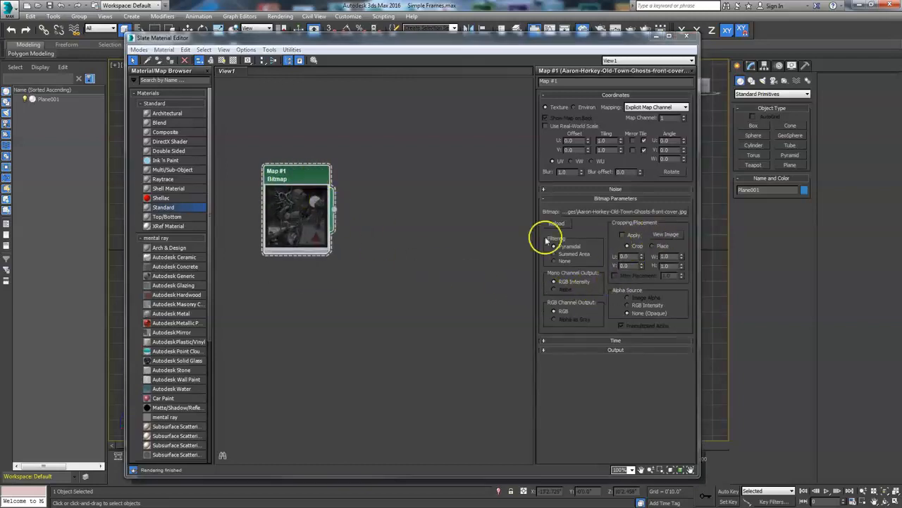
left_click_drag(231, 72, 774, 69)
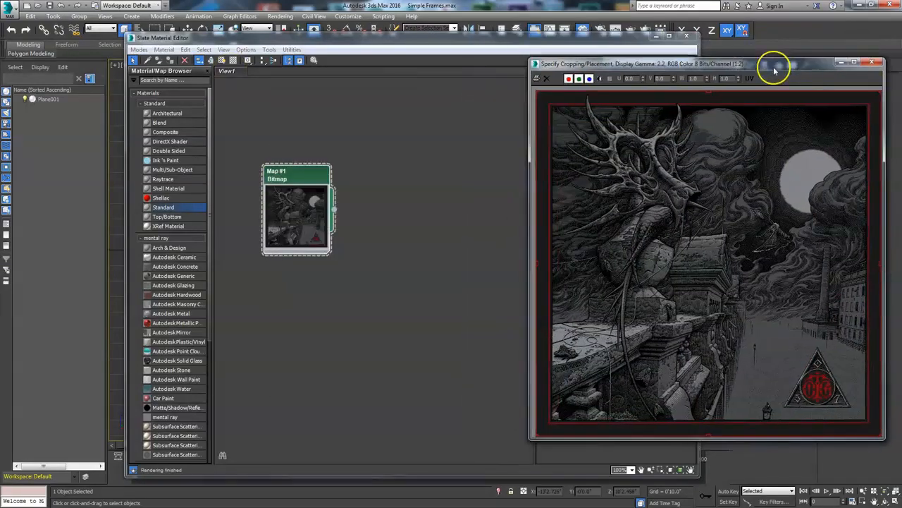
left_click_drag(516, 36, 0, 97)
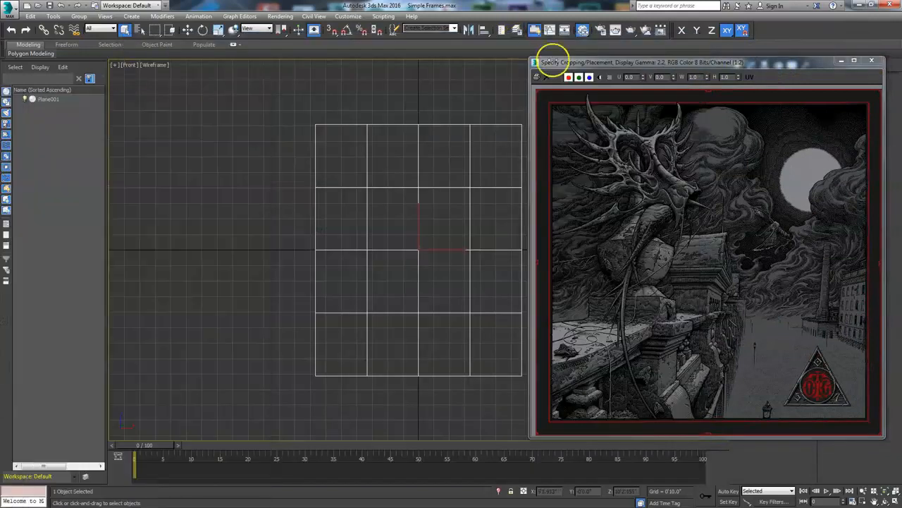
left_click_drag(614, 61, 100, 53)
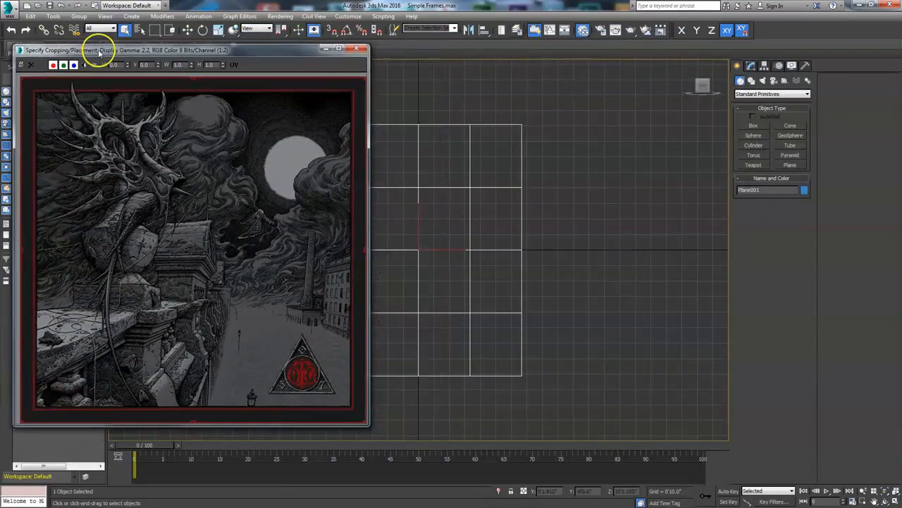
- Widen the plane to match the image's proportions and set its length and width segments to 1
middle_click_drag(481, 281, 581, 268)
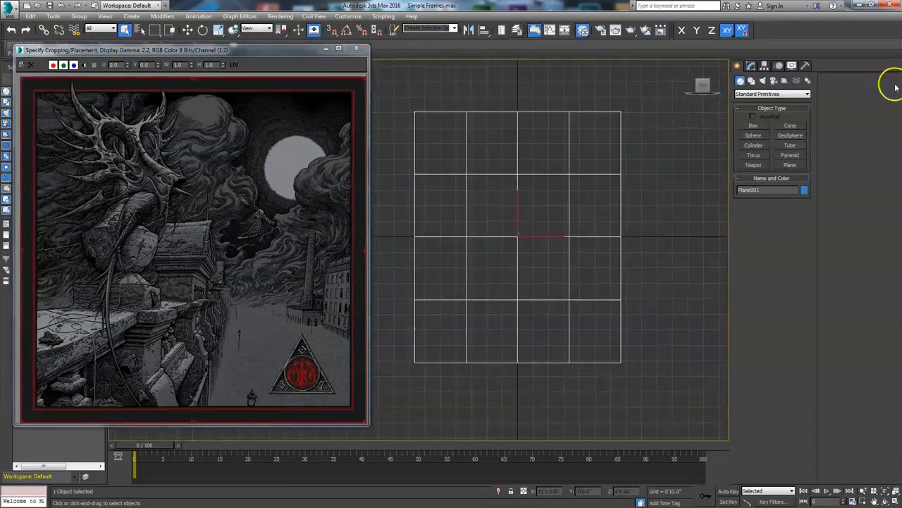
left_click(751, 67)
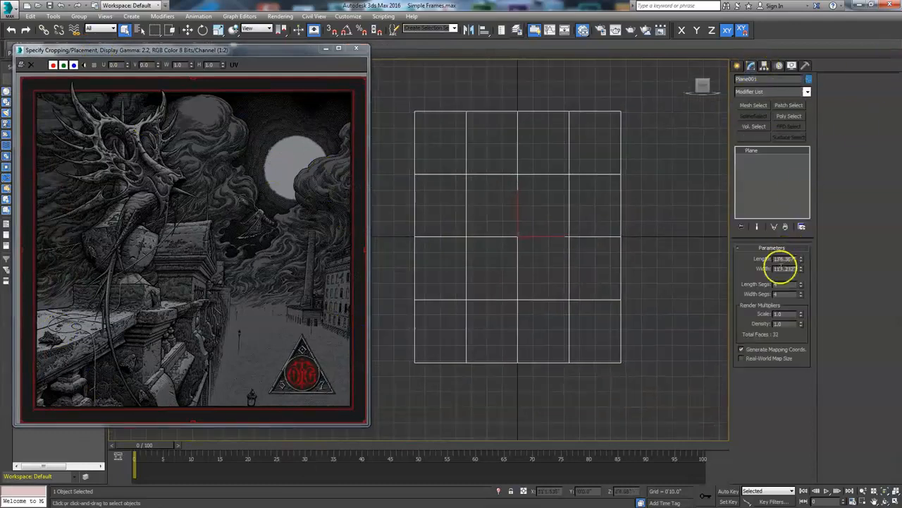
mouse_move(802, 268)
left_mouse_down()
mouse_move(809, 253)
mouse_move(802, 266)
left_mouse_up()
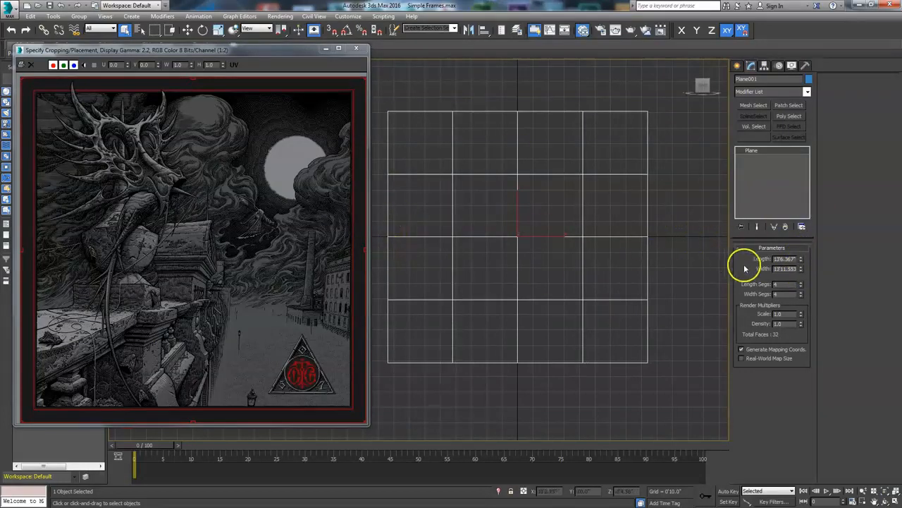
right_click(801, 294)
right_click(801, 294)
right_click(801, 283)
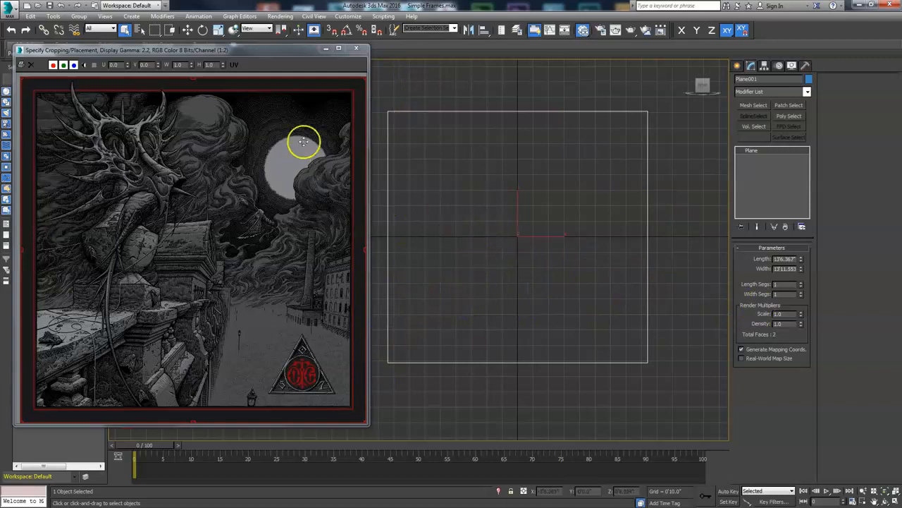
- Convert the plane to an Editable Poly
right_click(499, 218)
mouse_move(524, 312)
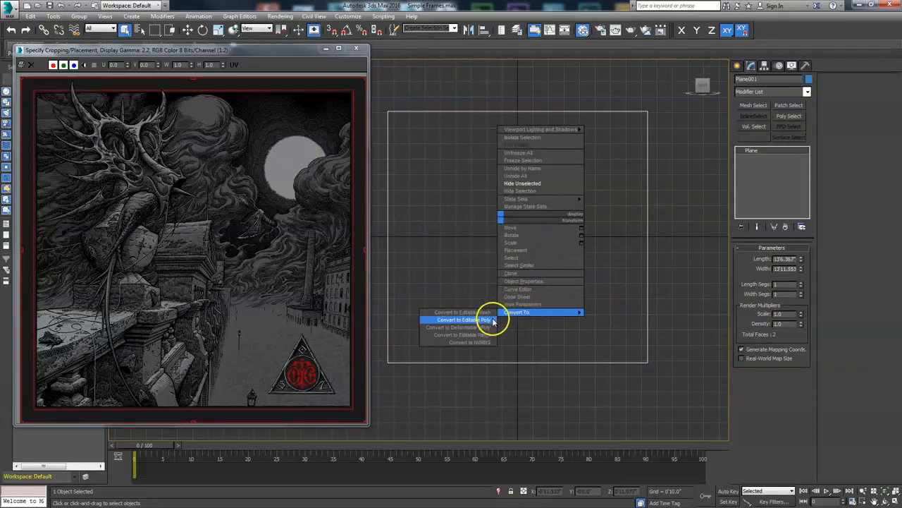
left_click(492, 321)
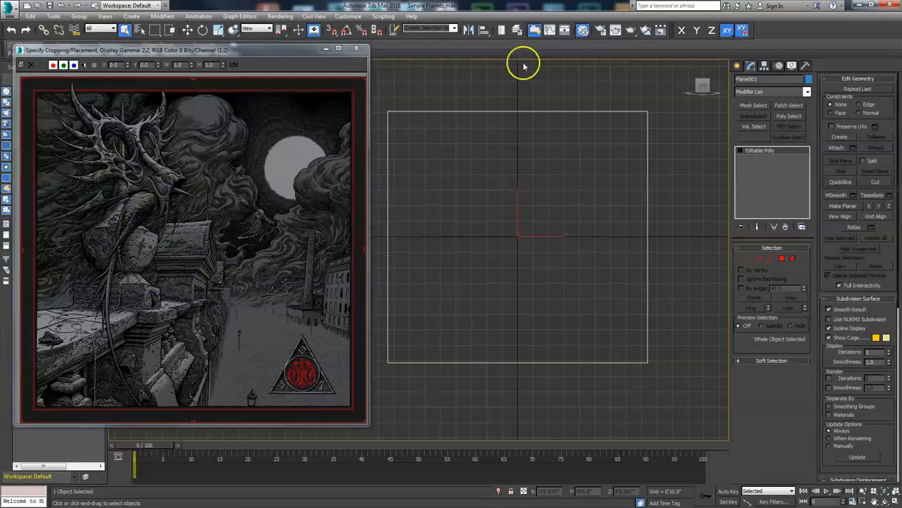
- Move the plane to the world origin at 0,0,0 and close the image preview window
right_click(653, 211)
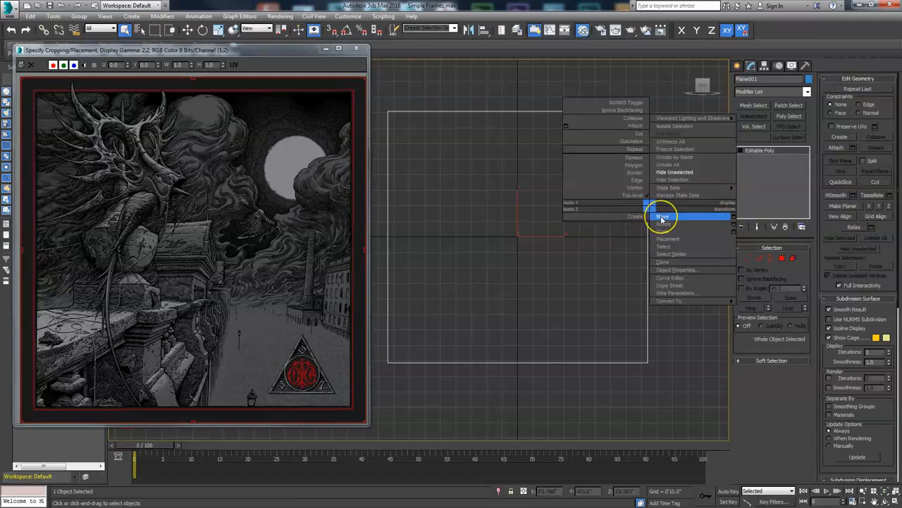
left_click(662, 217)
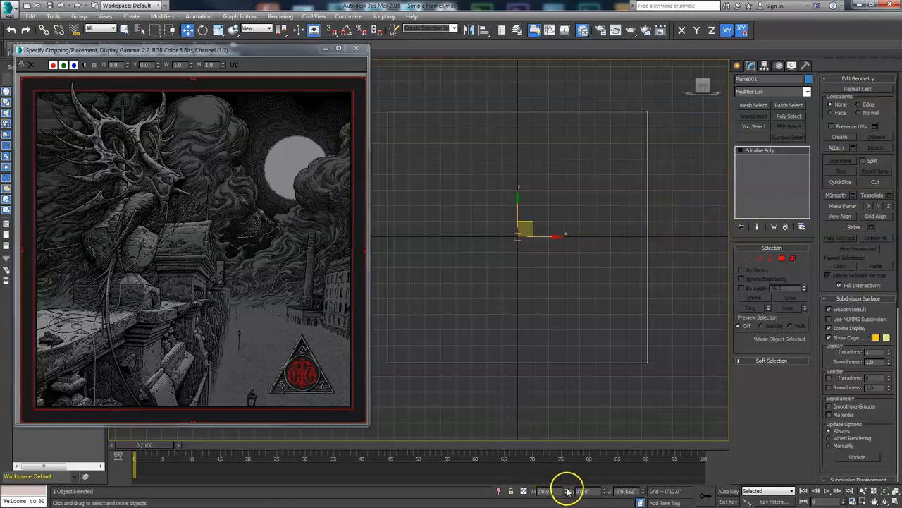
right_click(642, 491)
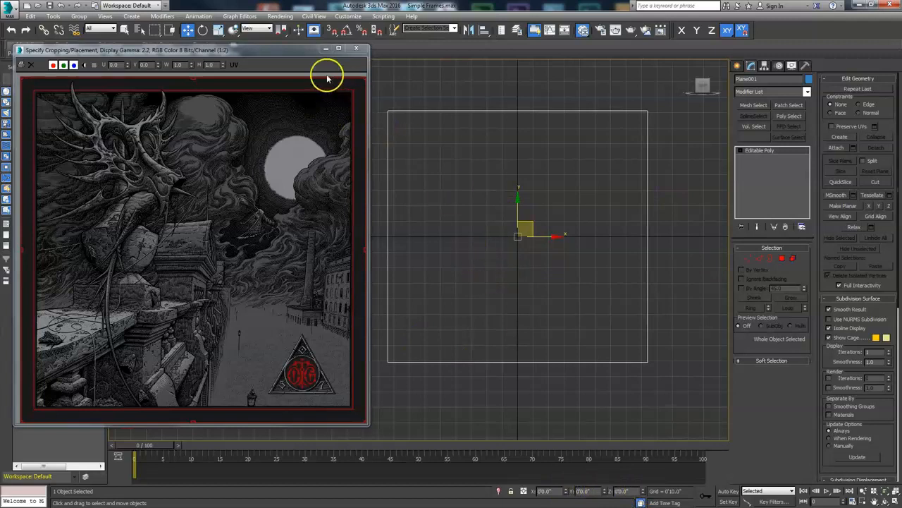
left_click(356, 48)
- Switch the front viewport to Shaded display
middle_click_drag(574, 211, 491, 200)
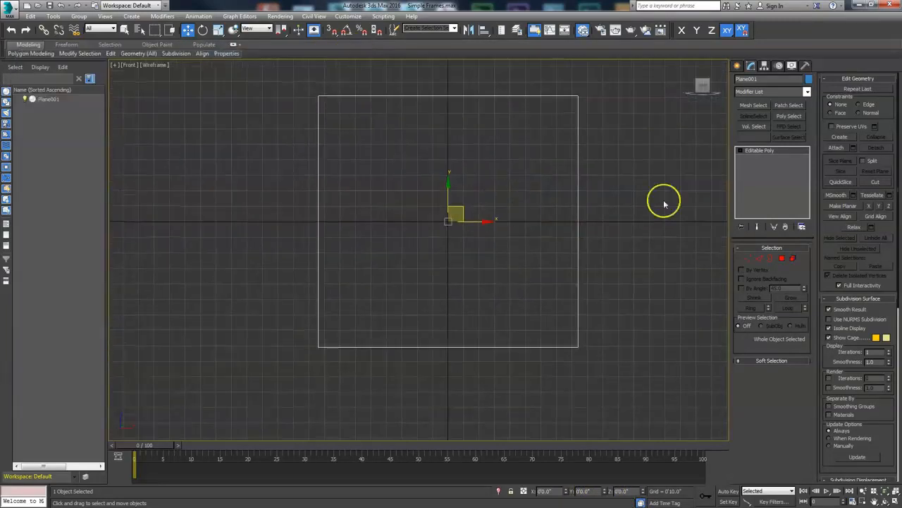
left_click(156, 65)
left_click(180, 86)
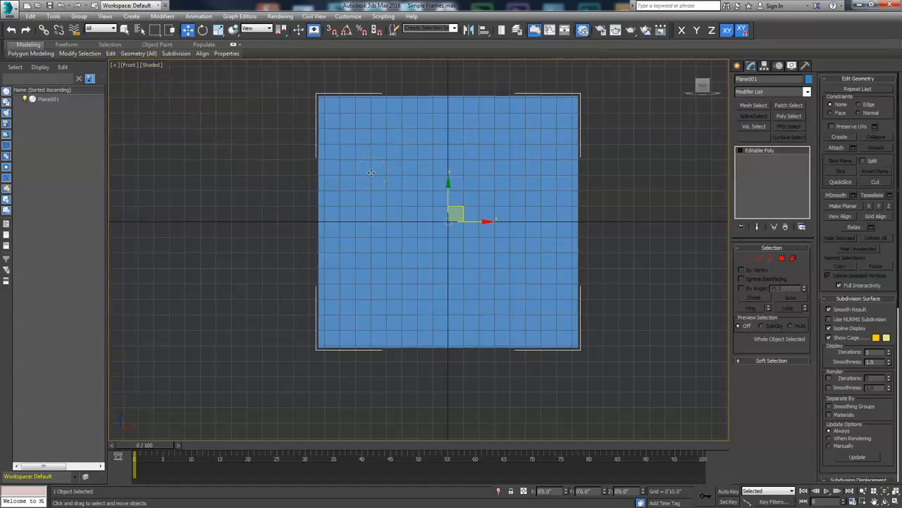
- Hide the viewport grid and the selection brackets
key("g")
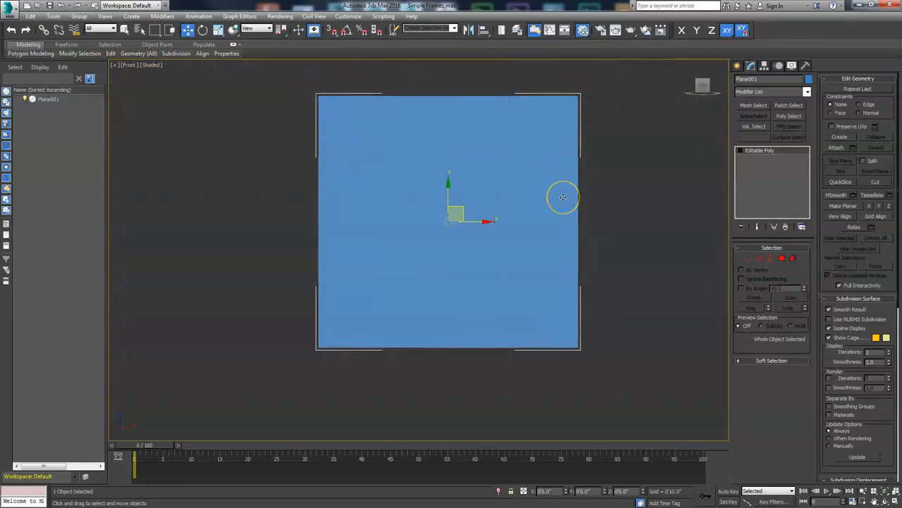
key("j")
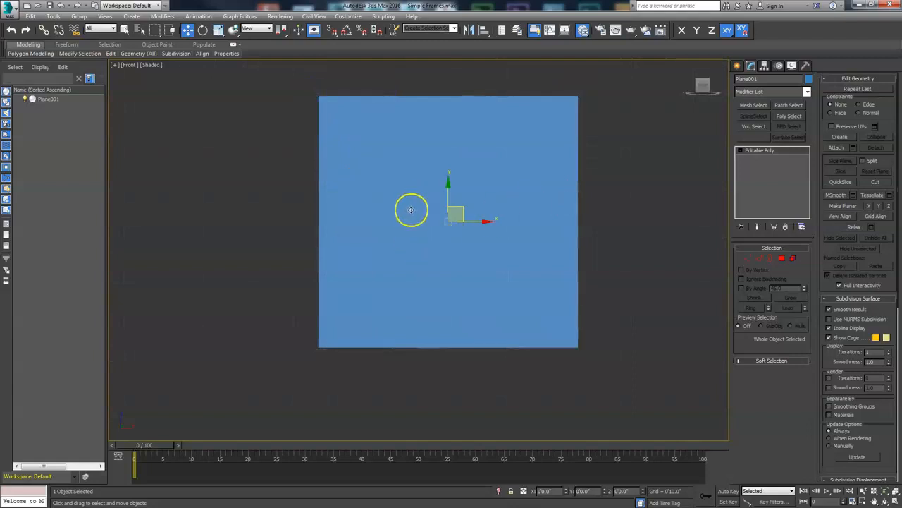
- Reopen the material editor and add an Arch & Design material node beside the bitmap node
key("m")
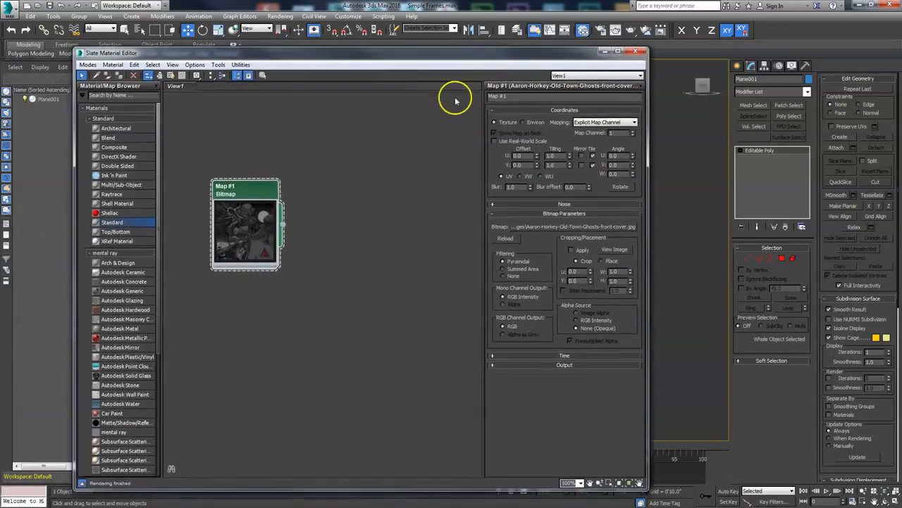
left_click_drag(250, 196, 221, 280)
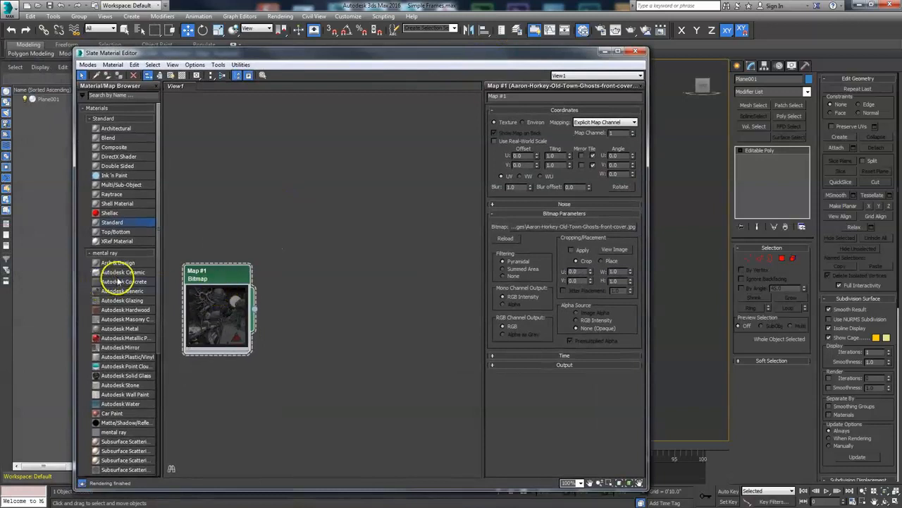
left_click_drag(344, 209, 362, 191)
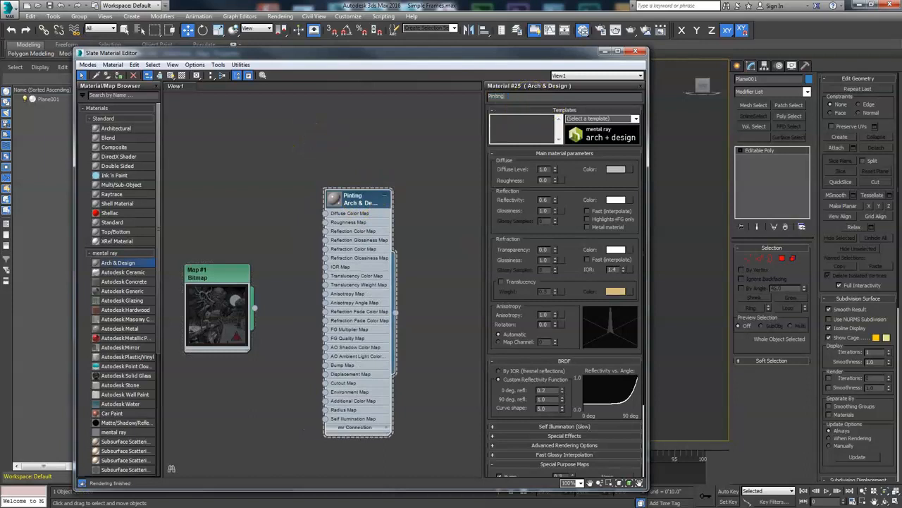
- Rename the Arch & Design material to Painting
right_click(355, 203)
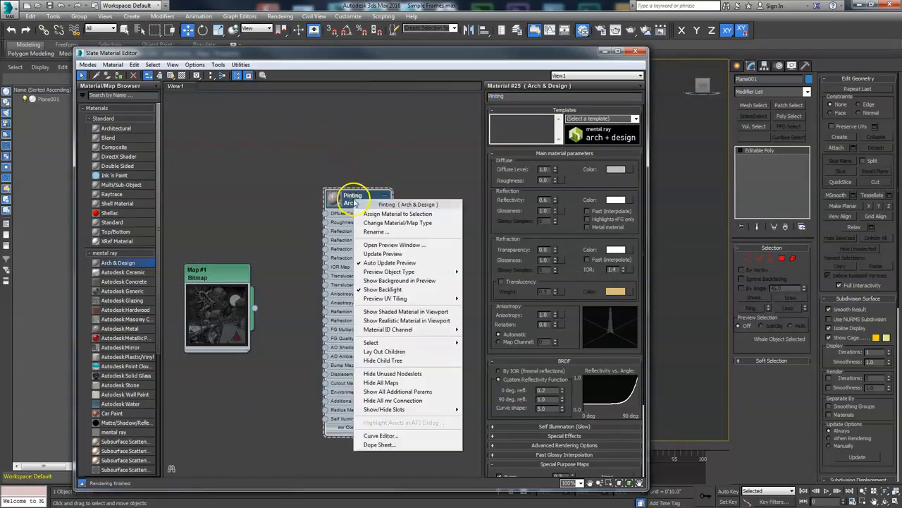
left_click(495, 99)
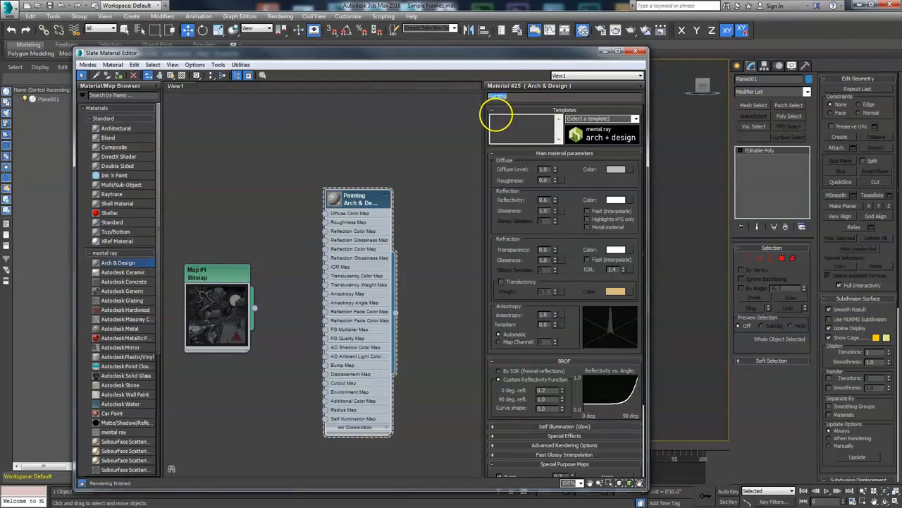
- Assign the Painting material to the selected plane
right_click(366, 204)
left_click(399, 214)
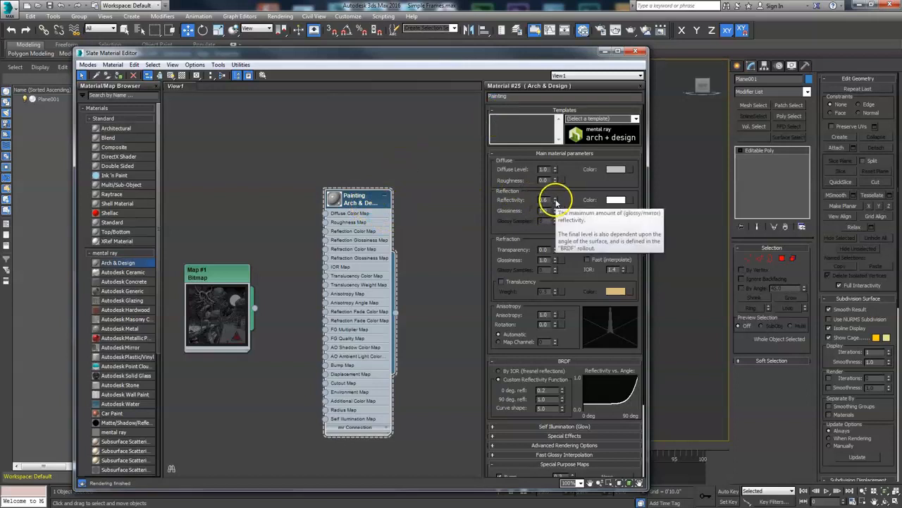
- Set the material's reflectivity to 0.06, glossiness to 0.37 and glossy samples to 32
left_click_drag(359, 201, 348, 192)
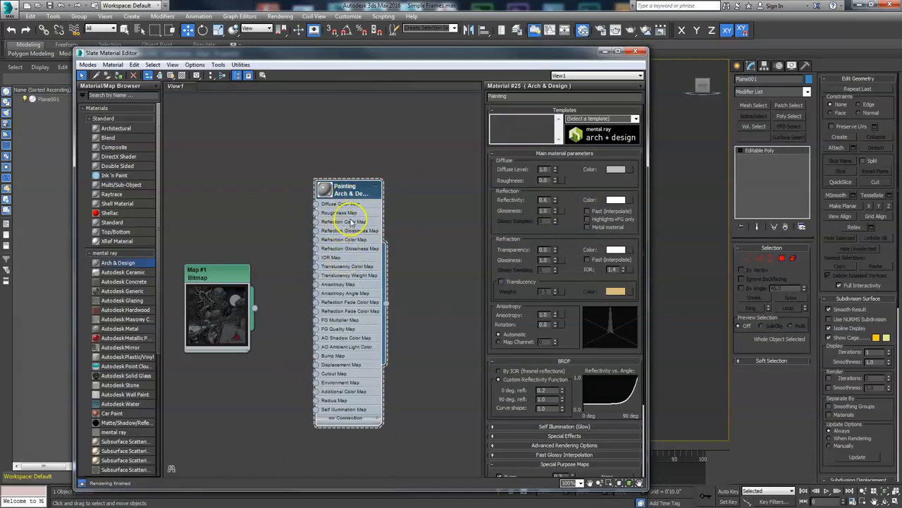
left_click_drag(555, 203, 552, 214)
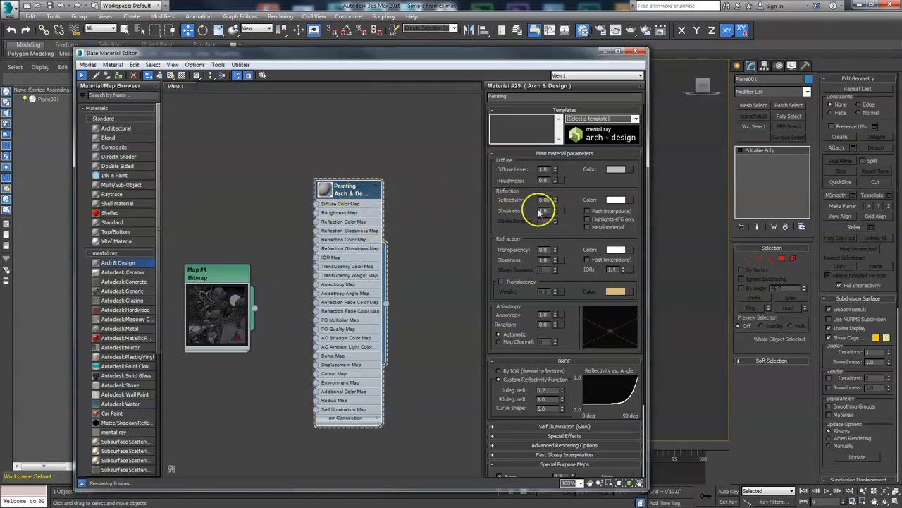
left_click_drag(555, 211, 555, 237)
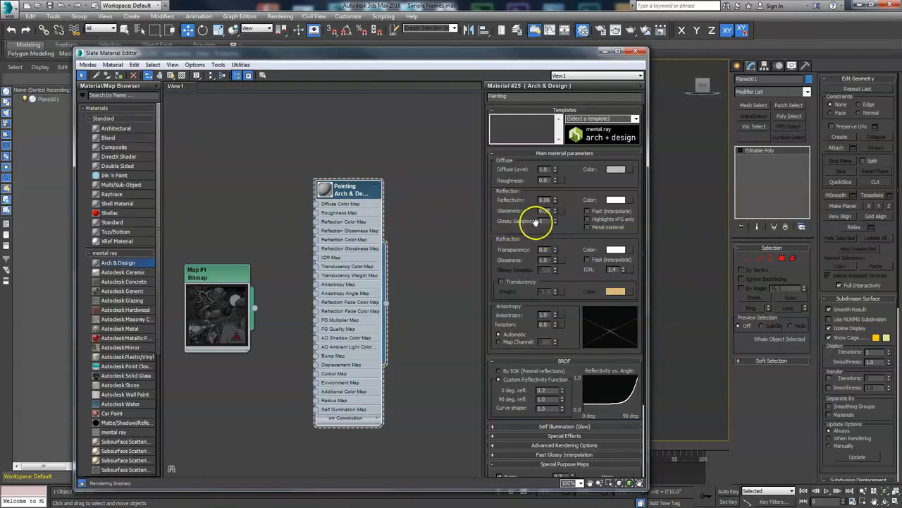
left_click_drag(544, 222, 517, 229)
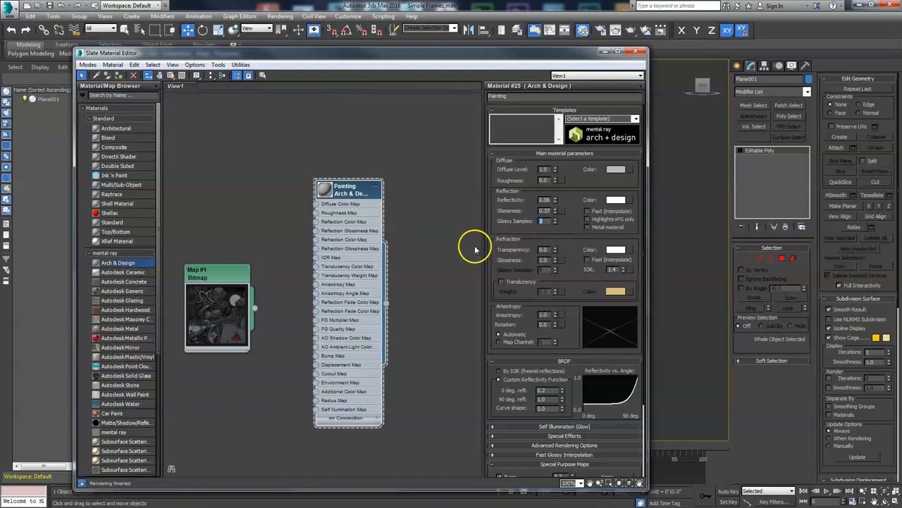
type("32")
key("Return")
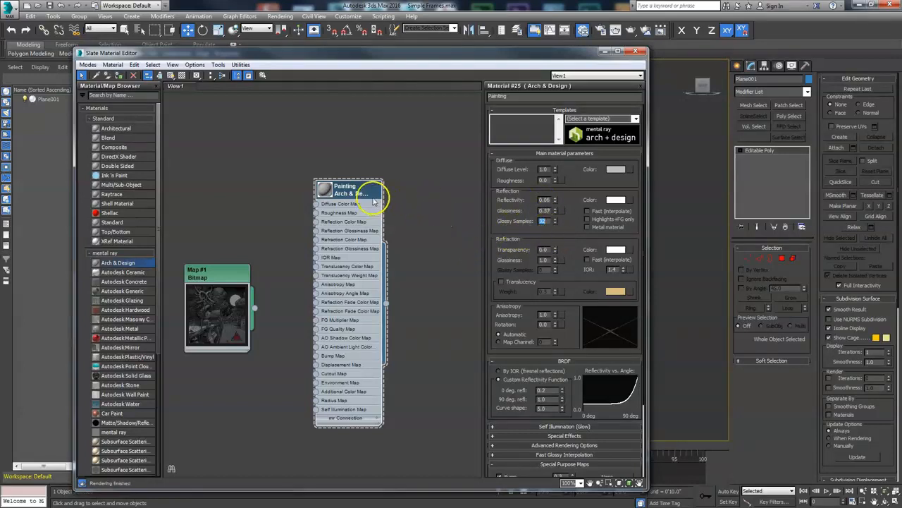
- Connect the bitmap node's output to the material's Diffuse Color Map input
double_click(323, 189)
left_click_drag(347, 185, 358, 186)
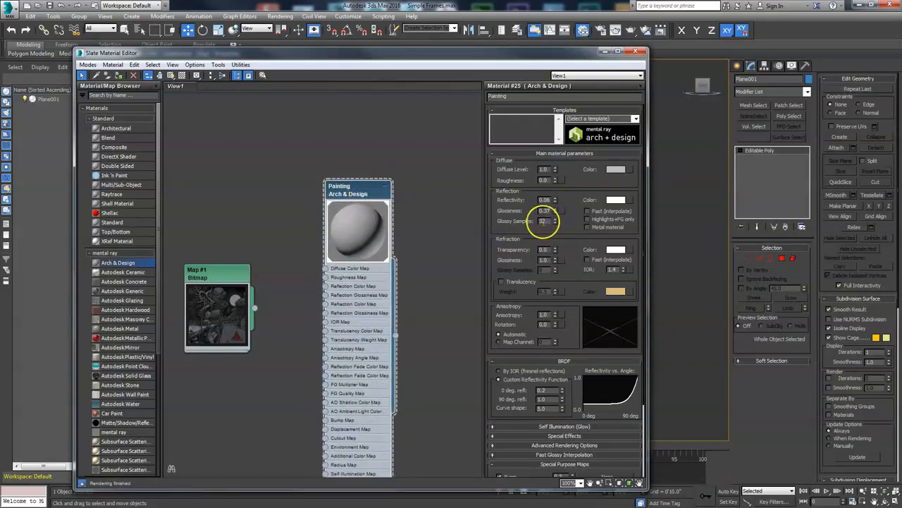
mouse_move(204, 275)
left_mouse_down()
mouse_move(173, 235)
mouse_move(194, 197)
left_mouse_up()
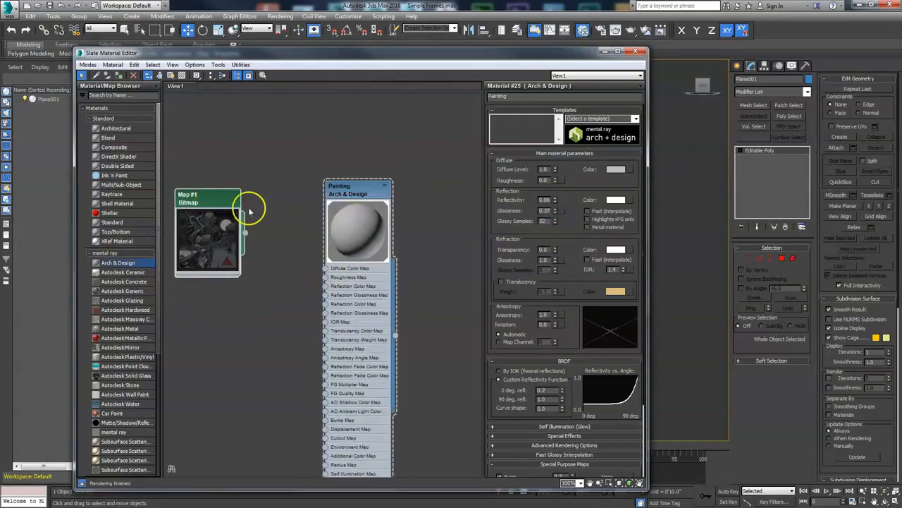
left_click_drag(244, 234, 325, 269)
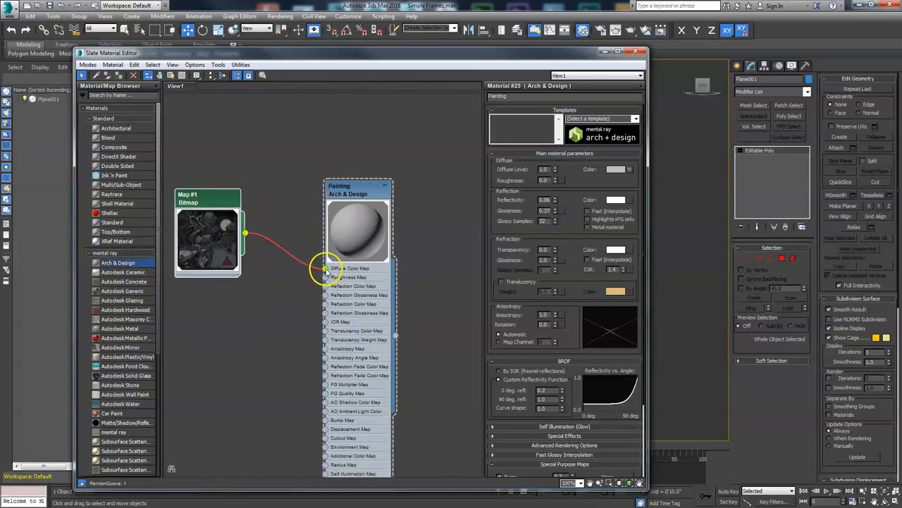
- Rename the bitmap map node to Image
mouse_move(218, 210)
left_mouse_down()
mouse_move(233, 215)
mouse_move(223, 220)
left_mouse_up()
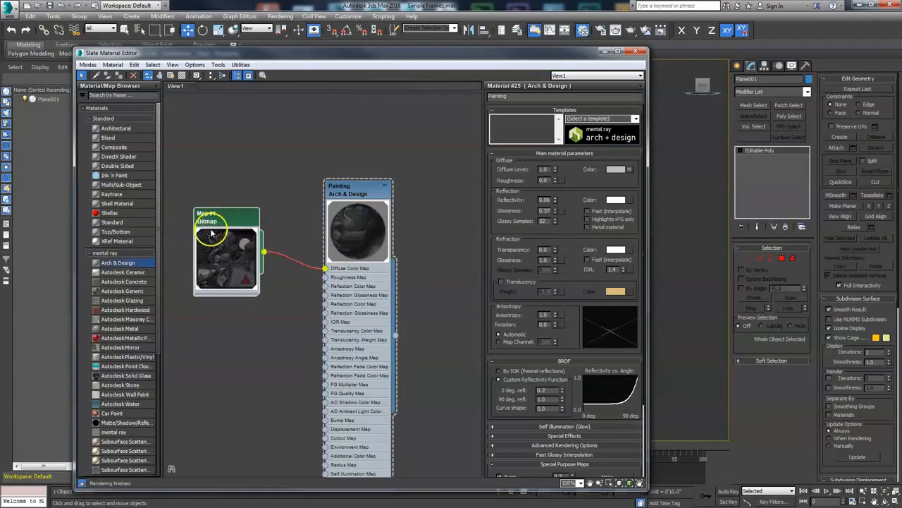
double_click(231, 210)
left_click(516, 99)
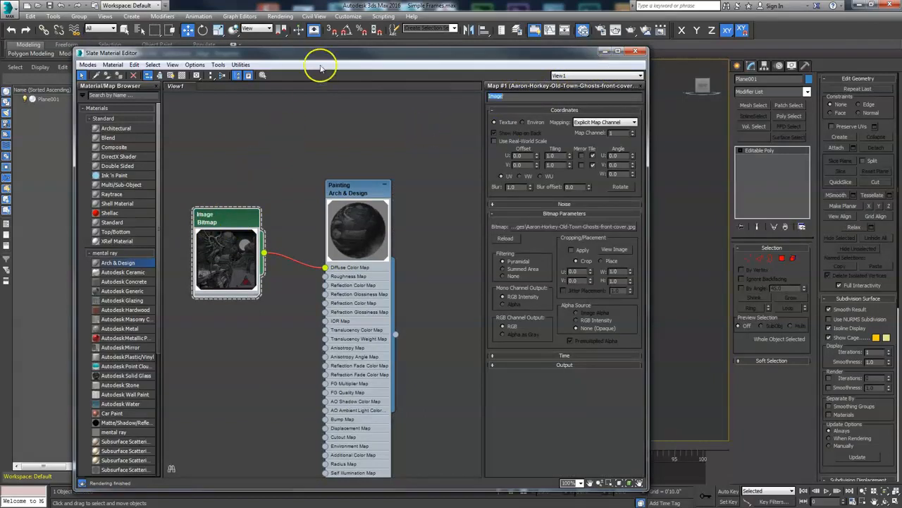
- Turn on display of the shaded material in the viewport
left_click_drag(325, 60, 721, 117)
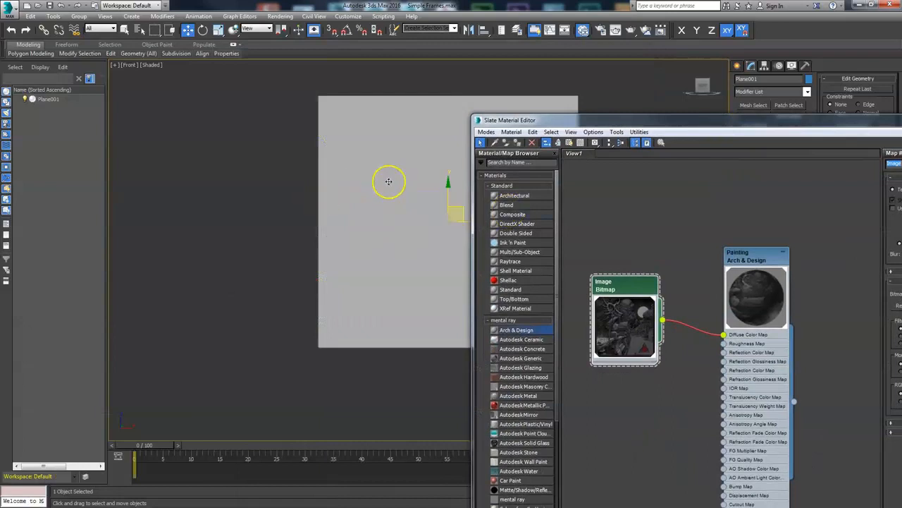
left_click_drag(538, 124, 564, 106)
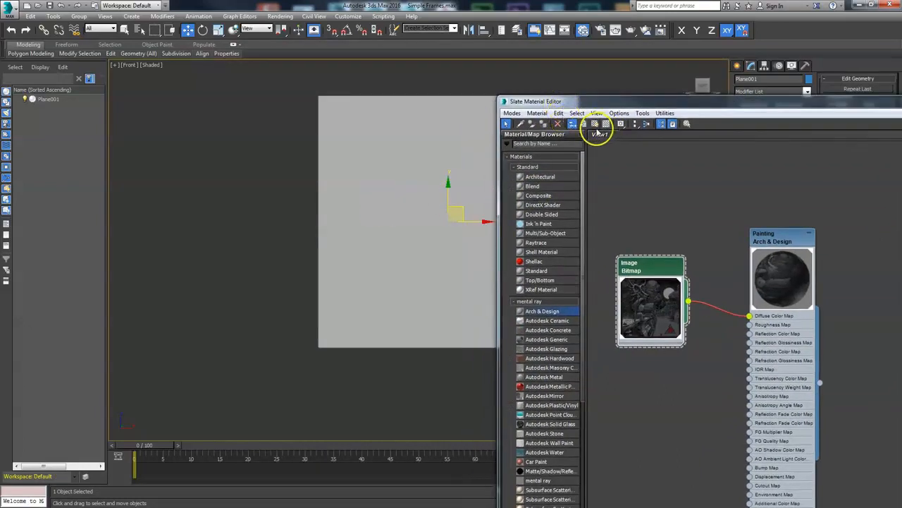
left_click(594, 124)
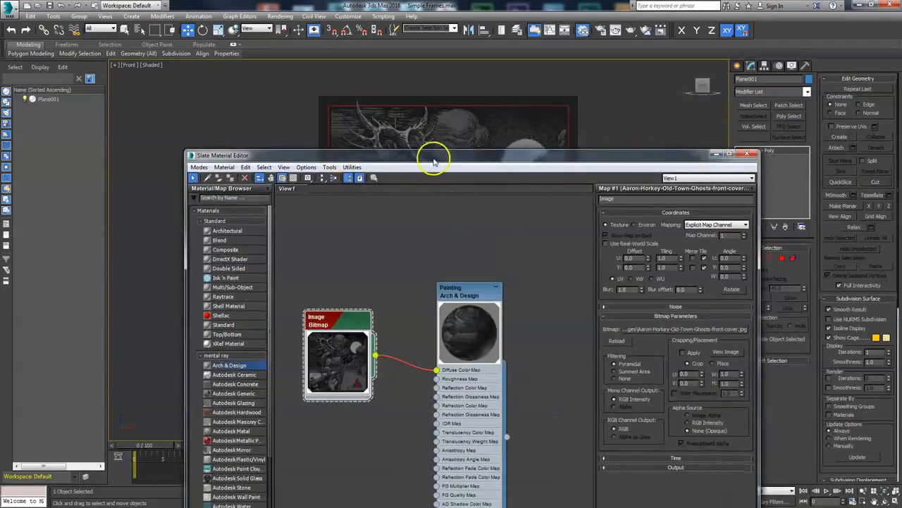
- Turn off V tiling for the bitmap and close the material editor
left_click_drag(433, 161, 363, 46)
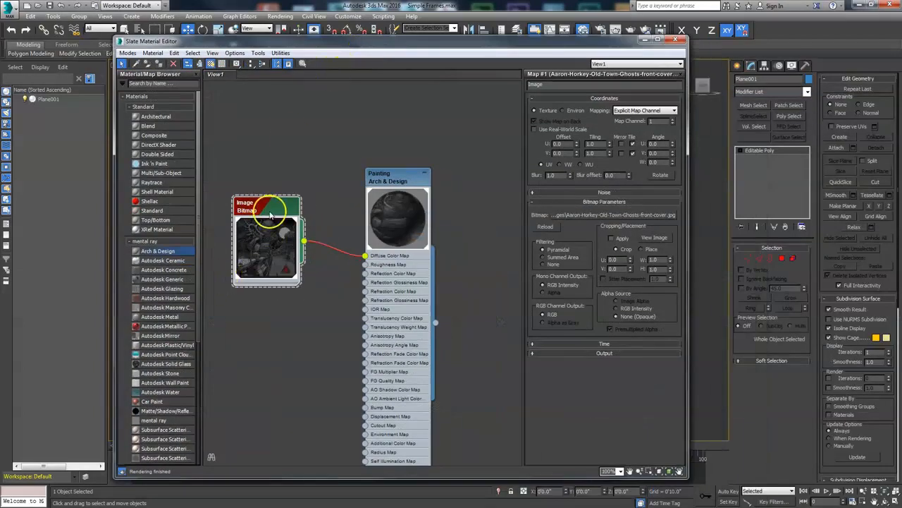
left_click(632, 153)
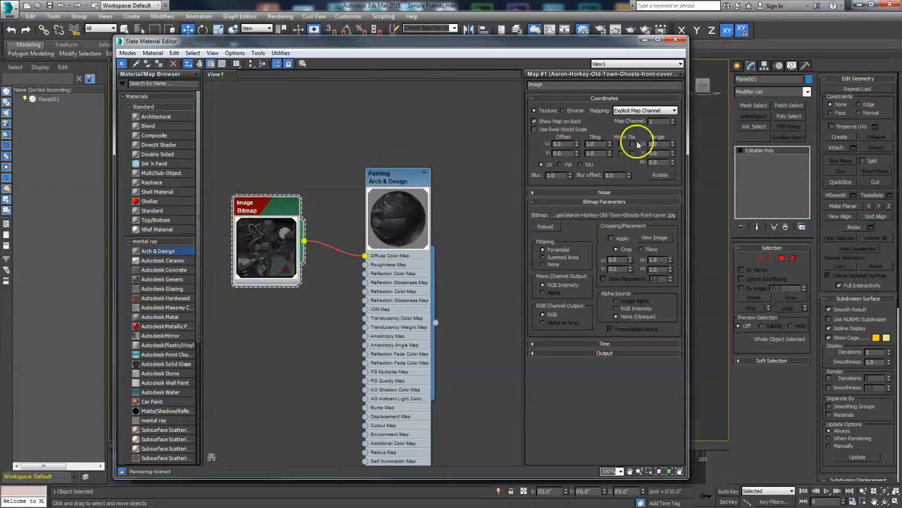
left_click(675, 39)
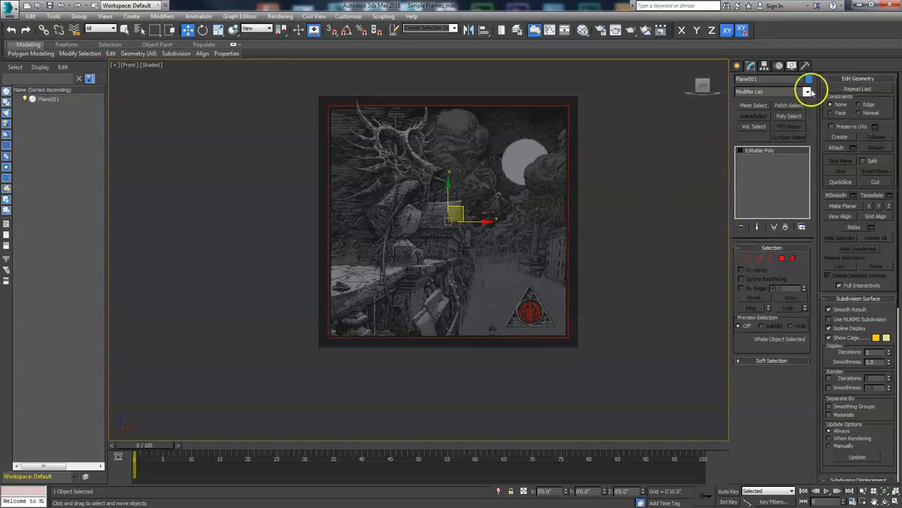
scroll(520, 187, "up", 5)
scroll(536, 208, "down", 3)
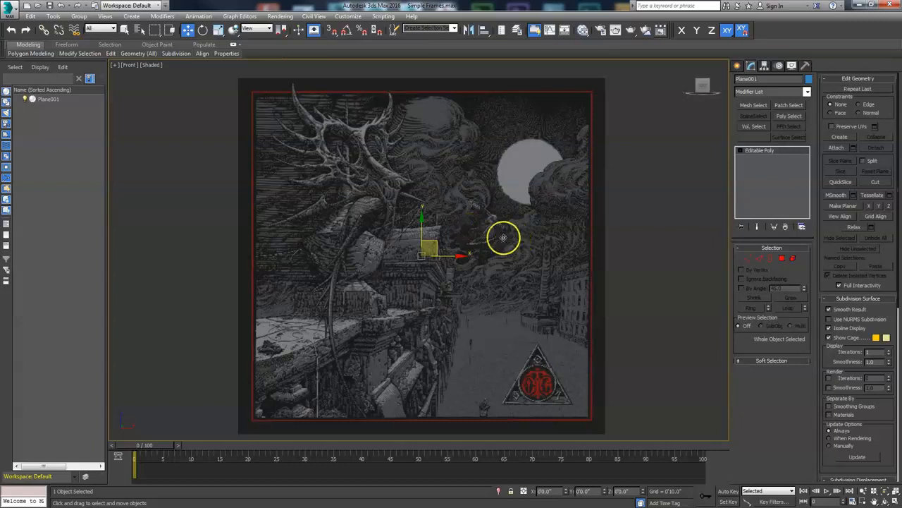
scroll(476, 231, "down", 2)
scroll(452, 235, "up", 2)
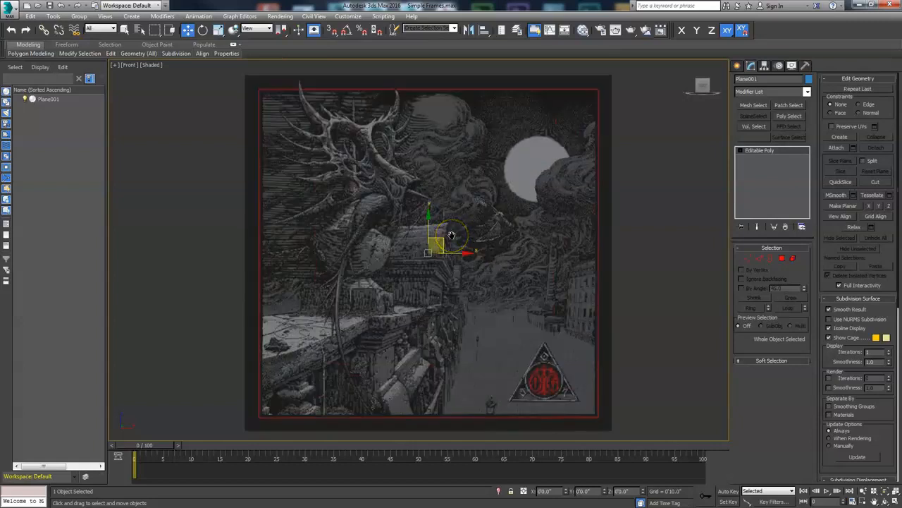
middle_click_drag(451, 234, 433, 237)
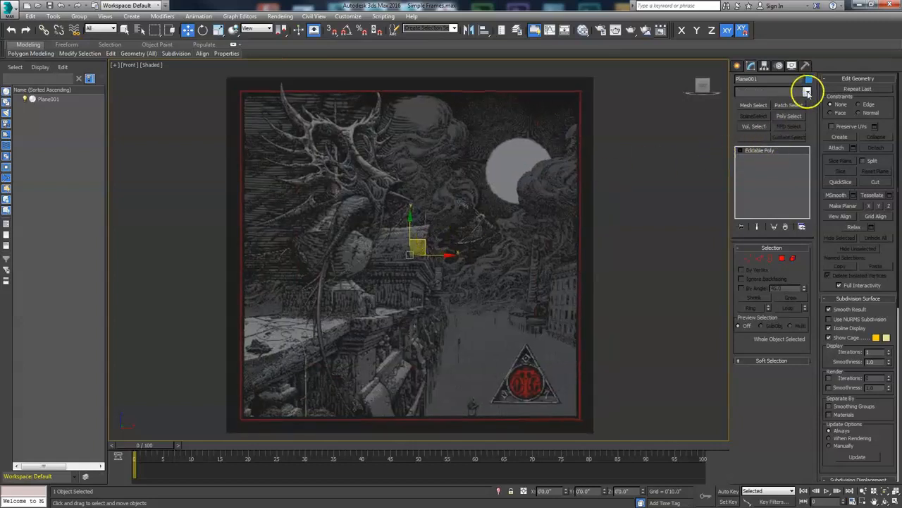
left_click(807, 91)
scroll(795, 252, "down", 5)
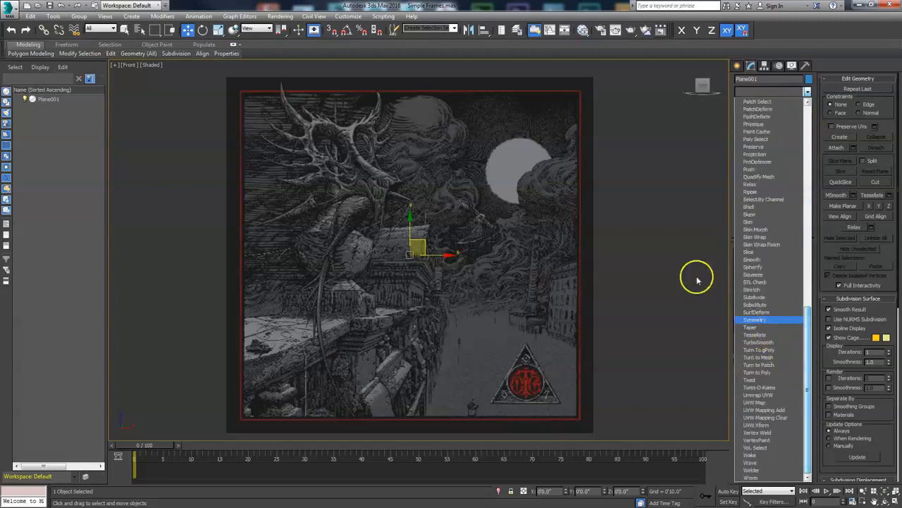
left_click(683, 259)
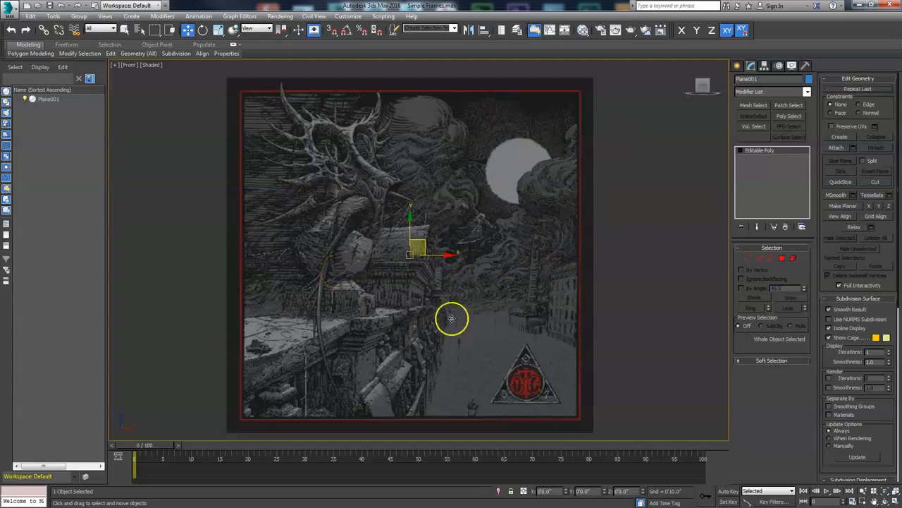
- Add a UVW Map modifier to the plane
left_click(808, 91)
left_click_drag(807, 116, 804, 387)
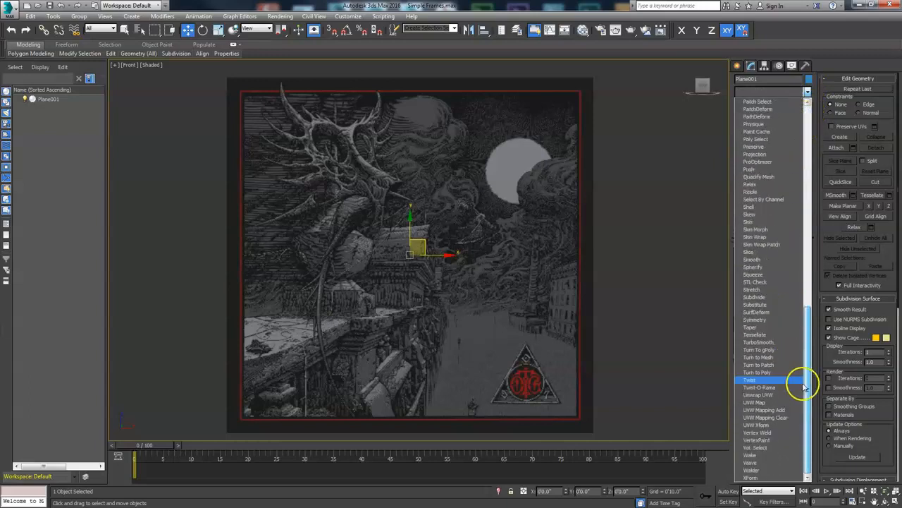
left_click(757, 402)
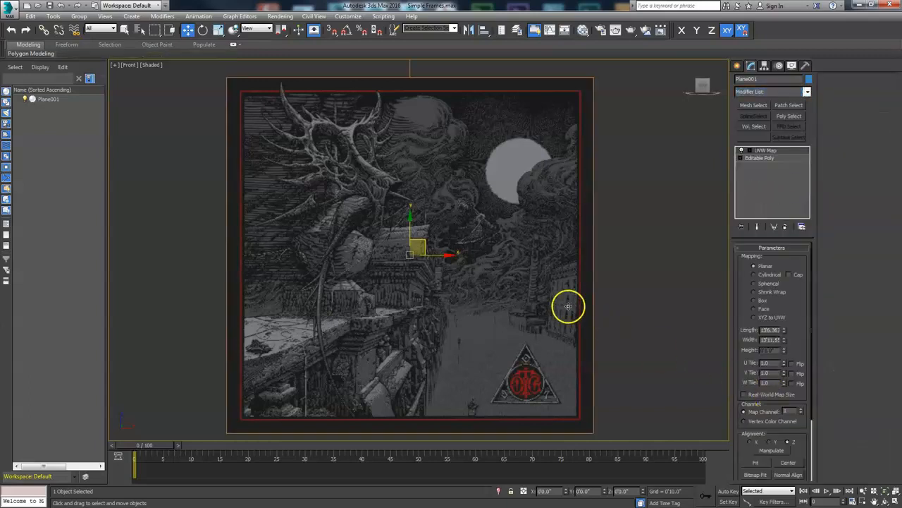
- Align the UVW map to the view and fit it to the Aaron-Horkey-Old-Town-Ghosts-front-cover.jpg bitmap
left_click_drag(804, 334, 804, 296)
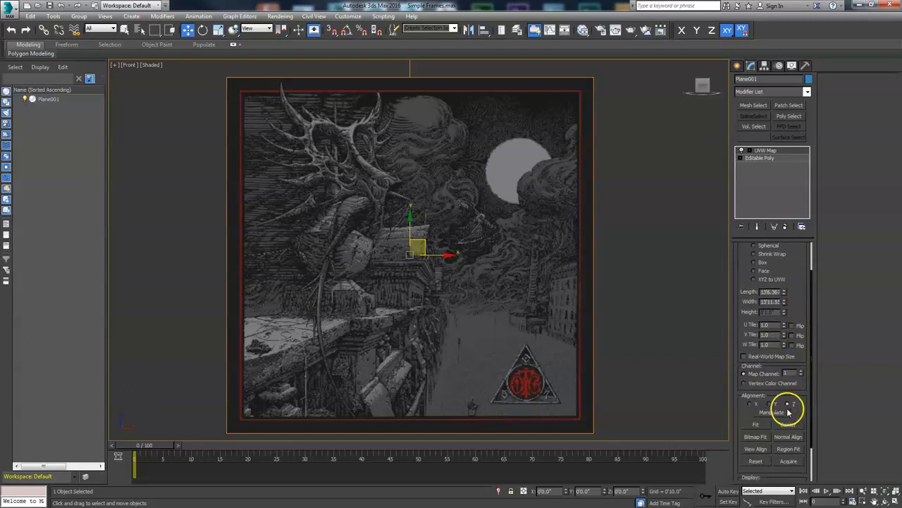
left_click(757, 450)
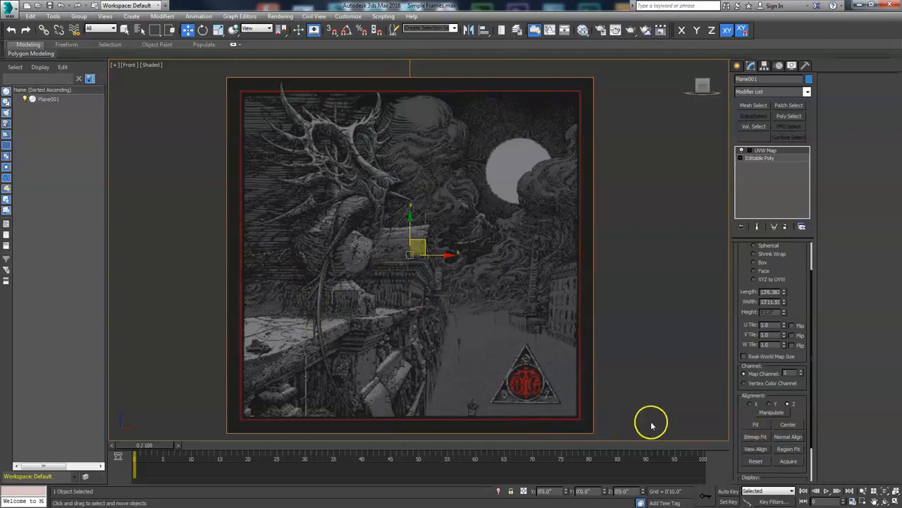
left_click(756, 438)
left_click(301, 182)
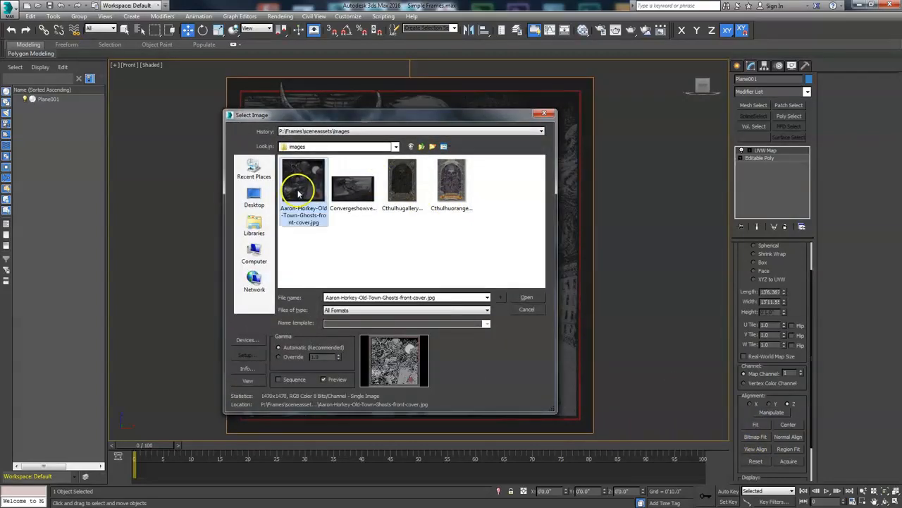
left_click(523, 297)
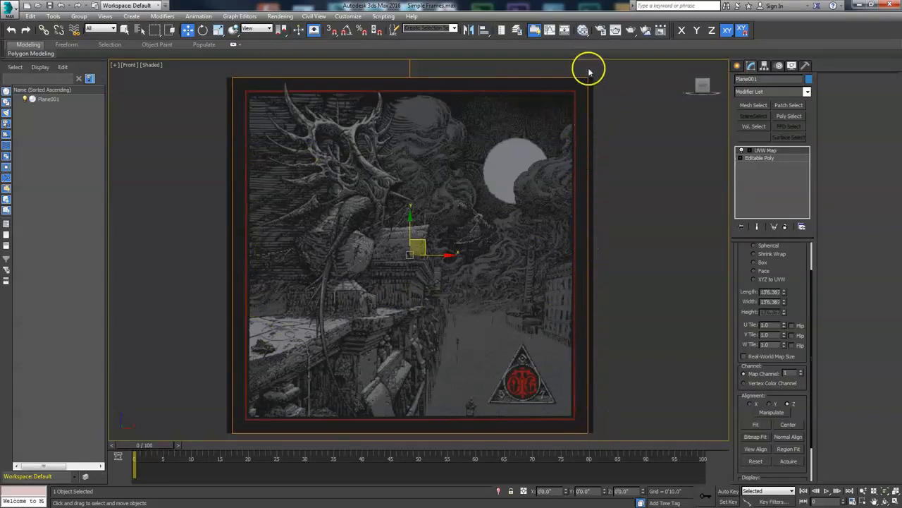
- Select the Editable Poly level in the modifier stack and turn on Show End Result
left_click(753, 159)
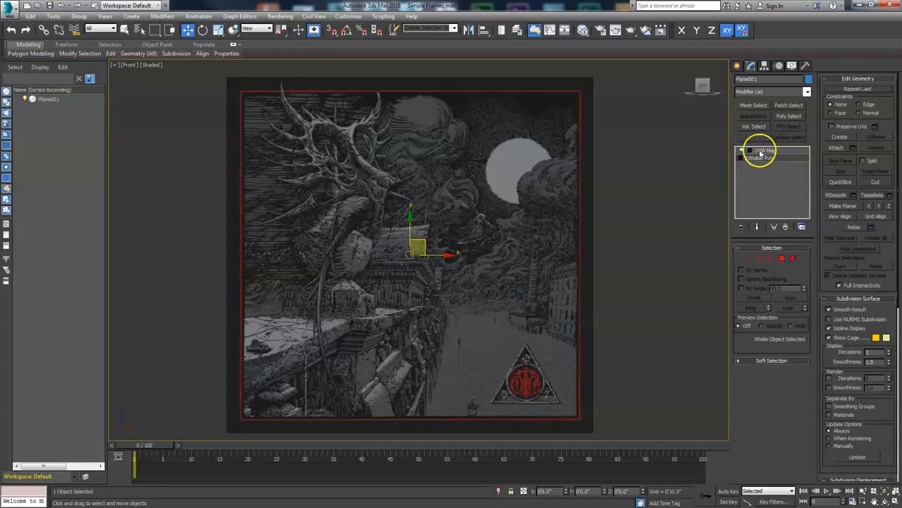
left_click(765, 151)
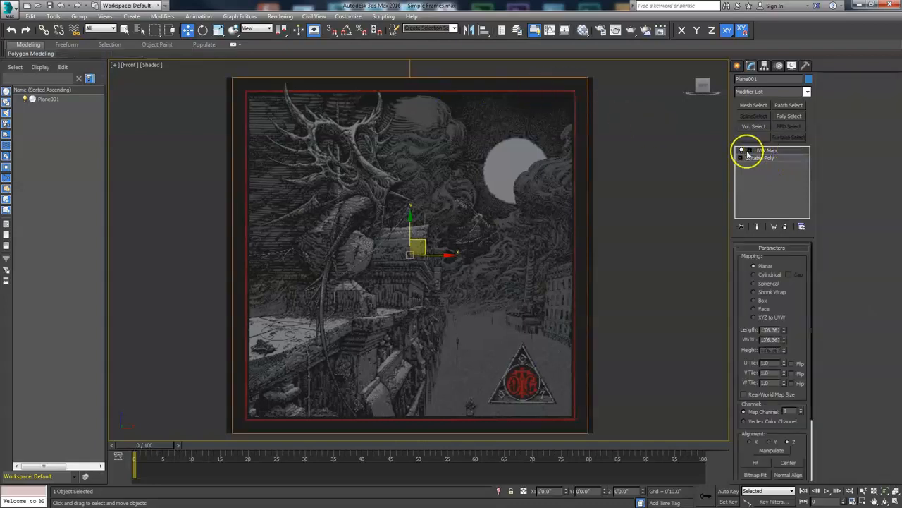
left_click(754, 159)
left_click(764, 152)
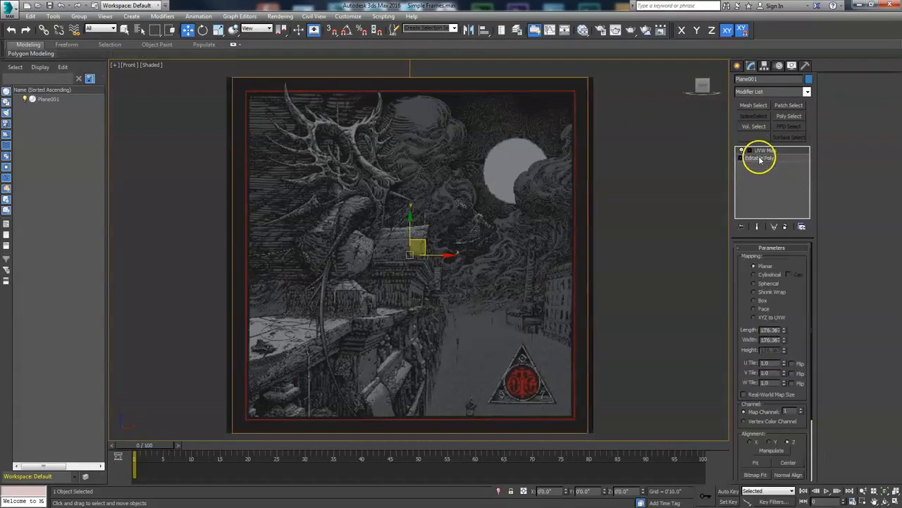
left_click(759, 159)
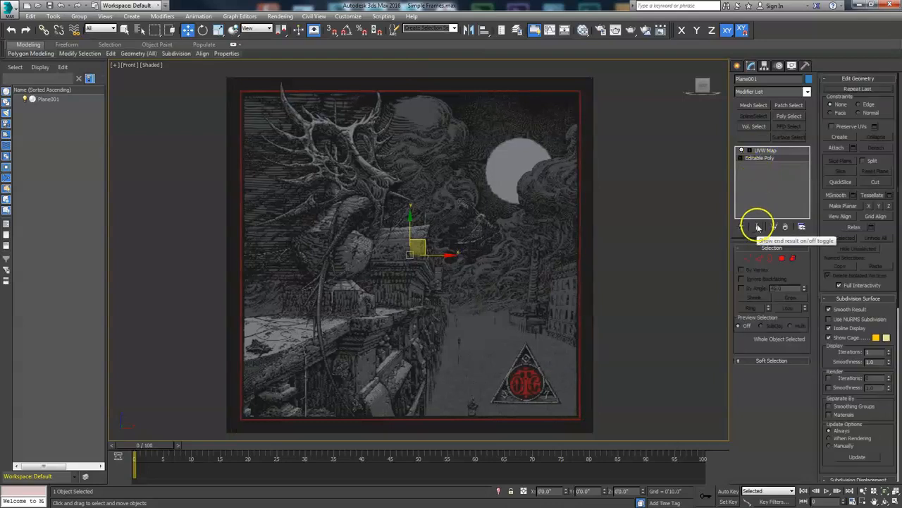
left_click(758, 230)
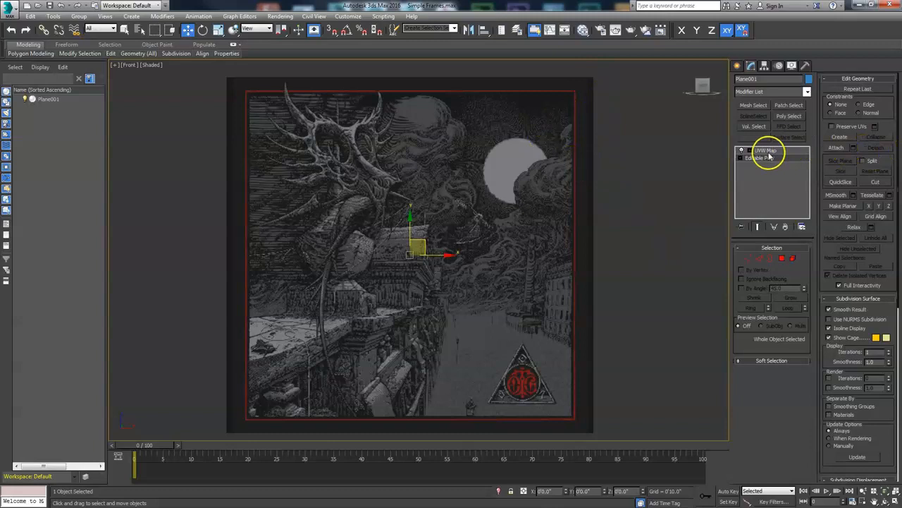
- Move the plane's left and right edge vertices slightly inward to trim the painting's margins
left_click(748, 258)
left_click_drag(591, 78, 638, 451)
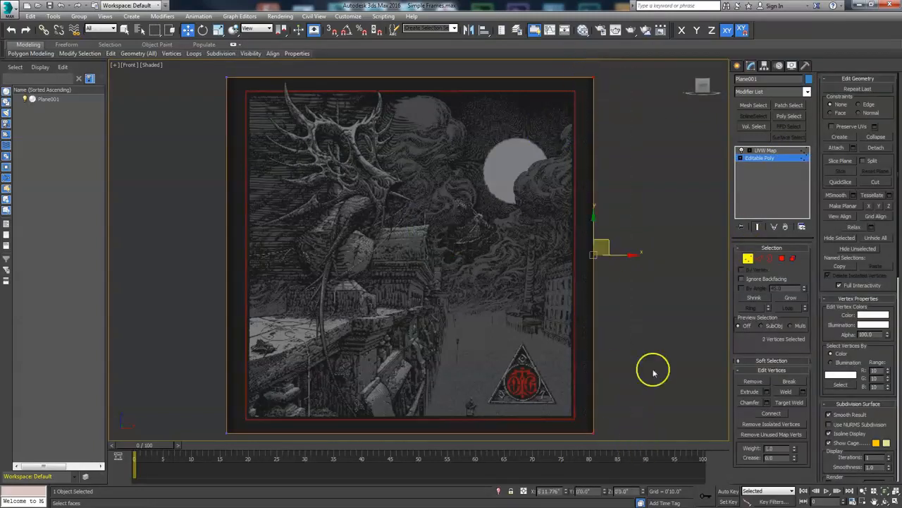
left_click_drag(624, 255, 620, 255)
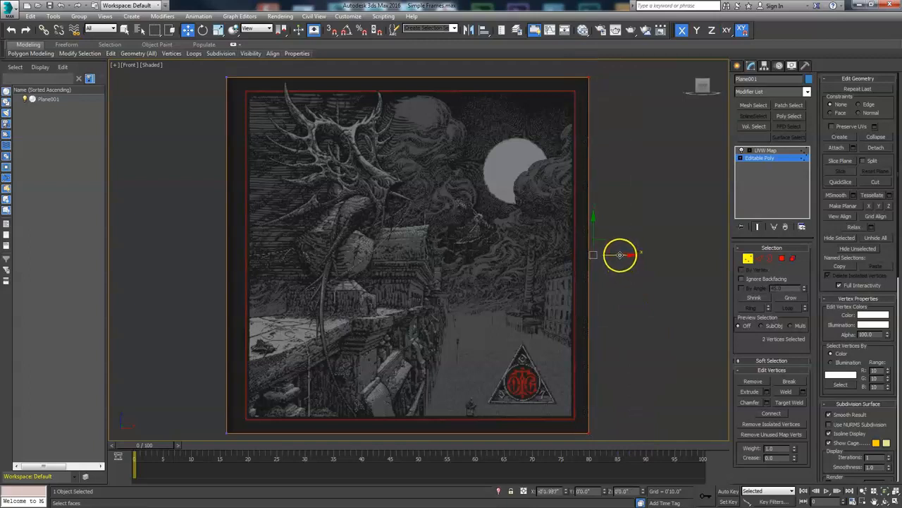
left_click_drag(201, 89, 237, 453)
left_click_drag(261, 254, 266, 255)
left_click(748, 258)
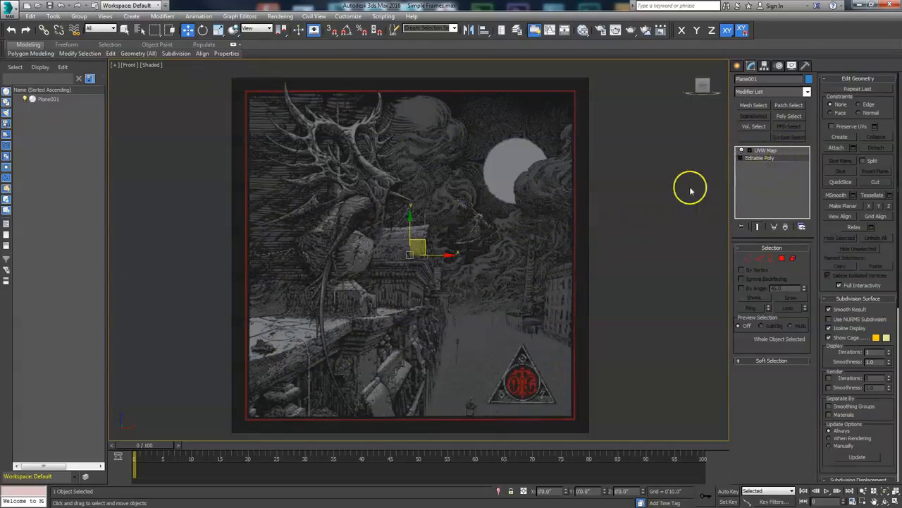
- Collapse the UVW Map modifier by converting the plane to an Editable Poly
left_click(766, 151)
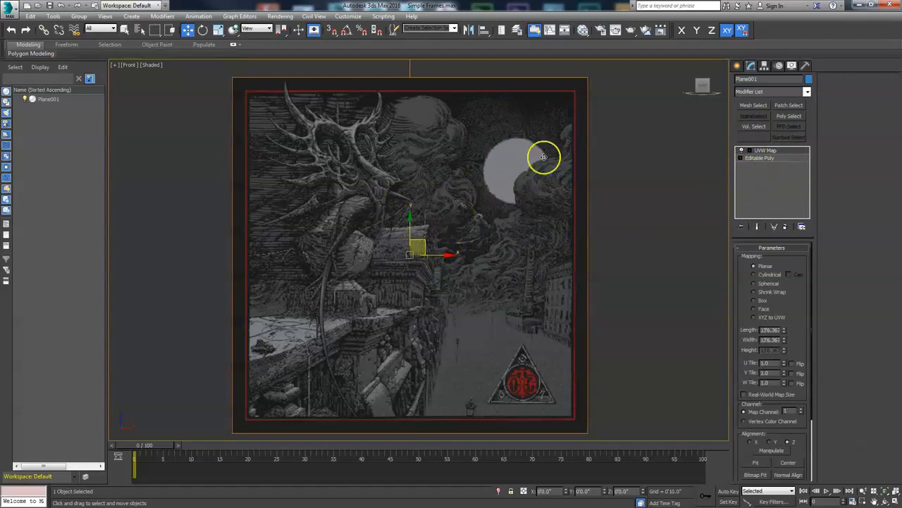
right_click(493, 185)
mouse_move(514, 271)
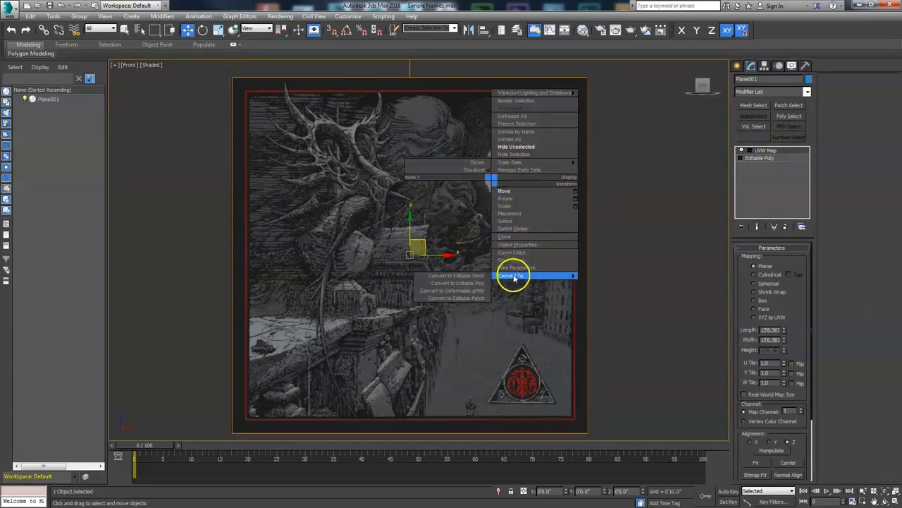
left_click(486, 277)
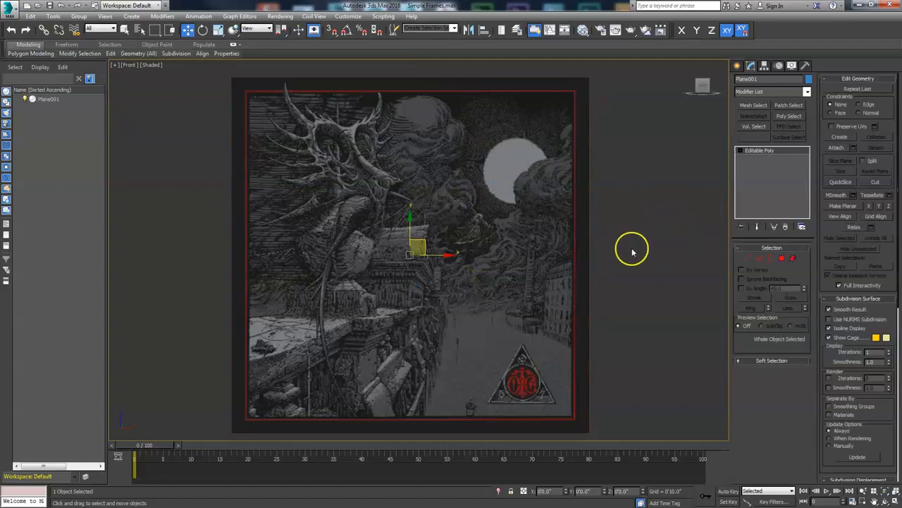
- Select the plane's outer border edges
scroll(493, 266, "down", 2)
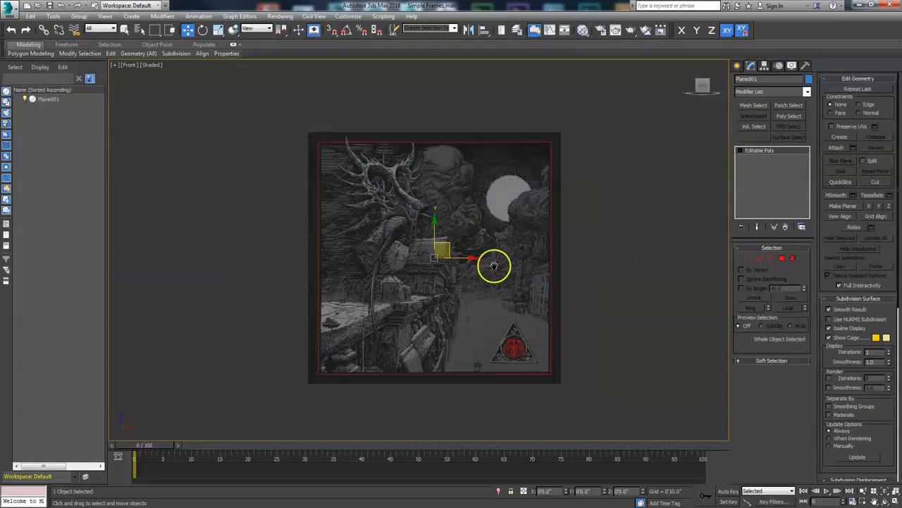
middle_click_drag(493, 266, 470, 264)
scroll(465, 274, "up", 2)
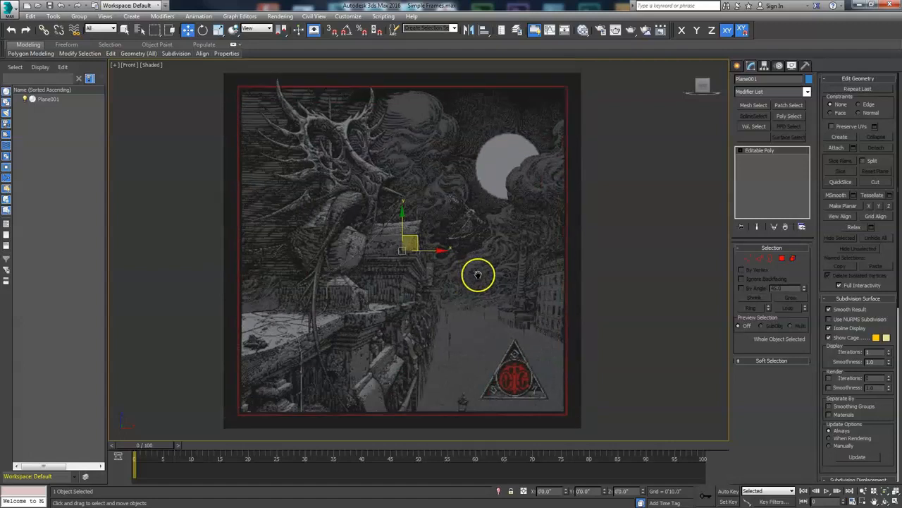
scroll(502, 224, "down", 2)
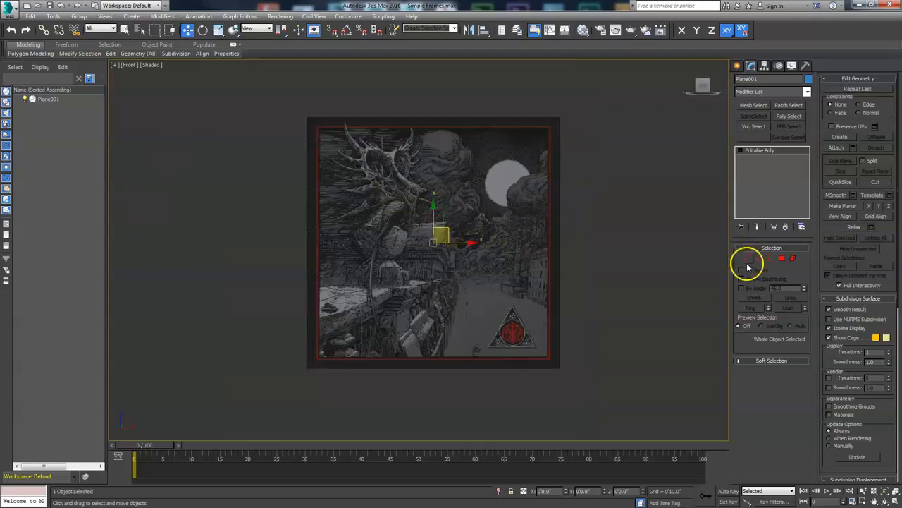
left_click(761, 262)
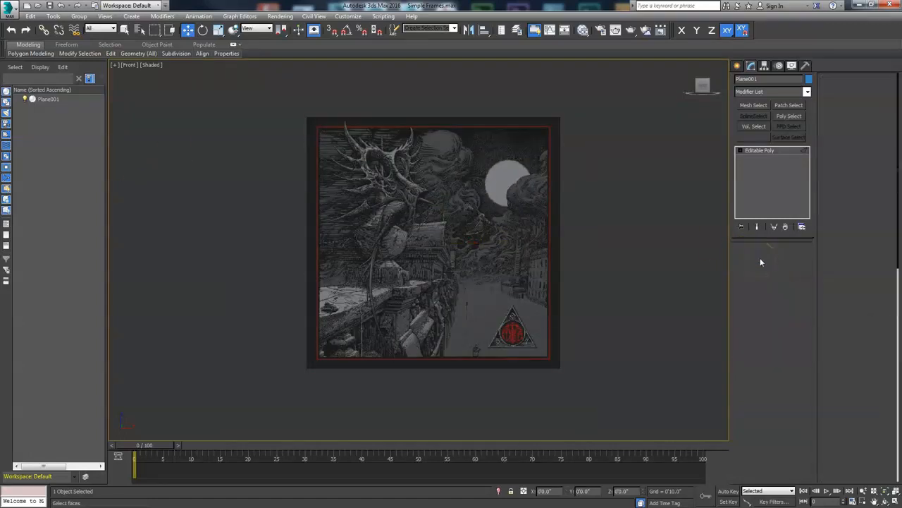
left_click(771, 258)
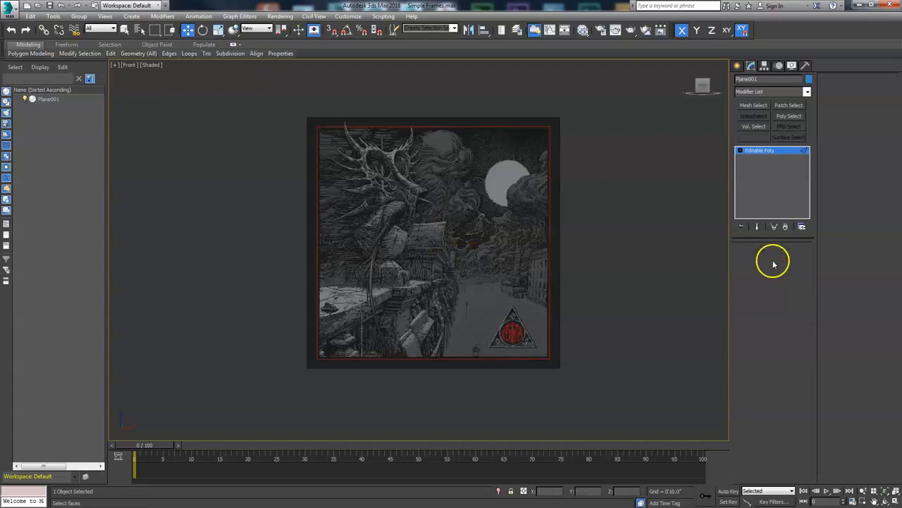
left_click(558, 252)
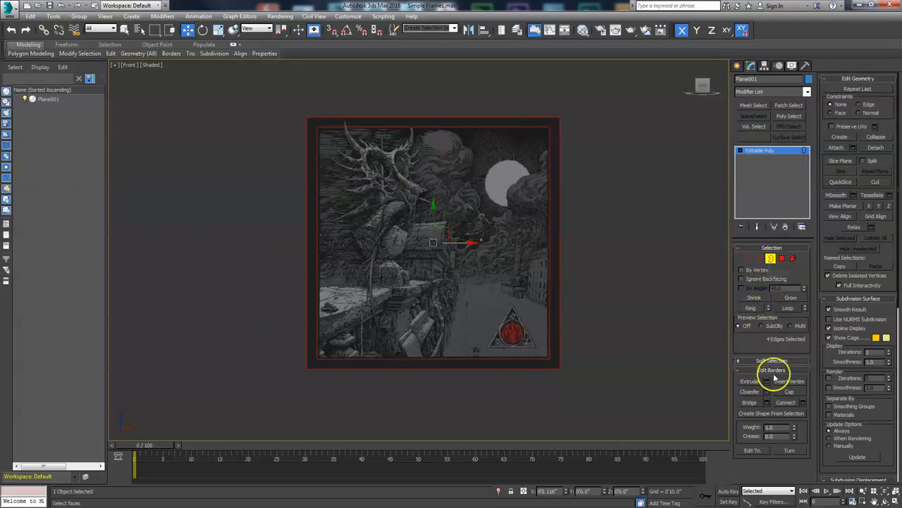
- Create a linear shape named Frame from the selected border
left_click(756, 414)
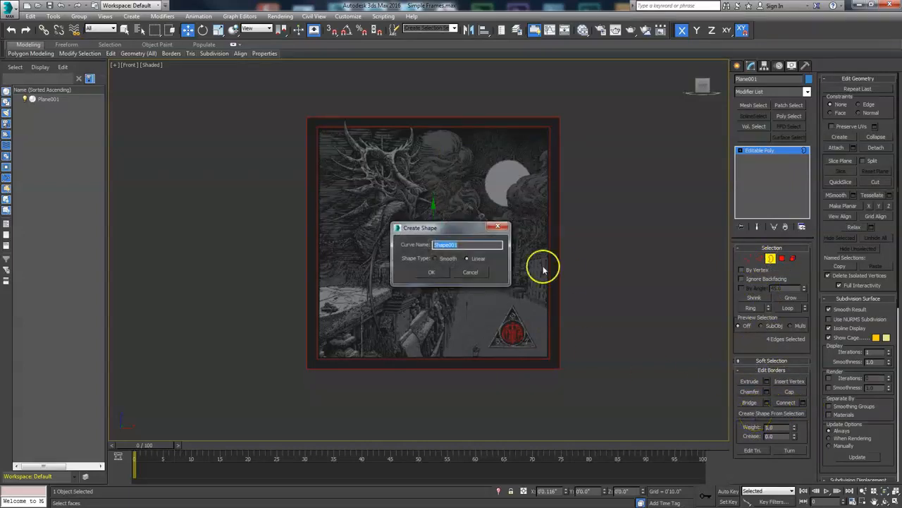
left_click_drag(463, 229, 678, 99)
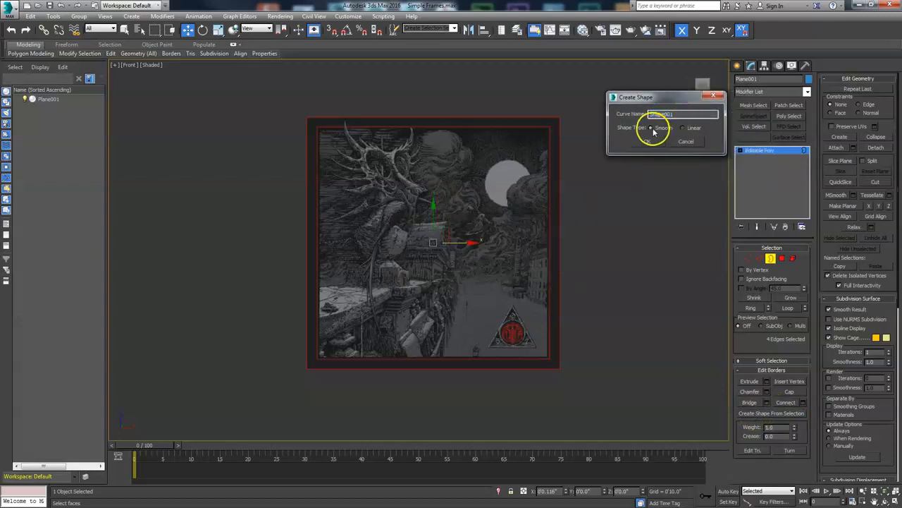
left_click(683, 129)
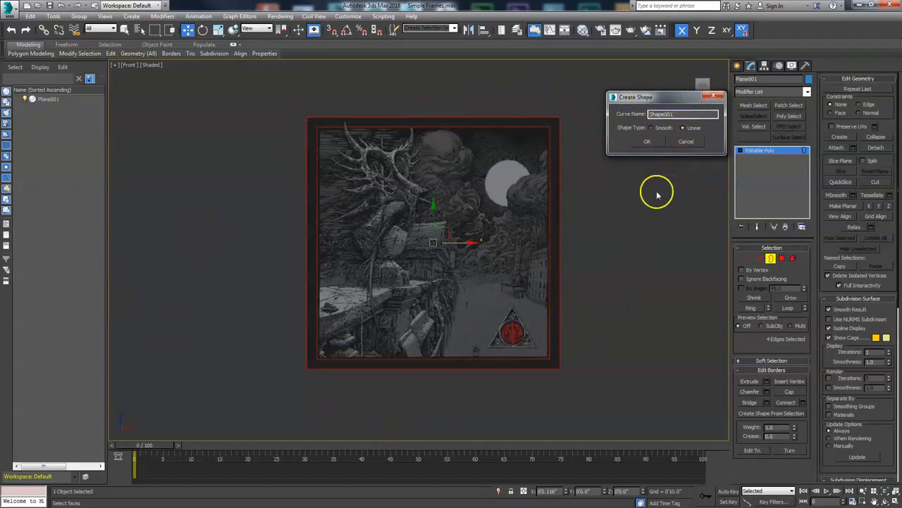
double_click(667, 114)
type("F")
key("Return")
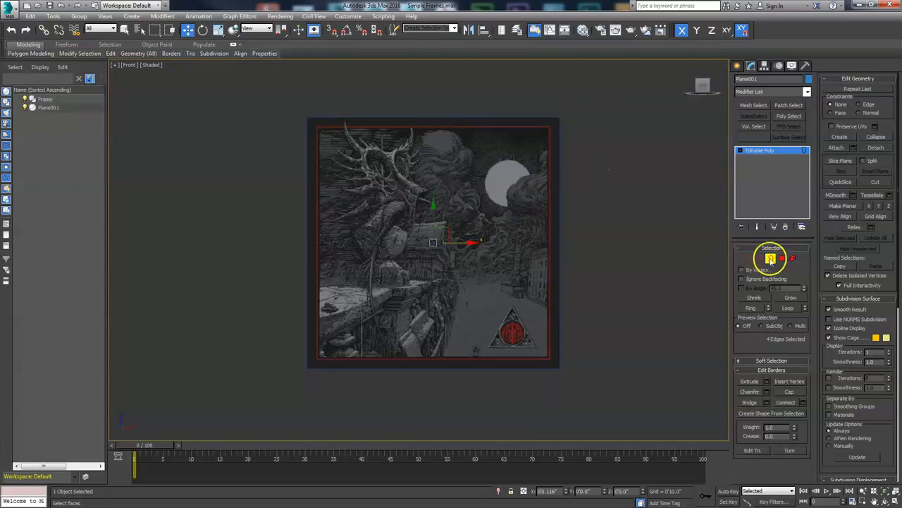
- Leave border mode and rename the plane to Painting
left_click(771, 258)
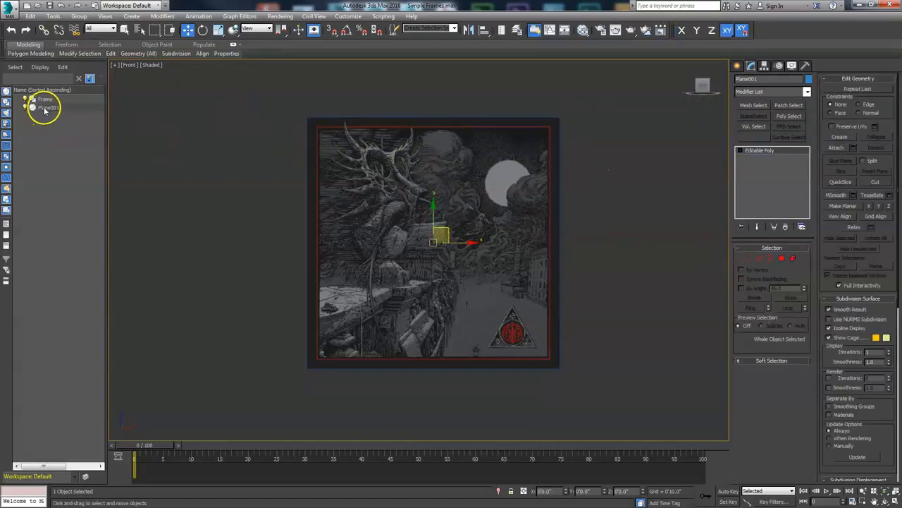
left_click(758, 79)
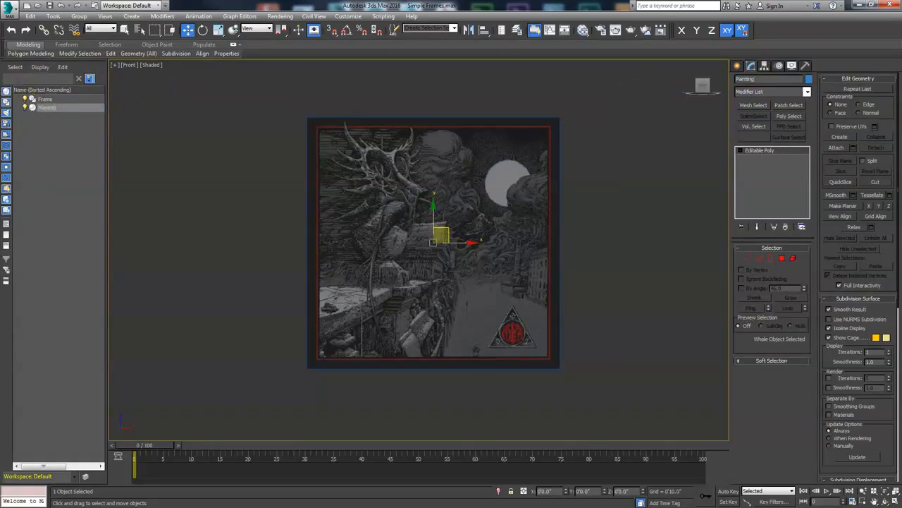
- Select the Frame shape's spline and outline it outward to form the frame's width
left_click(45, 100)
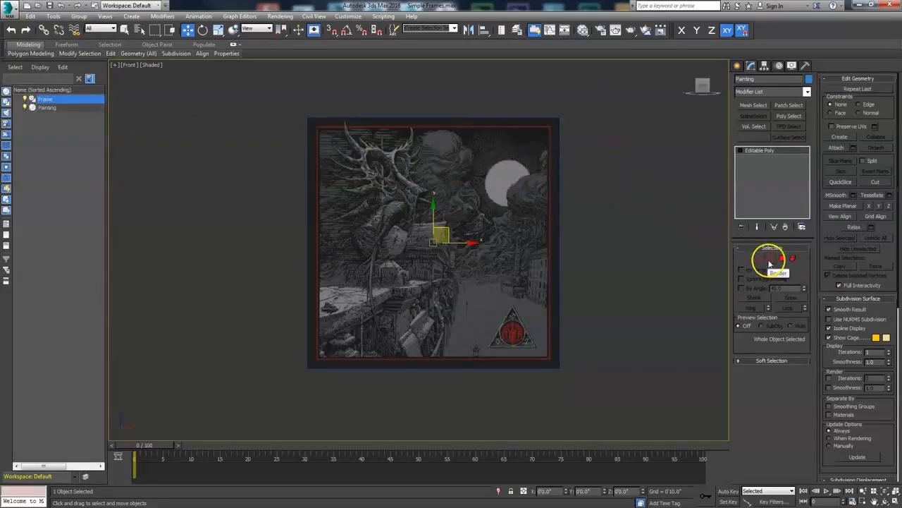
left_click(45, 107)
left_click(28, 107)
left_click(29, 107)
left_click(31, 99)
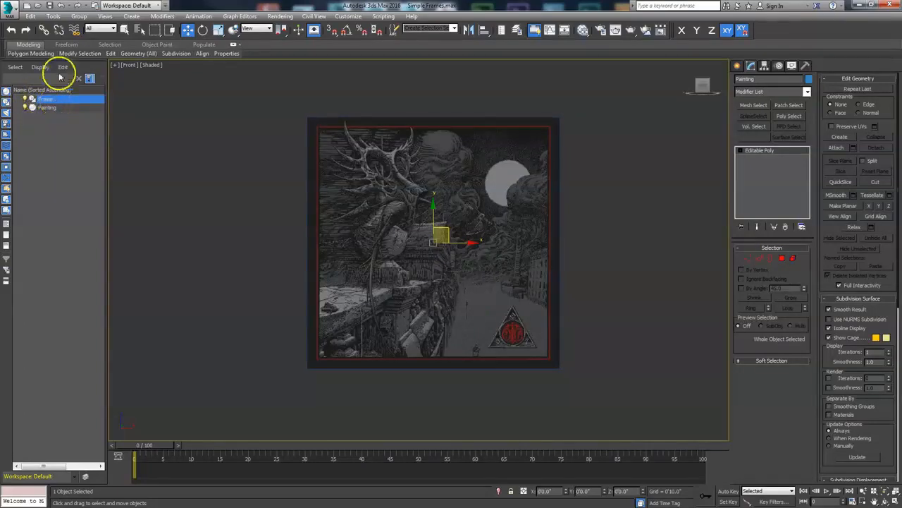
left_click(364, 118)
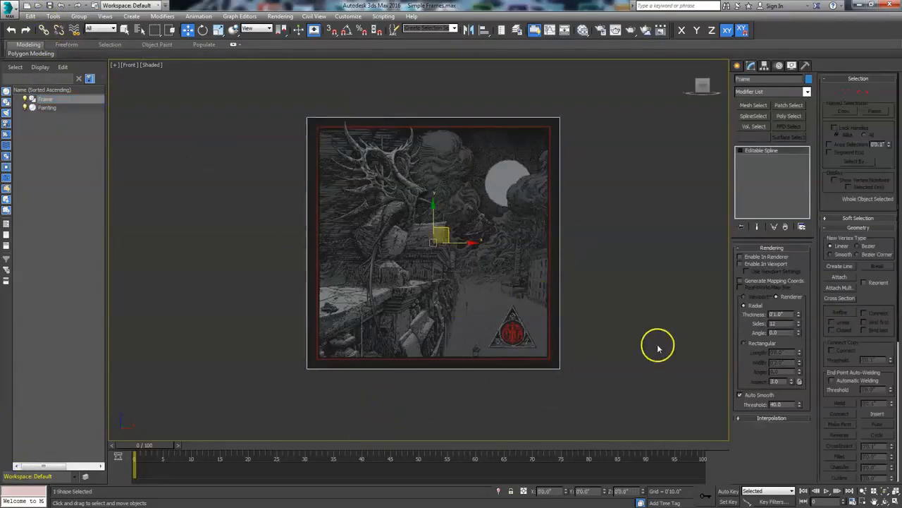
left_click(872, 93)
left_click(560, 235)
middle_click_drag(590, 245, 576, 261)
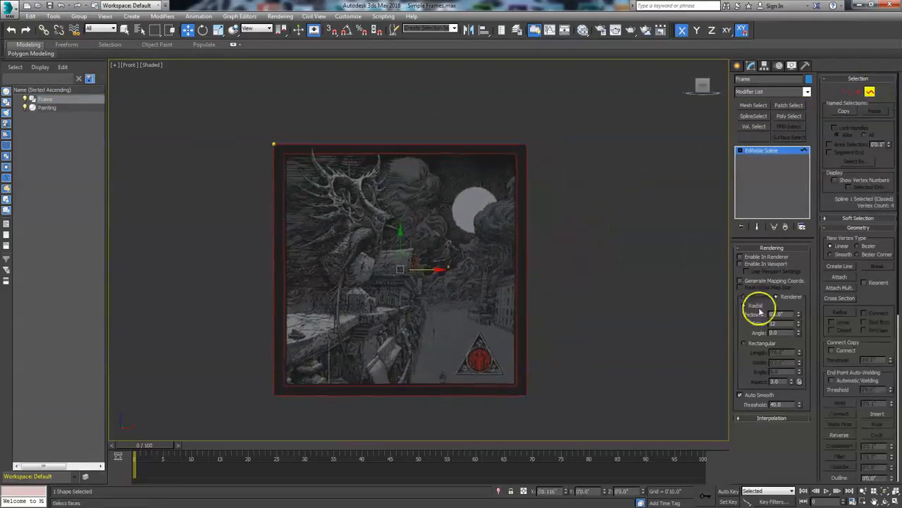
left_click_drag(872, 300, 872, 161)
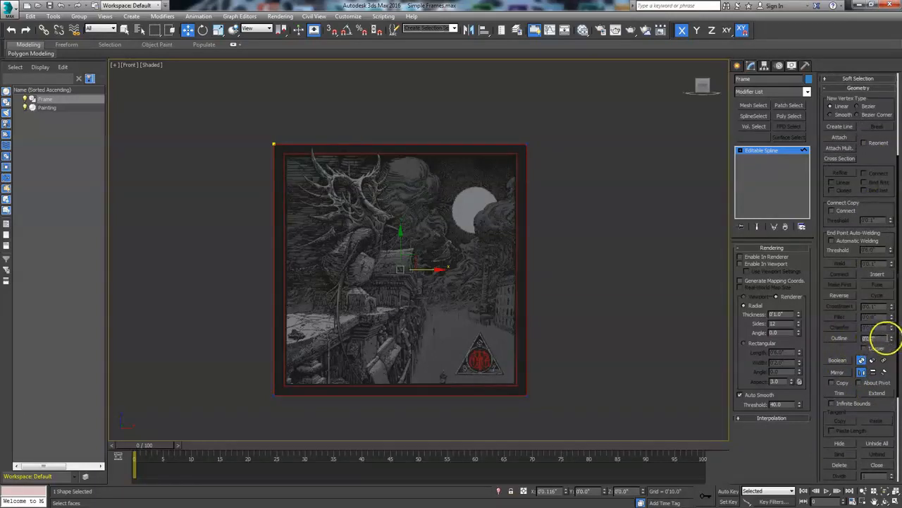
left_click(838, 339)
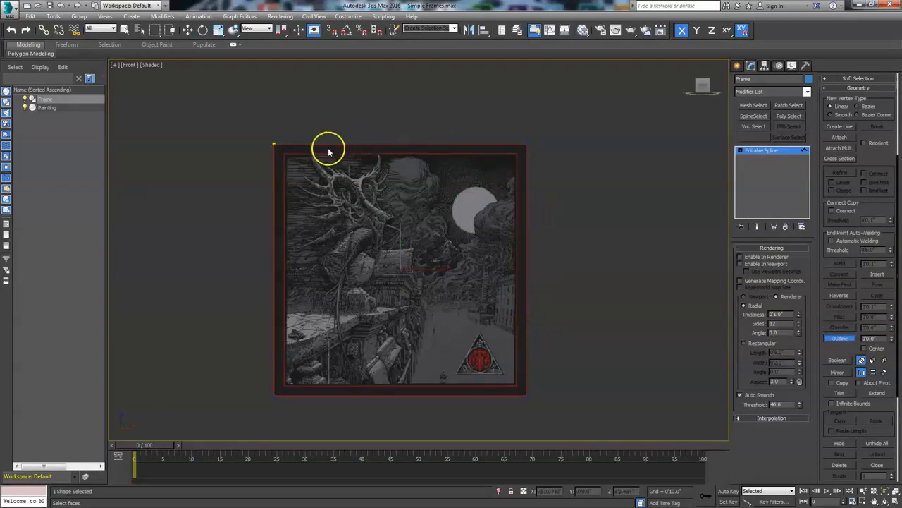
left_click_drag(329, 144, 336, 165)
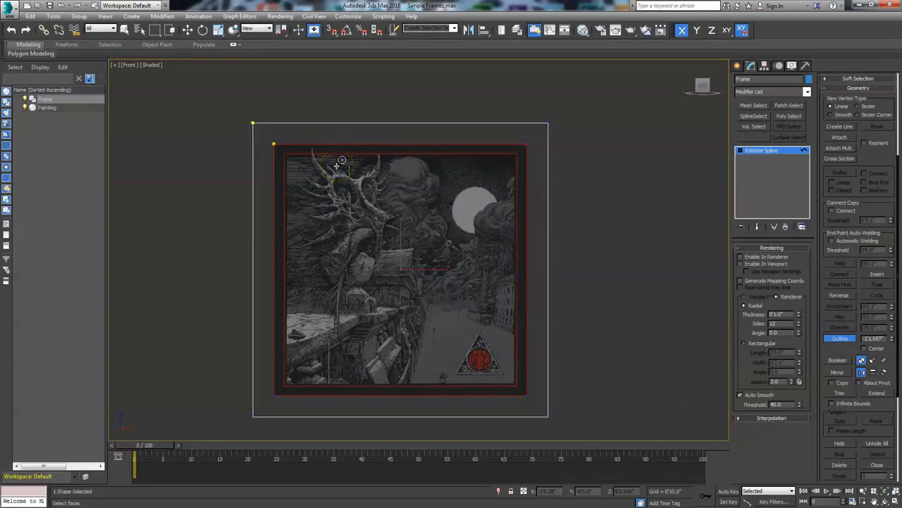
left_click(832, 340)
left_click(861, 361)
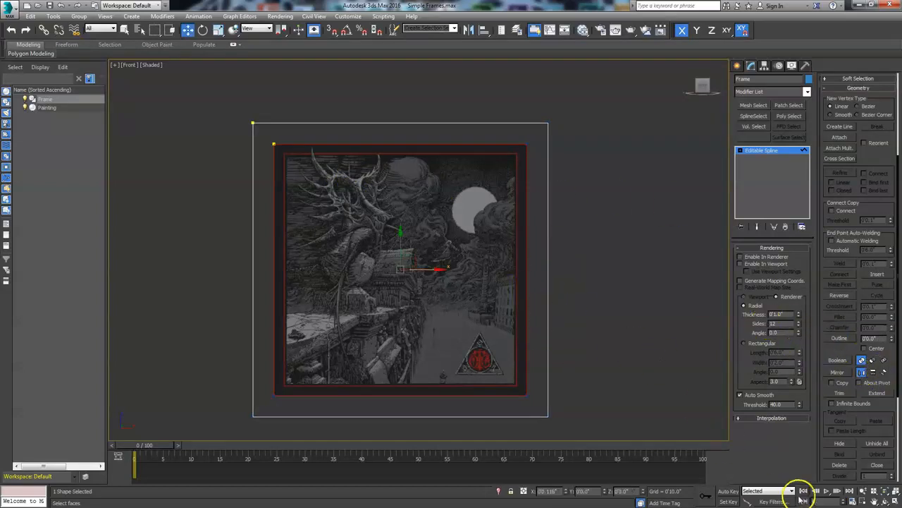
- Apply an Extrude modifier to the Frame shape with an amount of 0'5.0"
left_click(885, 500)
left_click_drag(376, 290, 418, 246)
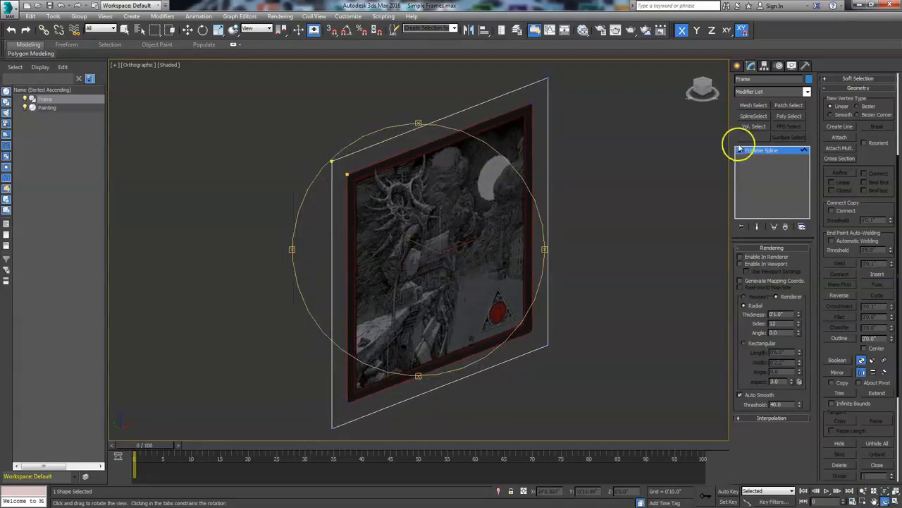
left_click(806, 92)
left_click_drag(808, 125, 809, 157)
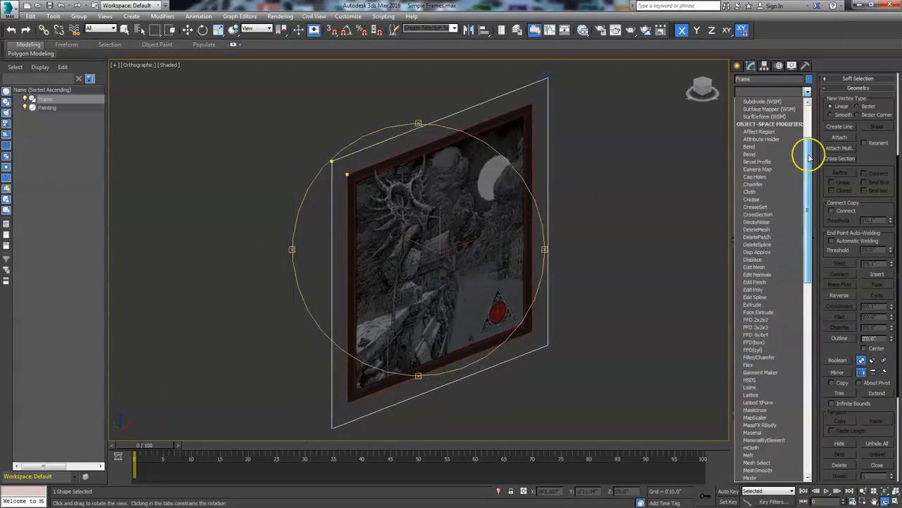
left_click(788, 156)
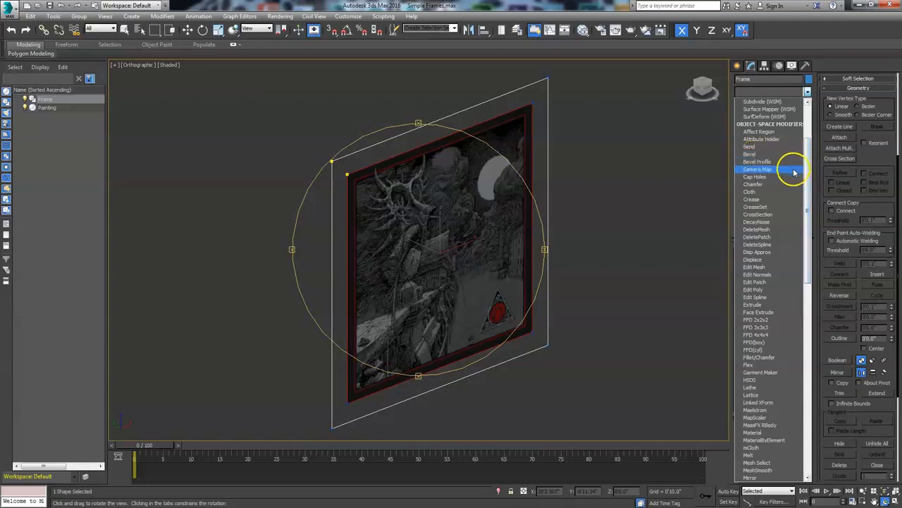
left_click(753, 305)
key("w")
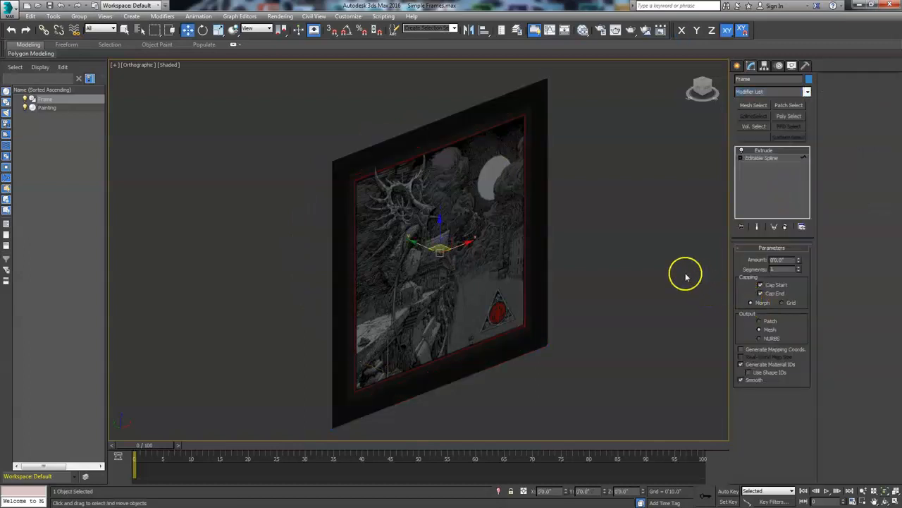
left_click_drag(799, 262, 797, 254)
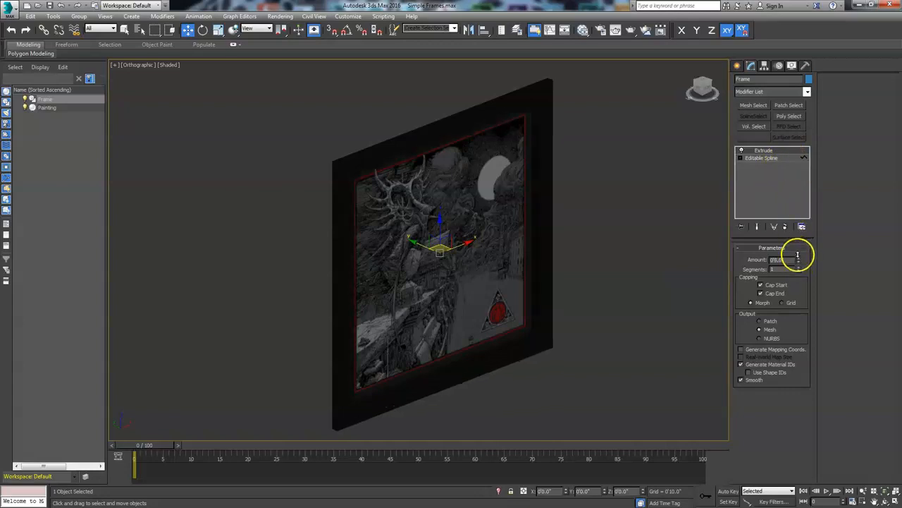
- Create an Arch & Design material named Frame, assign it to the frame, and close the material editor
left_click(582, 30)
left_click_drag(158, 251, 467, 156)
left_click_drag(415, 173, 303, 208)
left_click_drag(494, 149, 436, 178)
right_click(435, 184)
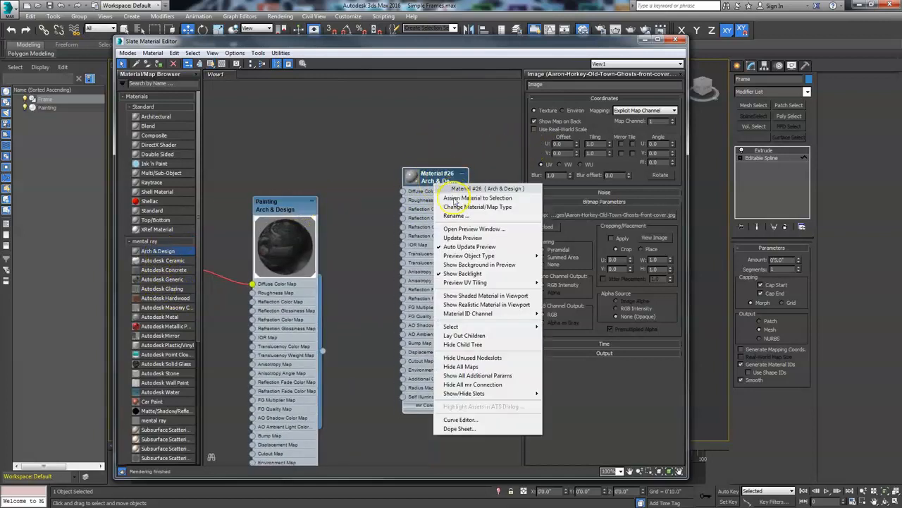
left_click(455, 198)
double_click(444, 175)
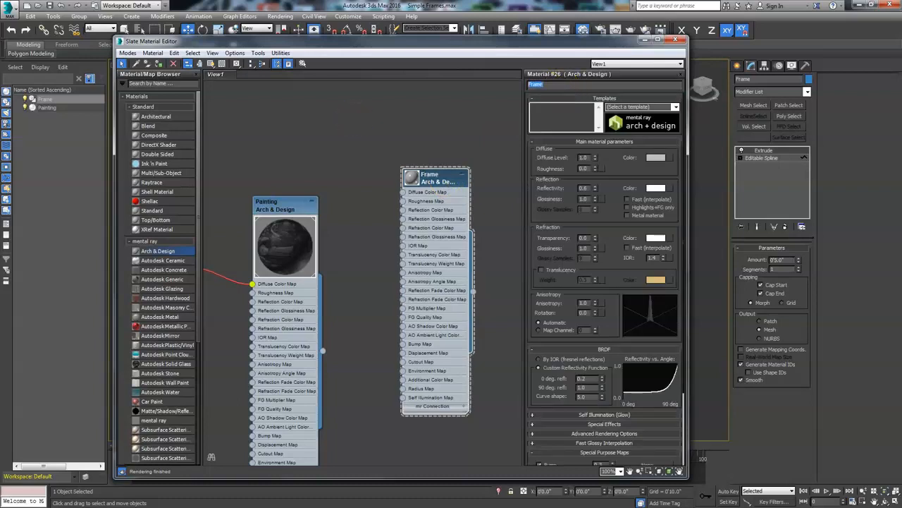
left_click(645, 39)
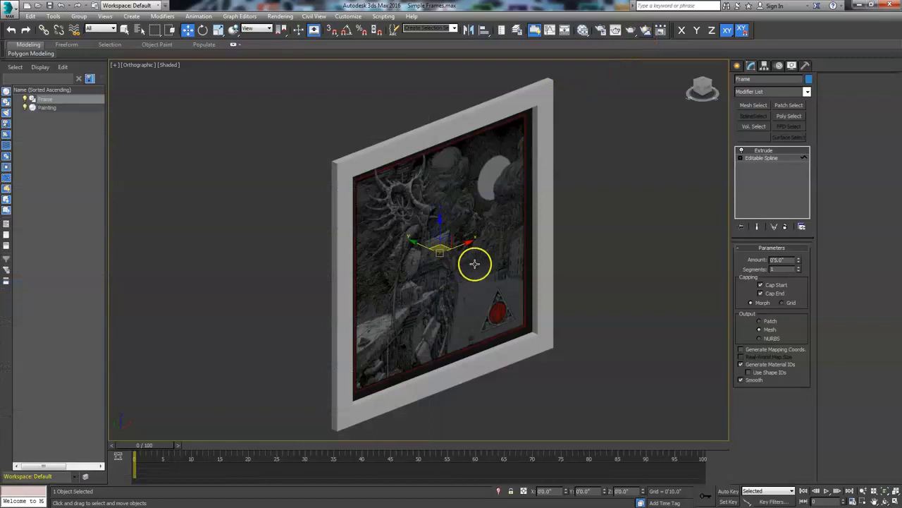
- Orbit around the framed painting to inspect it
left_click(885, 497)
mouse_move(426, 280)
left_mouse_down()
mouse_move(395, 252)
mouse_move(355, 274)
mouse_move(397, 270)
mouse_move(423, 290)
mouse_move(352, 284)
mouse_move(350, 301)
mouse_move(402, 303)
mouse_move(411, 274)
mouse_move(432, 268)
mouse_move(413, 273)
left_mouse_up()
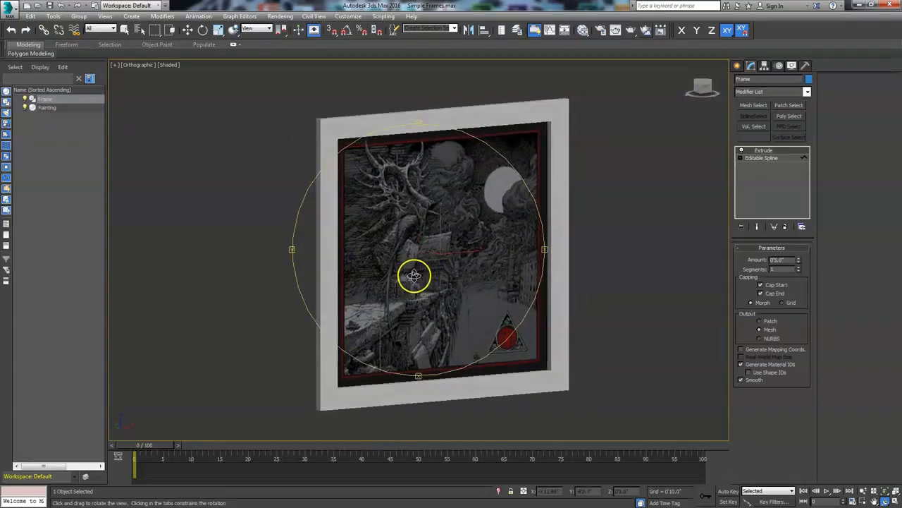
key("p")
right_click(627, 233)
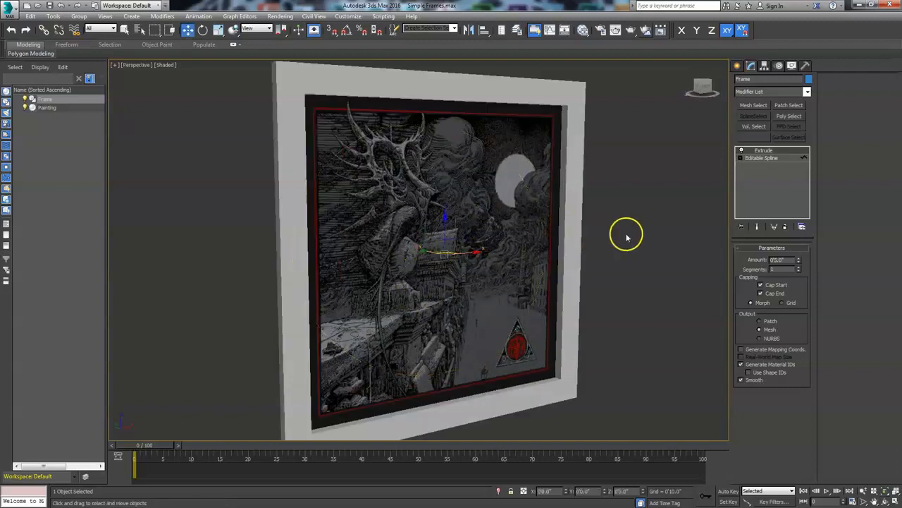
left_click(807, 92)
left_click_drag(811, 115, 810, 170)
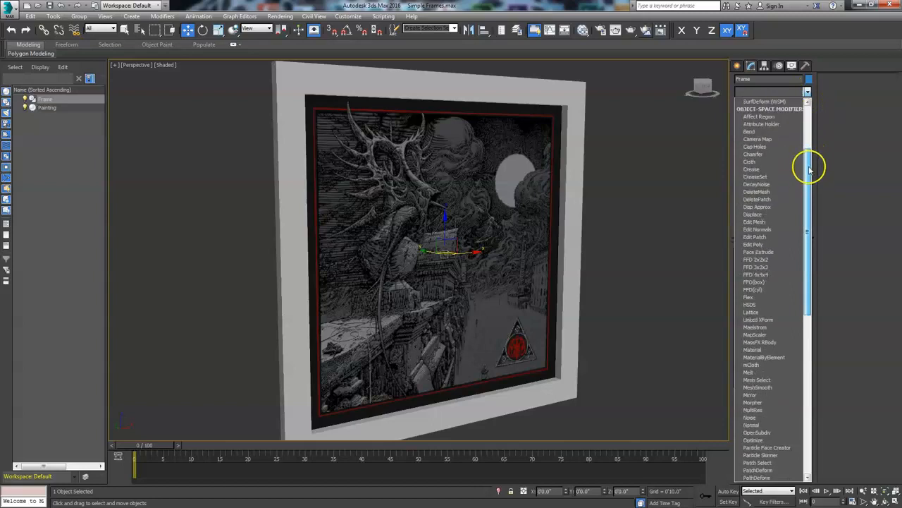
left_click(644, 164)
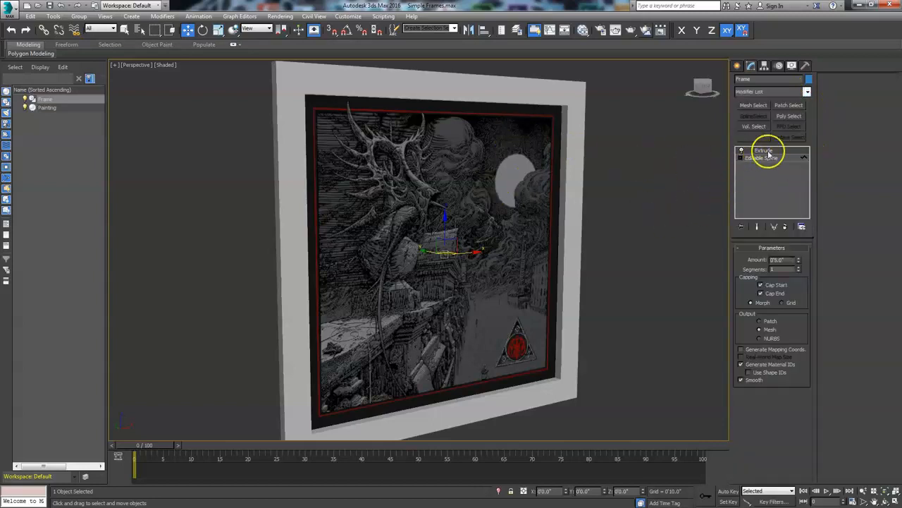
- Add an Edit Poly modifier on top of the Frame's Extrude modifier
left_click(808, 92)
left_click_drag(812, 105, 808, 160)
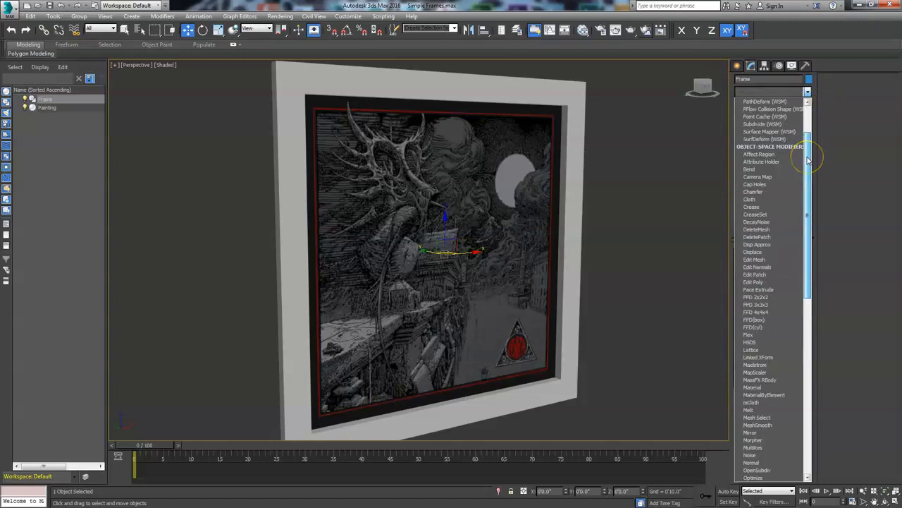
left_click(772, 281)
left_click(781, 320)
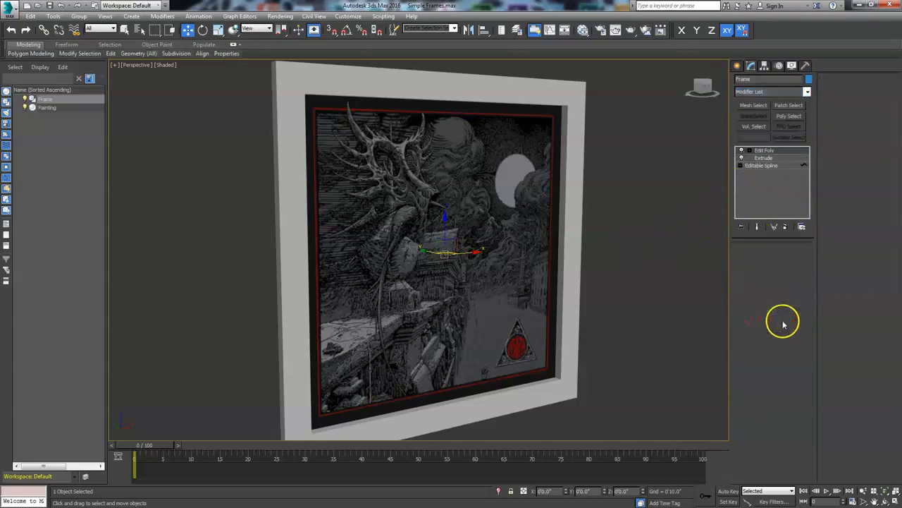
- Select all of the frame's polygons and convert the selection to edges at edge level
key("ctrl+a")
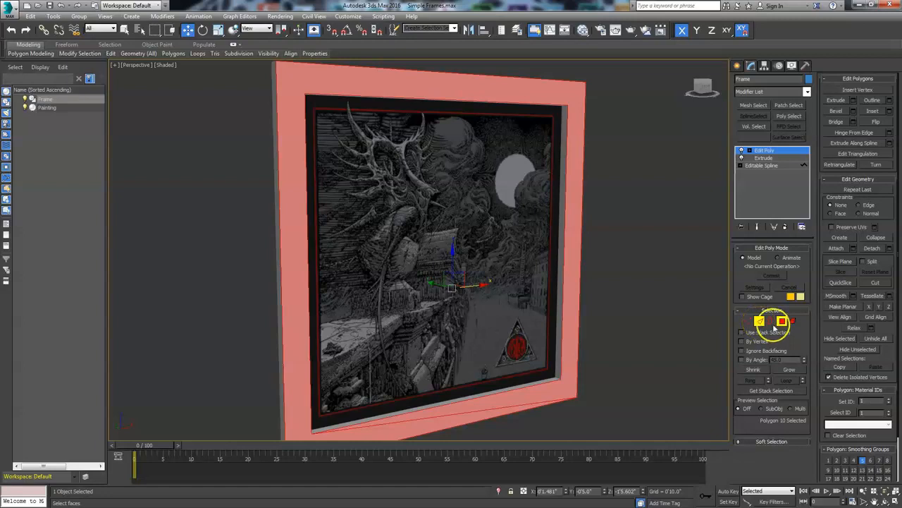
left_click(783, 320)
left_click(783, 321)
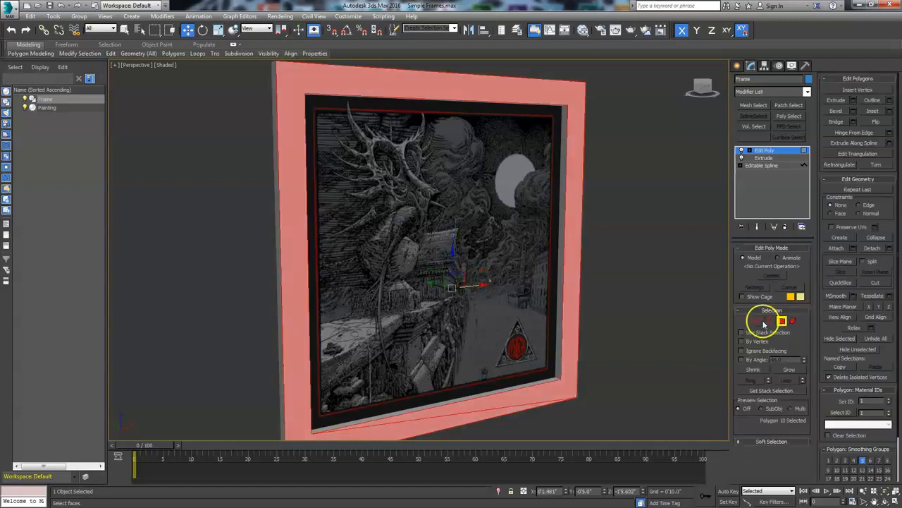
left_click(760, 322)
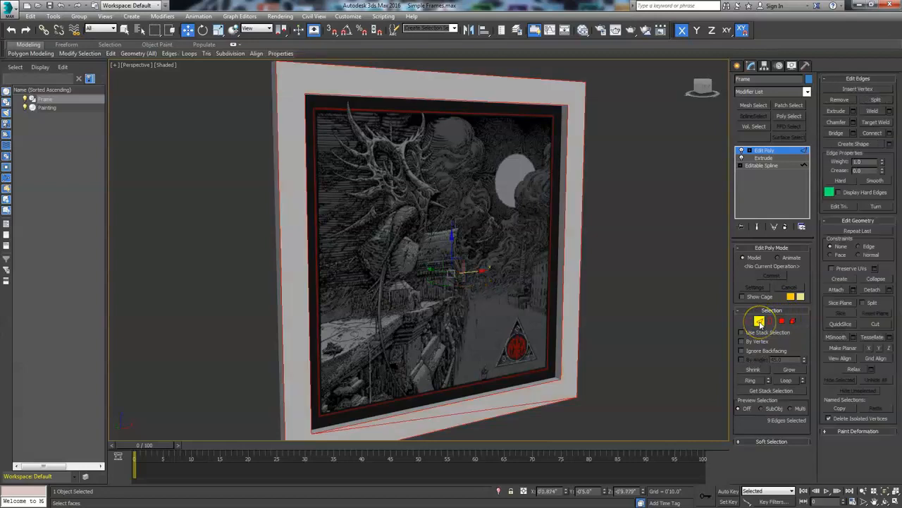
- Inspect the selected frame edges around the model and deselect one edge along the bottom
middle_click_drag(595, 348, 562, 326, "alt")
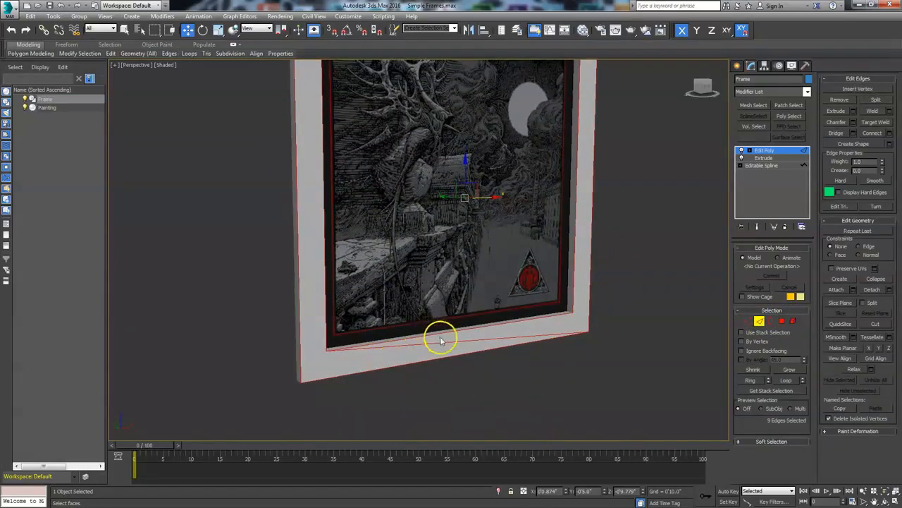
scroll(470, 343, "up", 5)
middle_click_drag(478, 342, 488, 315)
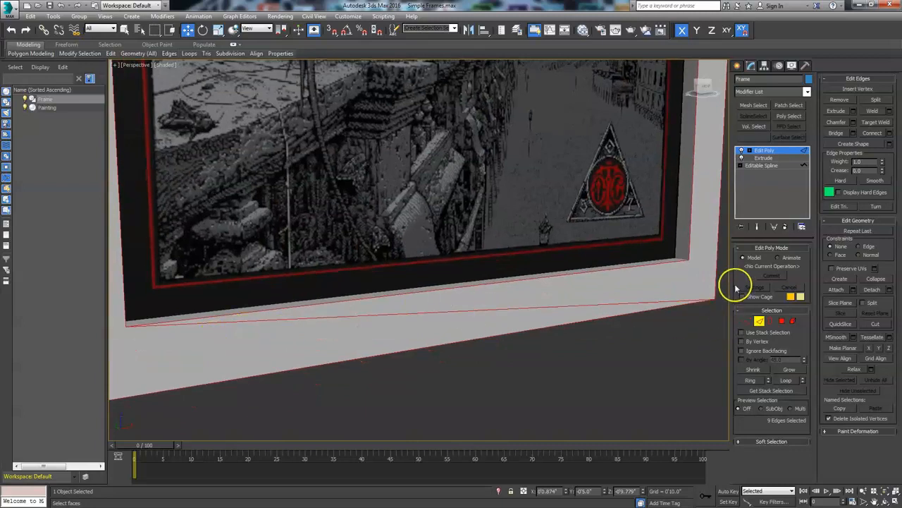
middle_click_drag(678, 361, 580, 393, "alt")
scroll(577, 389, "down", 3)
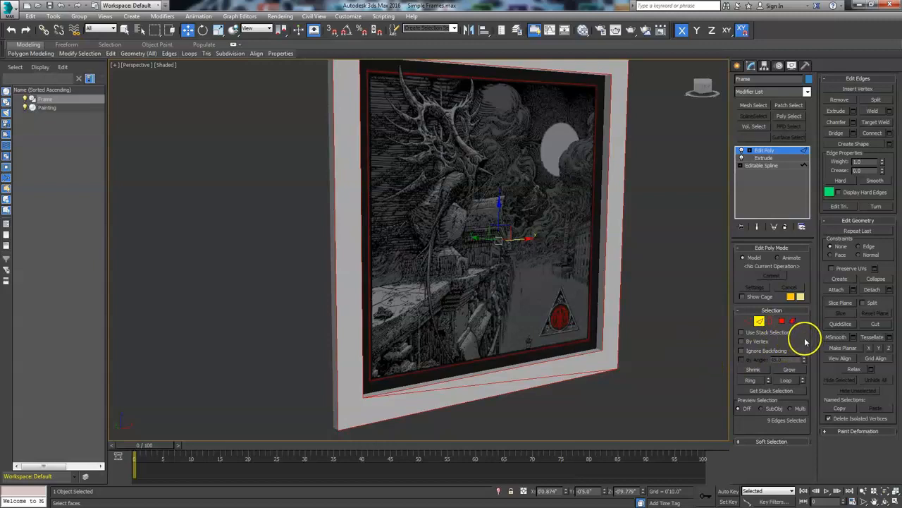
left_click(839, 206)
middle_click_drag(694, 248, 680, 292)
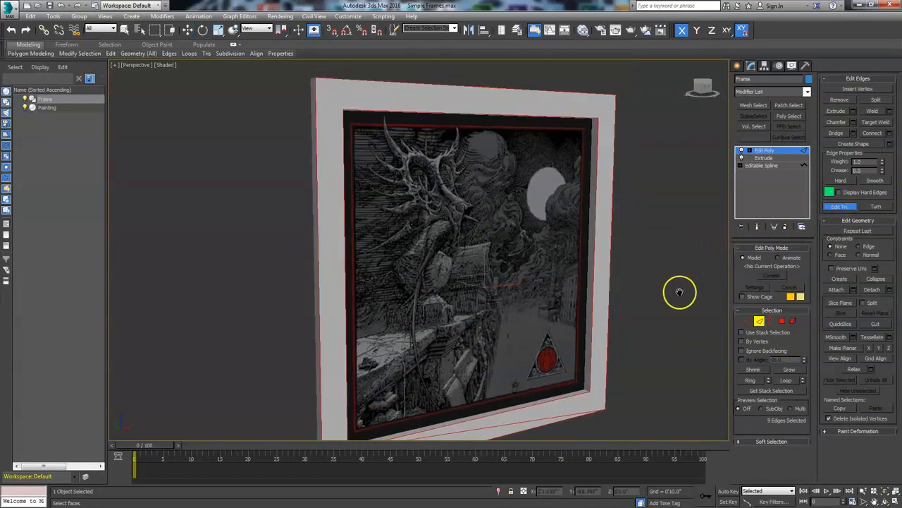
left_click(869, 208)
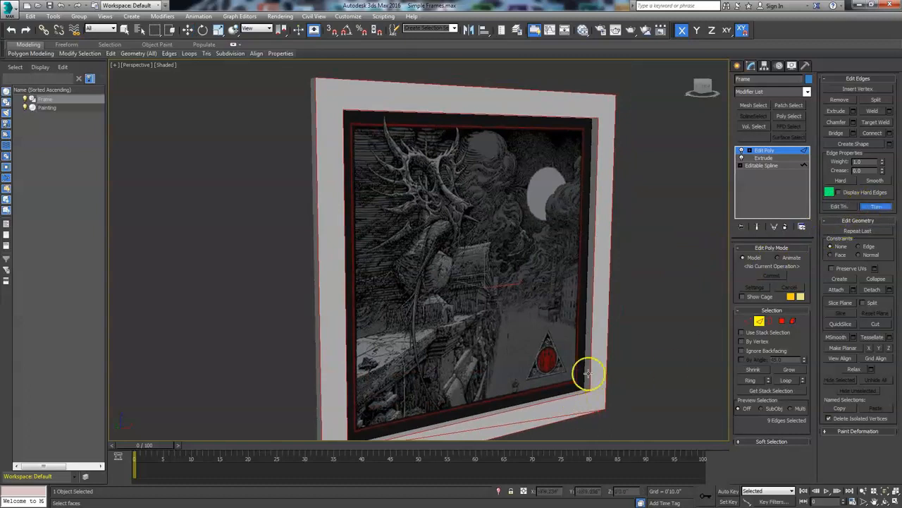
left_click(873, 205)
middle_click_drag(616, 407, 597, 368, "alt")
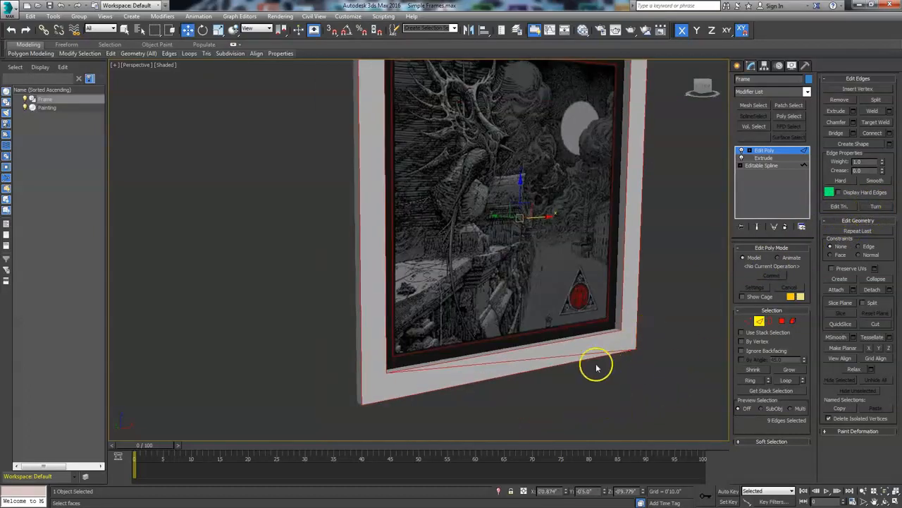
left_click(525, 360, "alt")
mouse_move(564, 393)
middle_mouse_down("alt")
mouse_move(538, 442)
mouse_move(554, 394)
mouse_move(549, 415)
middle_mouse_up("alt")
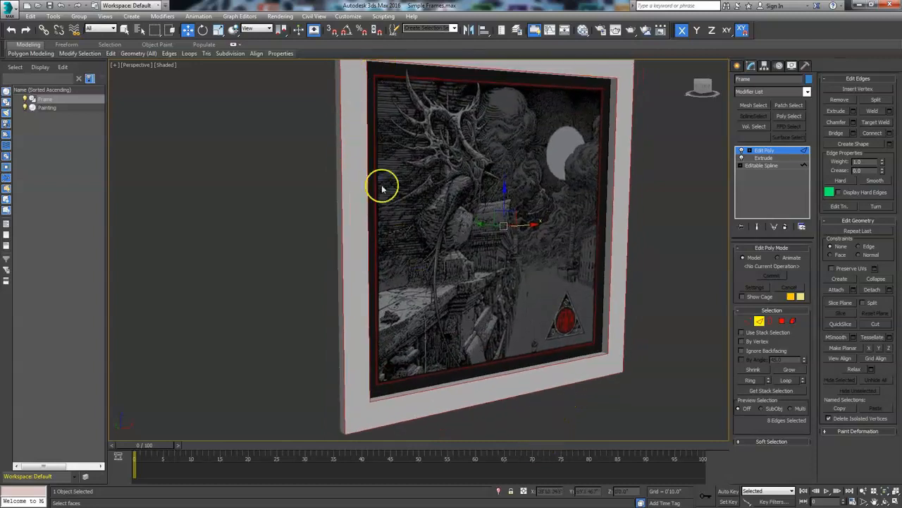
- Chamfer the selected frame edges with an amount of 0'0.629"
left_click(853, 122)
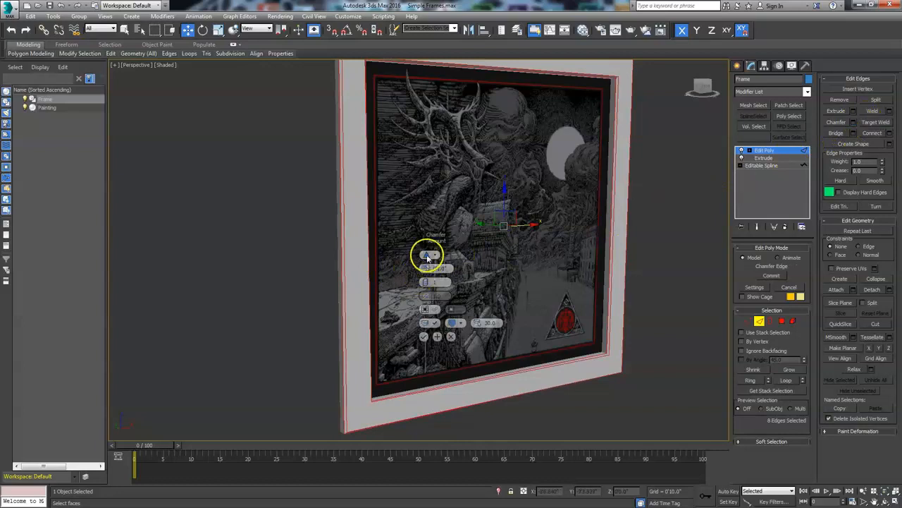
left_click_drag(429, 270, 420, 222)
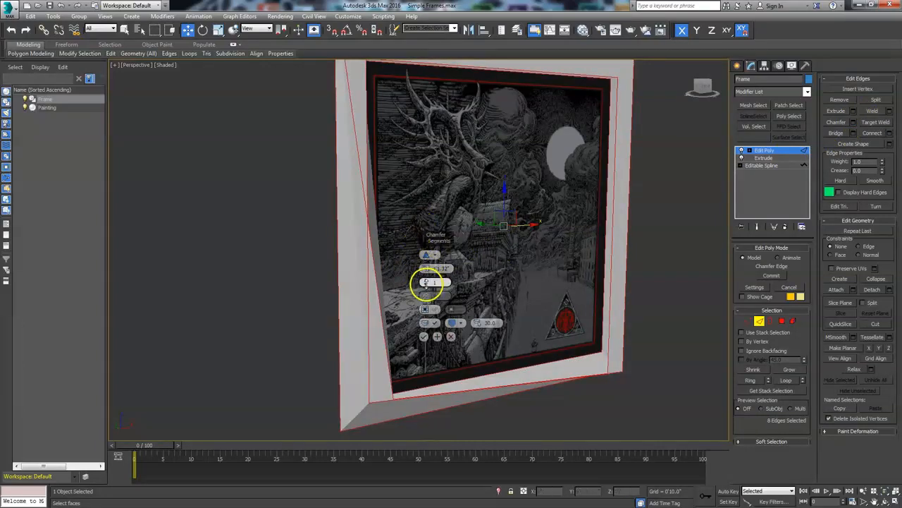
right_click(427, 272)
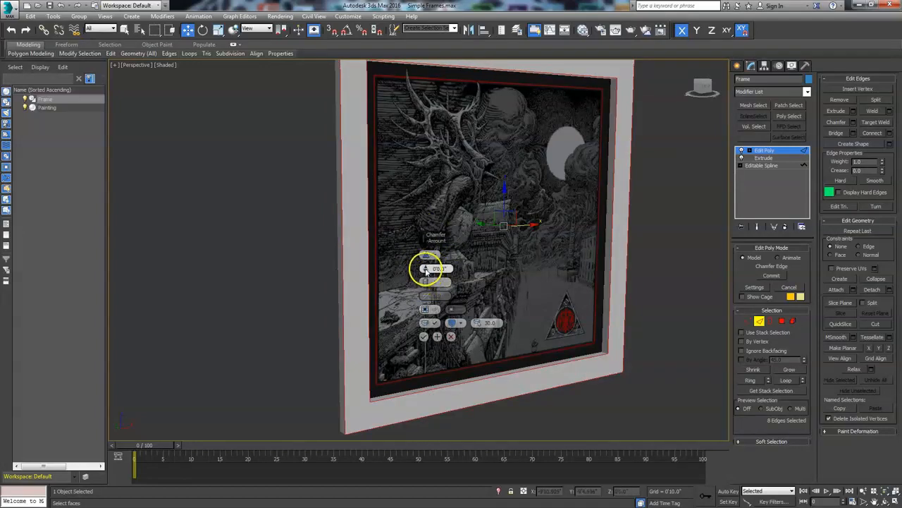
middle_click_drag(410, 125, 416, 228)
scroll(391, 191, "up", 5)
middle_click_drag(390, 191, 430, 207)
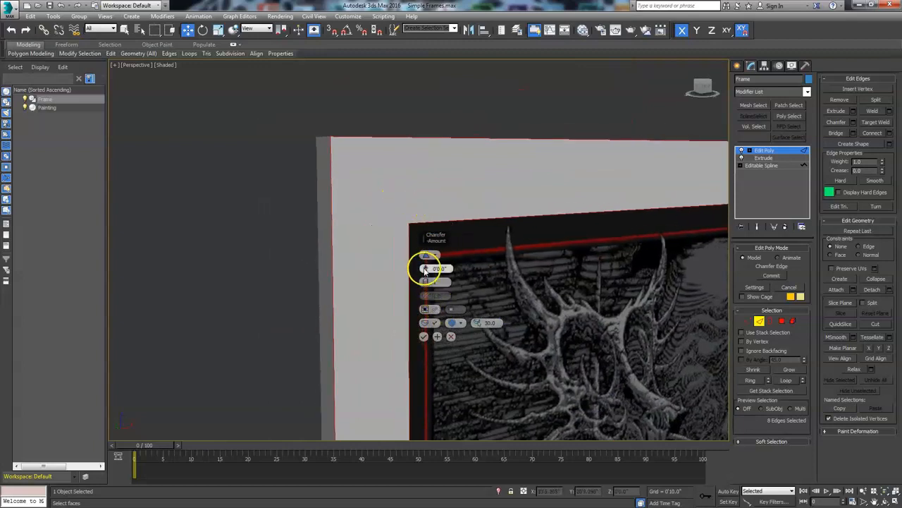
left_click_drag(426, 270, 425, 263)
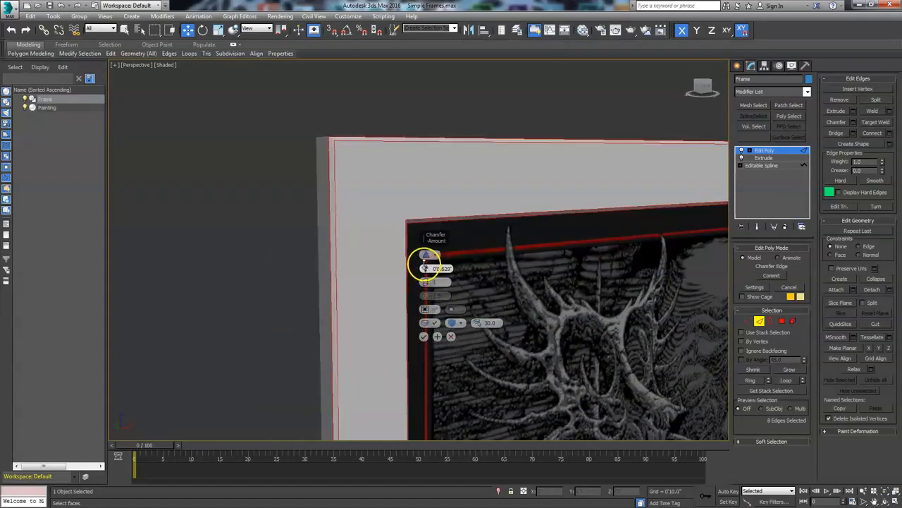
left_click(424, 336)
- Orbit and zoom around the frame to inspect the chamfered edges
scroll(481, 278, "down", 3)
middle_click_drag(477, 277, 453, 204)
scroll(376, 213, "down", 2)
scroll(453, 203, "up", 4)
middle_click_drag(450, 248, 443, 223)
scroll(443, 224, "up", 4)
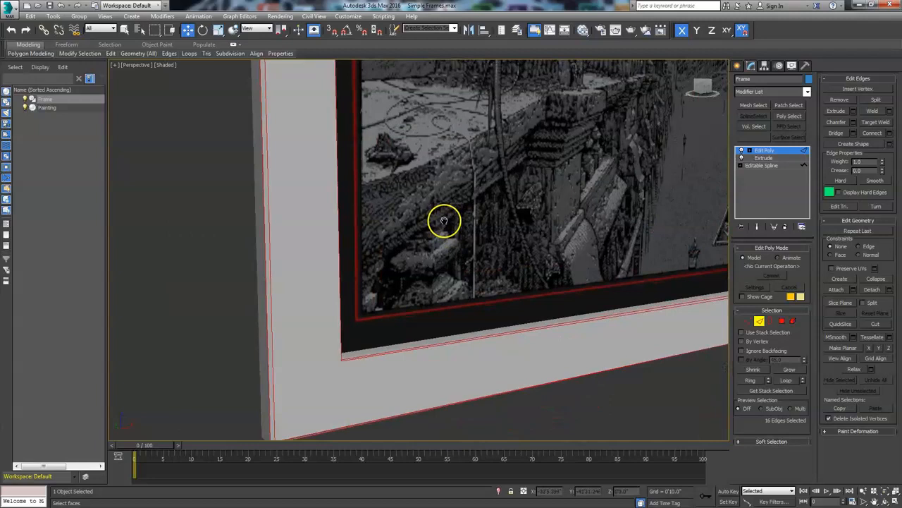
mouse_move(430, 260)
middle_mouse_down()
mouse_move(403, 177)
mouse_move(400, 272)
middle_mouse_up()
scroll(399, 215, "down", 3)
scroll(401, 214, "down", 2)
scroll(401, 271, "down", 2)
mouse_move(494, 216)
middle_mouse_down()
mouse_move(461, 230)
mouse_move(464, 214)
middle_mouse_up()
scroll(464, 229, "up", 3)
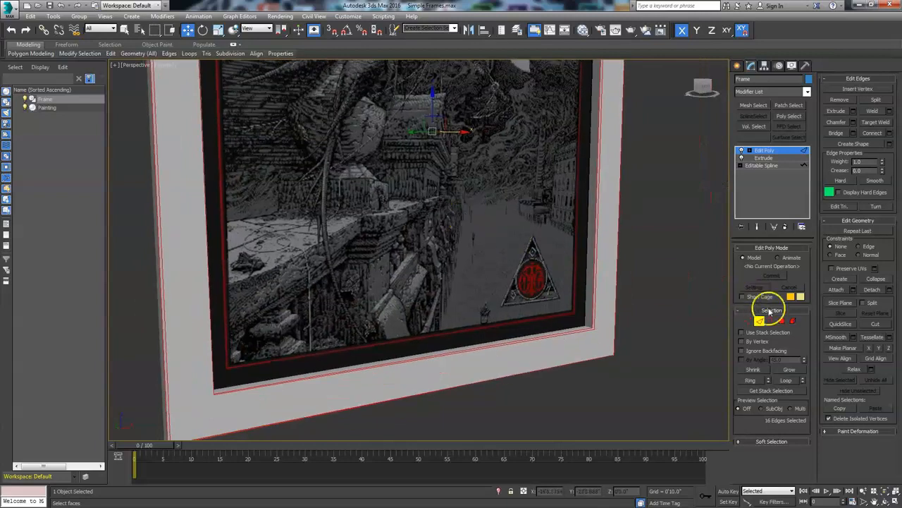
- Leave edge level and turn on edged-faces display in the viewport
left_click(760, 322)
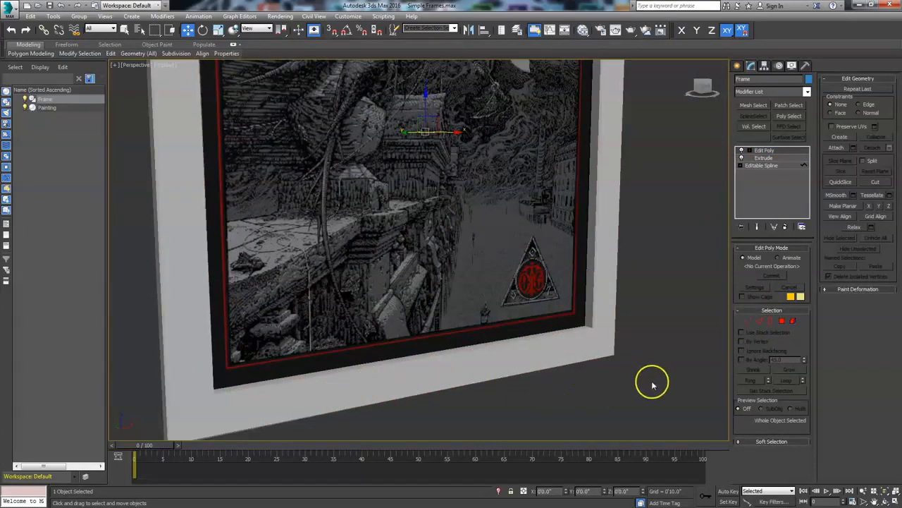
left_click(875, 500)
left_click_drag(409, 276, 374, 262)
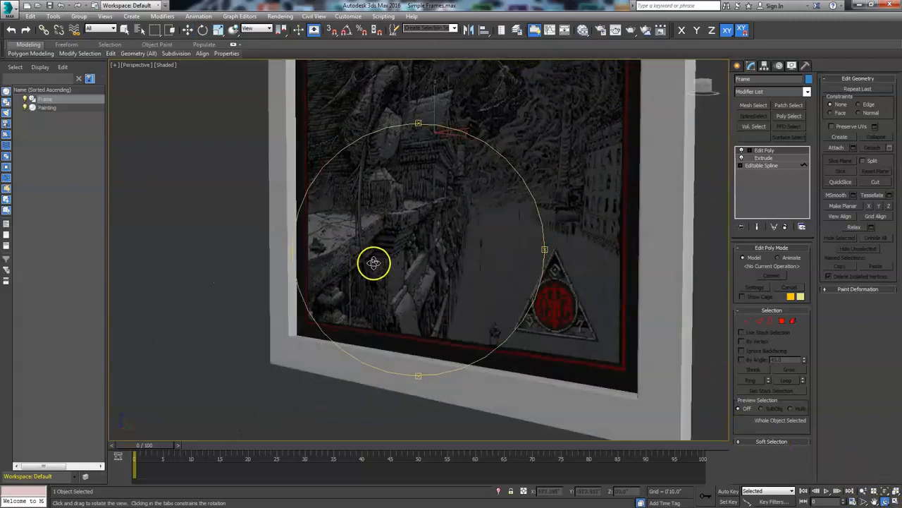
key("F4")
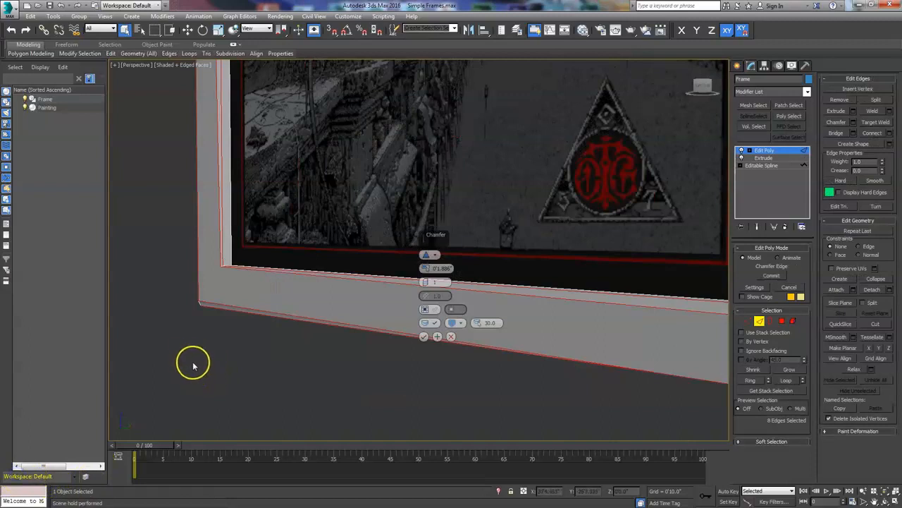
- Apply a chamfer of 0'1.886" to the frame's selected edges
middle_click_drag(208, 371, 255, 392, "alt")
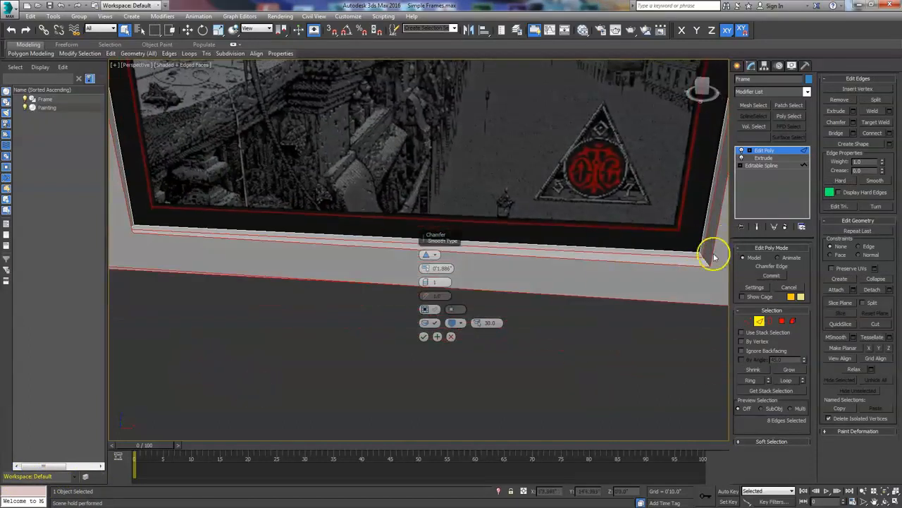
middle_click_drag(403, 321, 433, 339, "alt")
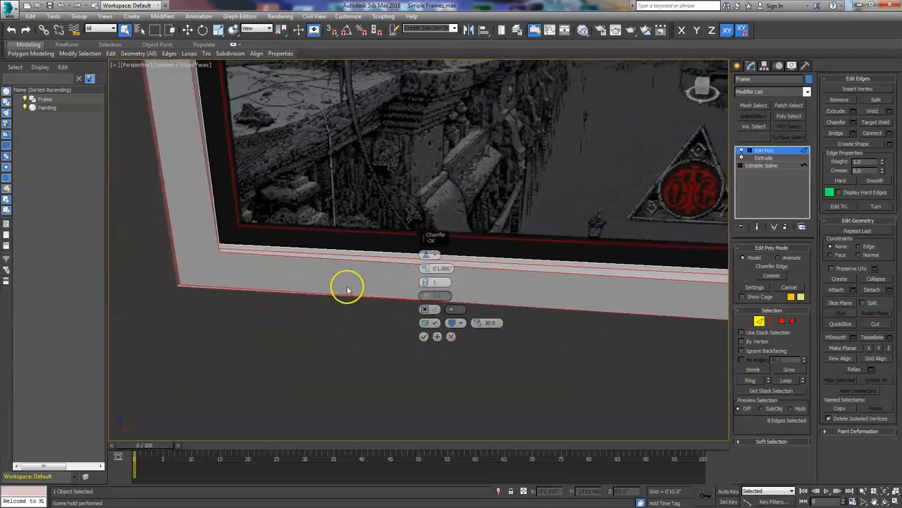
middle_click_drag(384, 372, 349, 362)
left_click(450, 338)
middle_click_drag(564, 342, 533, 364, "alt")
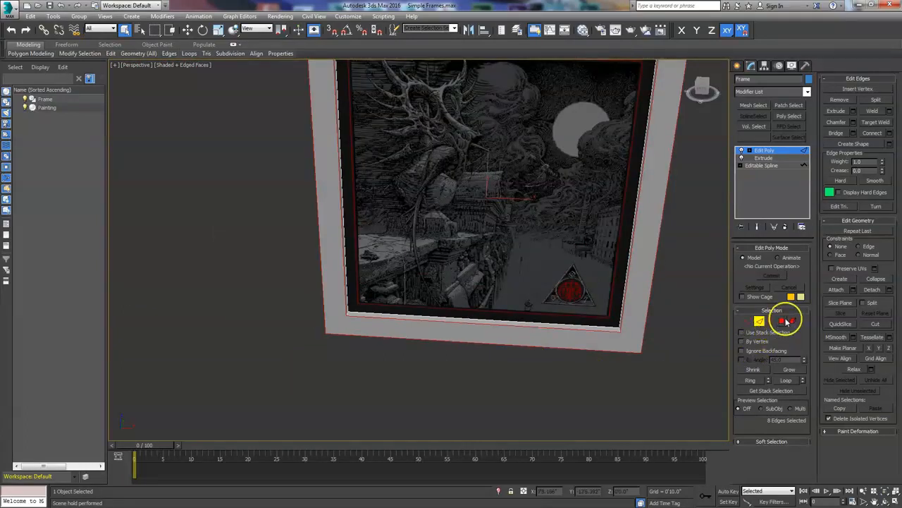
- Switch to polygon level and select the frame's thin inner lip and outer side faces all around
left_click(782, 321)
left_click(547, 383)
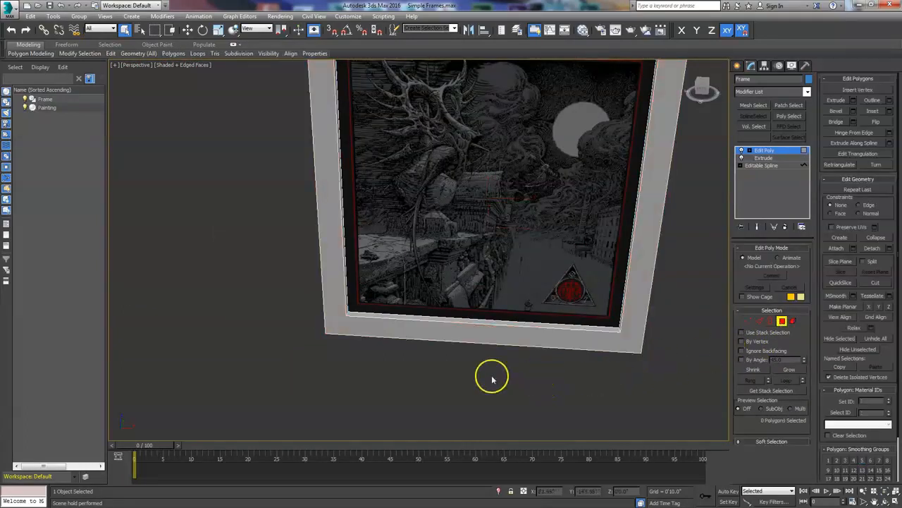
left_click(382, 322)
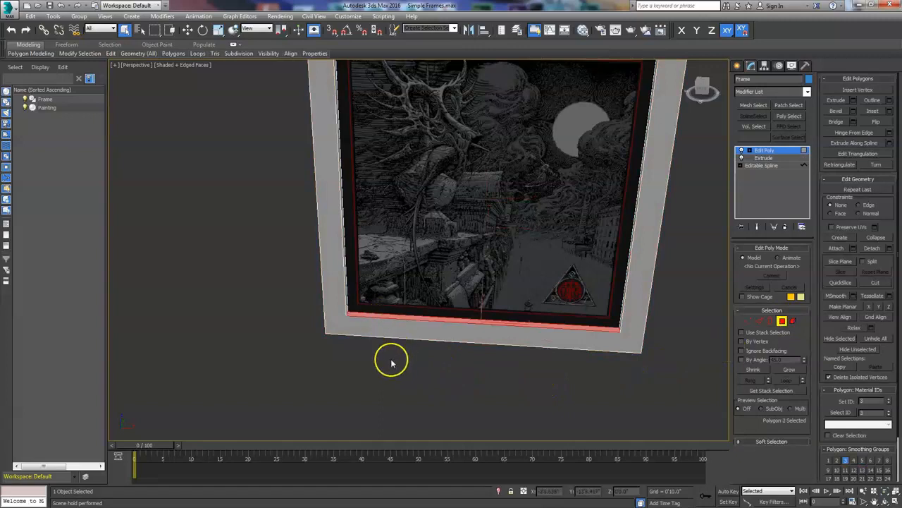
middle_click_drag(400, 361, 366, 356, "alt")
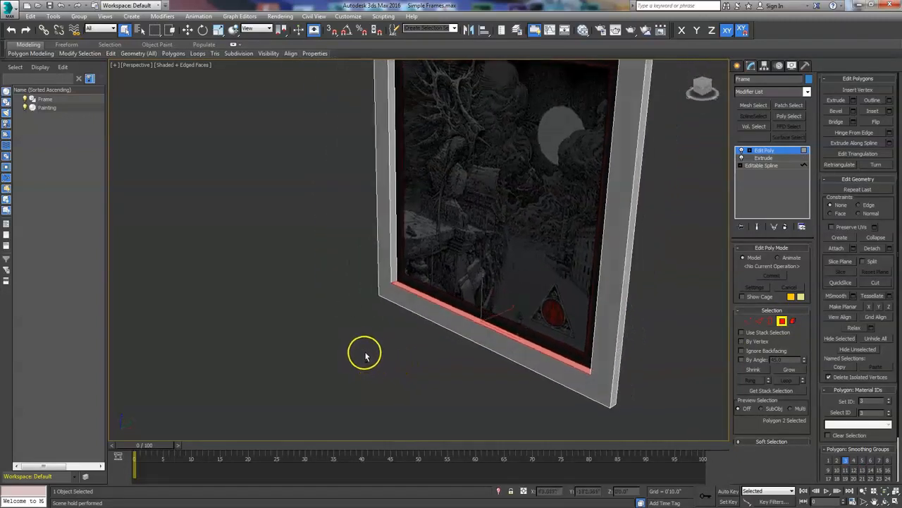
left_click(394, 264, "shift")
middle_click_drag(498, 357, 487, 321, "alt")
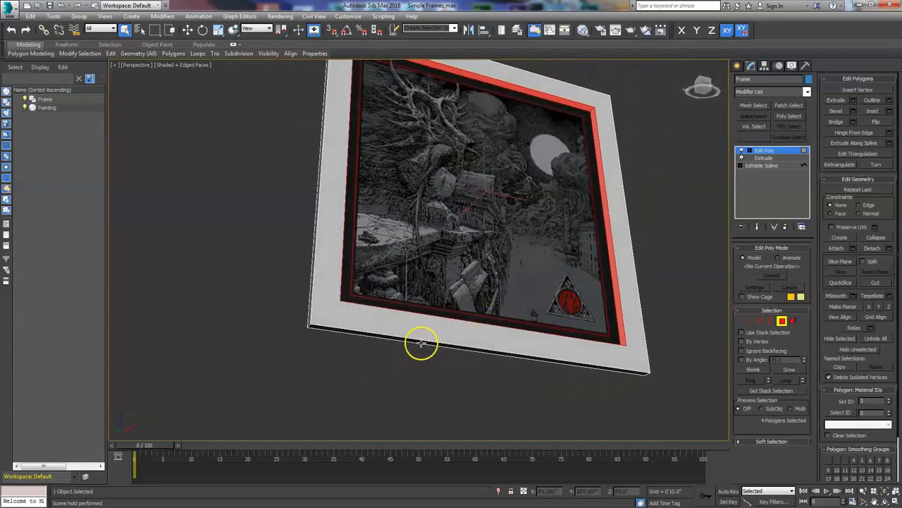
middle_click_drag(398, 372, 364, 344, "alt")
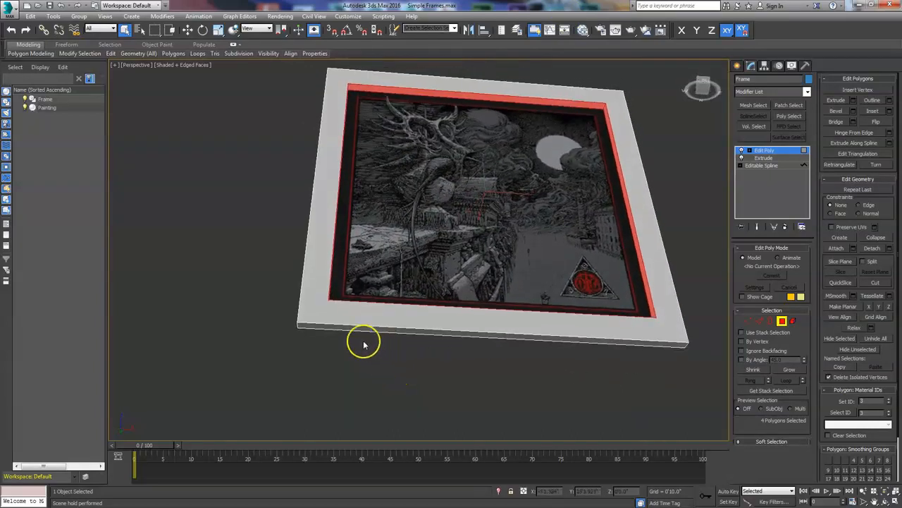
left_click(363, 329, "ctrl")
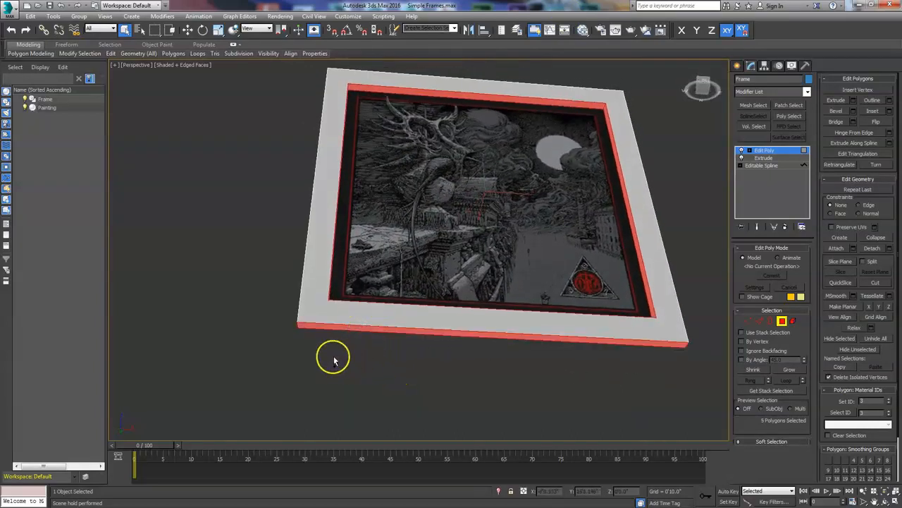
middle_click_drag(339, 360, 344, 336, "alt")
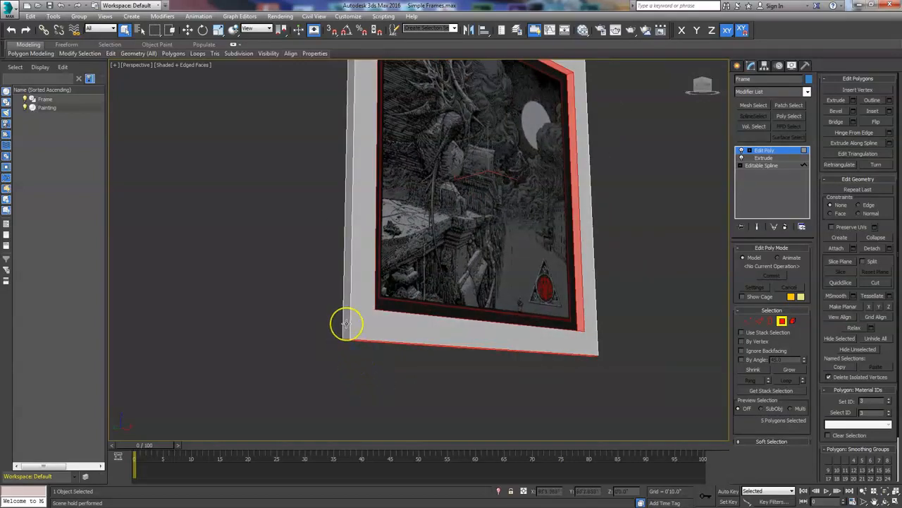
left_click(346, 324, "ctrl")
- Bevel the selected polygons with a -0'0.6" outline, trying By Polygon grouping
mouse_move(658, 337)
middle_mouse_down("alt")
mouse_move(582, 382)
mouse_move(544, 360)
mouse_move(496, 389)
mouse_move(484, 445)
mouse_move(451, 442)
mouse_move(475, 419)
mouse_move(549, 400)
mouse_move(574, 419)
mouse_move(586, 392)
mouse_move(536, 395)
mouse_move(521, 409)
mouse_move(508, 403)
mouse_move(633, 367)
mouse_move(570, 328)
mouse_move(516, 368)
middle_mouse_up("alt")
scroll(570, 329, "up", 4)
scroll(515, 368, "down", 3)
scroll(515, 369, "up", 3)
scroll(516, 369, "down", 1)
scroll(624, 345, "up", 1)
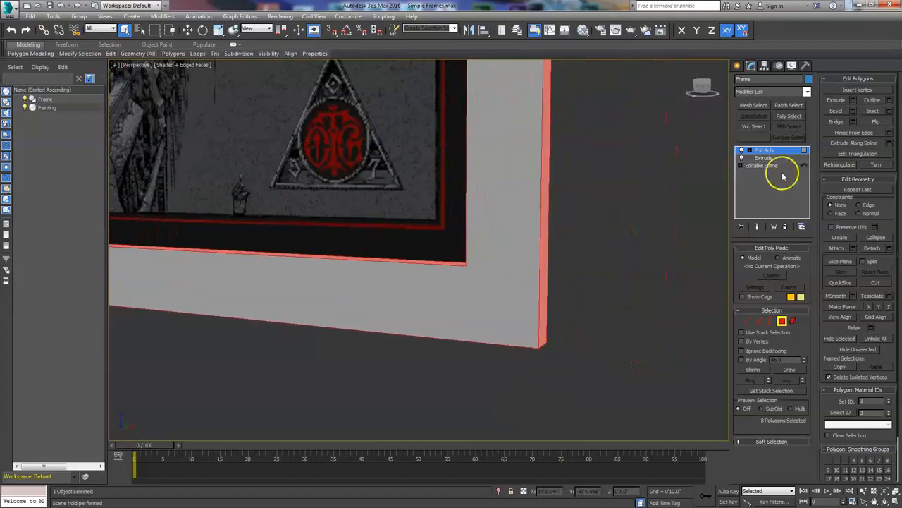
left_click(853, 111)
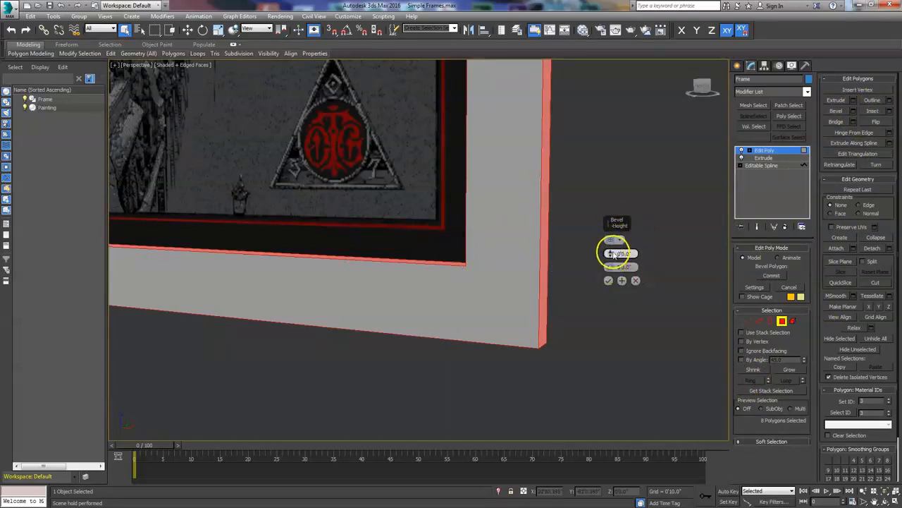
middle_click_drag(409, 328, 446, 312, "alt")
scroll(446, 313, "up", 5)
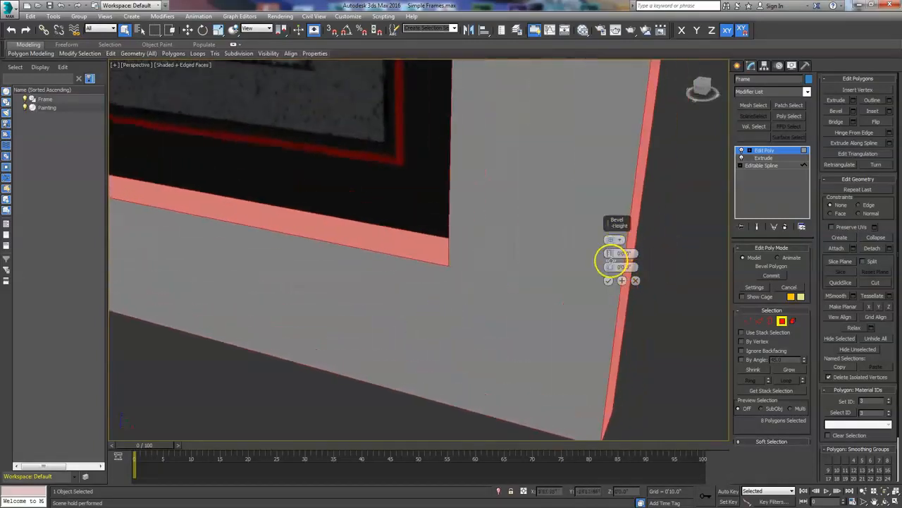
left_click_drag(610, 267, 608, 268)
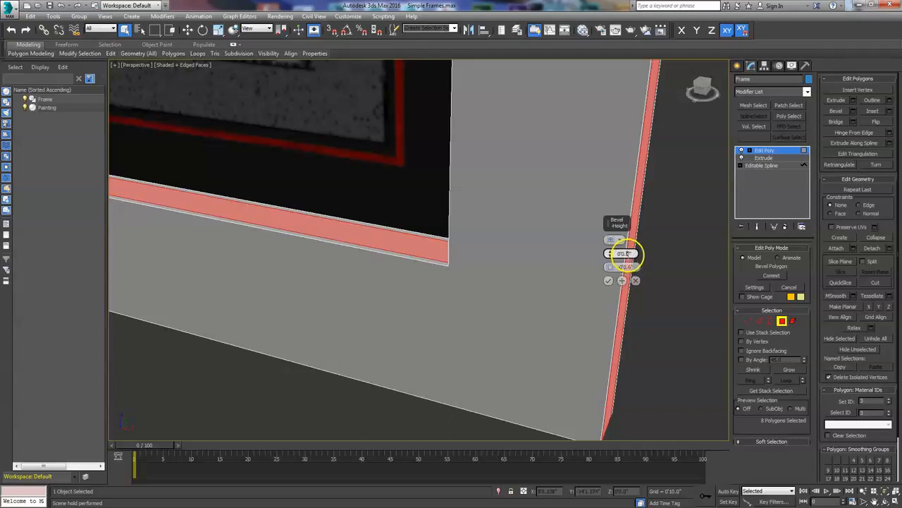
left_click_drag(623, 254, 623, 253)
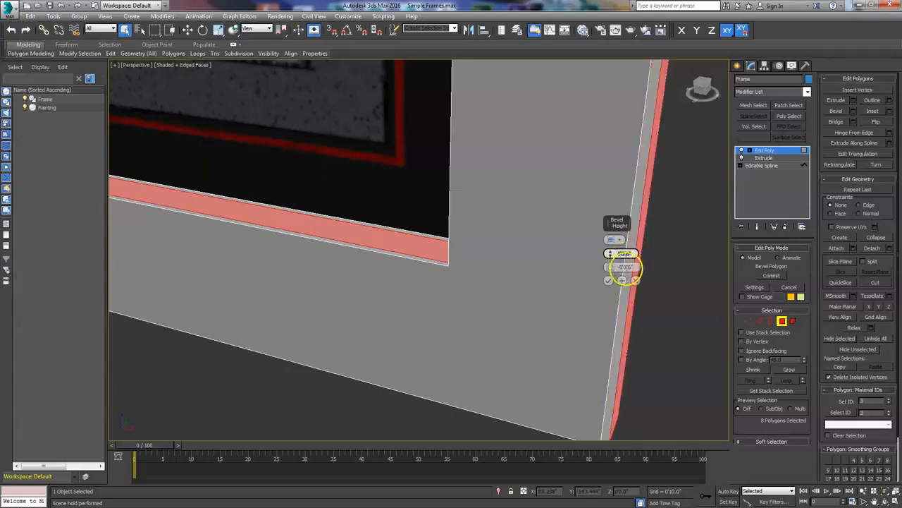
middle_click_drag(411, 324, 543, 309, "alt")
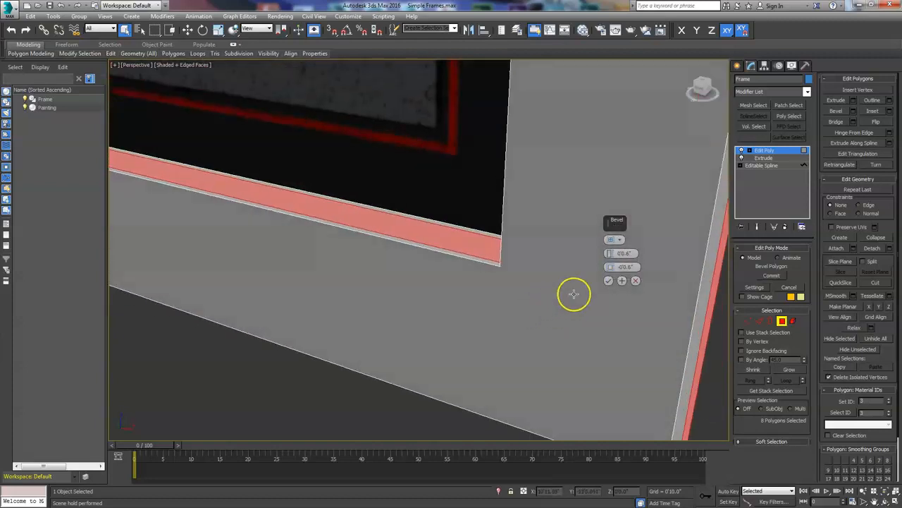
scroll(572, 292, "down", 4)
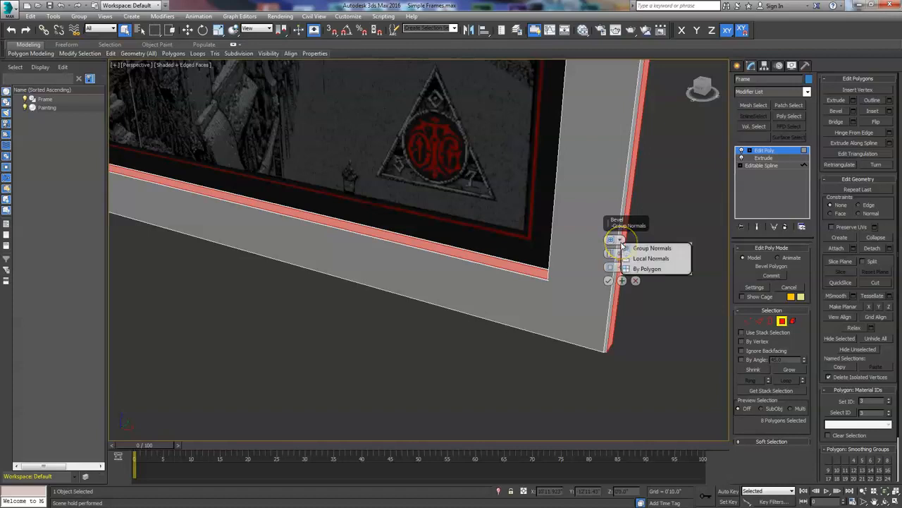
left_click(641, 269)
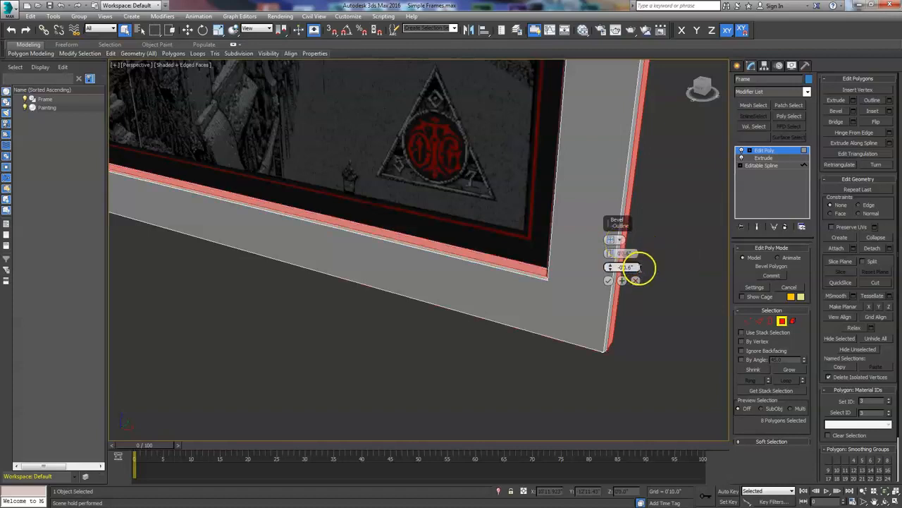
- Switch the bevel grouping to Local Normals, raise its height to about 0'1.1", and commit it
mouse_move(538, 331)
middle_mouse_down("alt")
mouse_move(548, 306)
mouse_move(582, 320)
mouse_move(584, 280)
mouse_move(512, 302)
mouse_move(411, 298)
mouse_move(437, 329)
mouse_move(441, 351)
mouse_move(483, 339)
middle_mouse_up("alt")
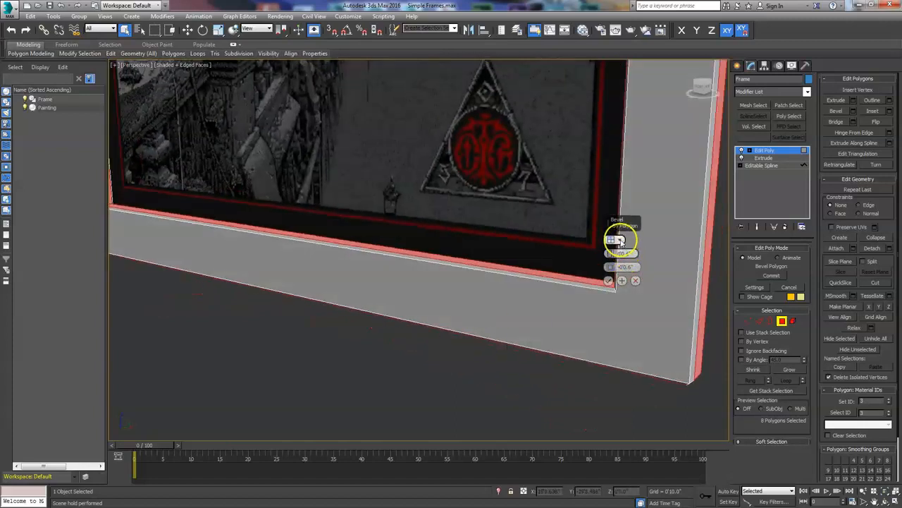
left_click(646, 255)
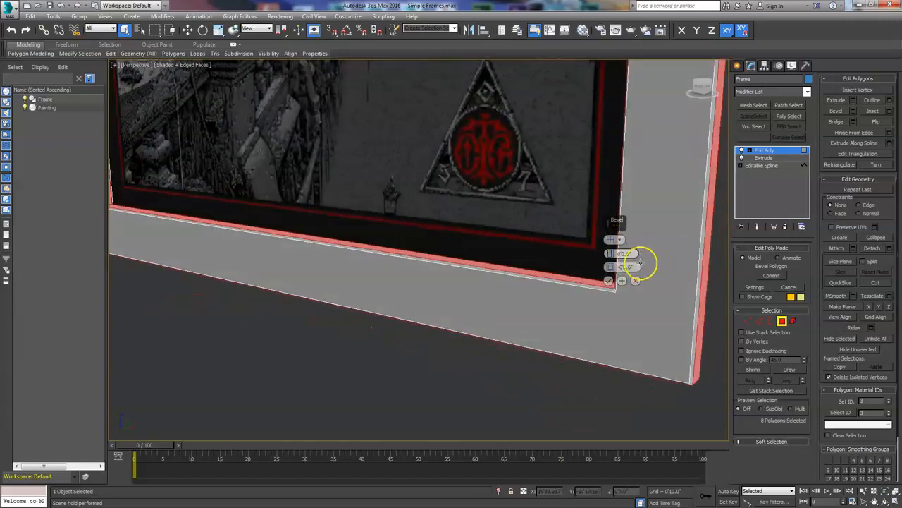
middle_click_drag(624, 332, 344, 246, "alt")
mouse_move(226, 273)
middle_mouse_down("alt")
mouse_move(437, 252)
mouse_move(376, 246)
mouse_move(399, 241)
middle_mouse_up("alt")
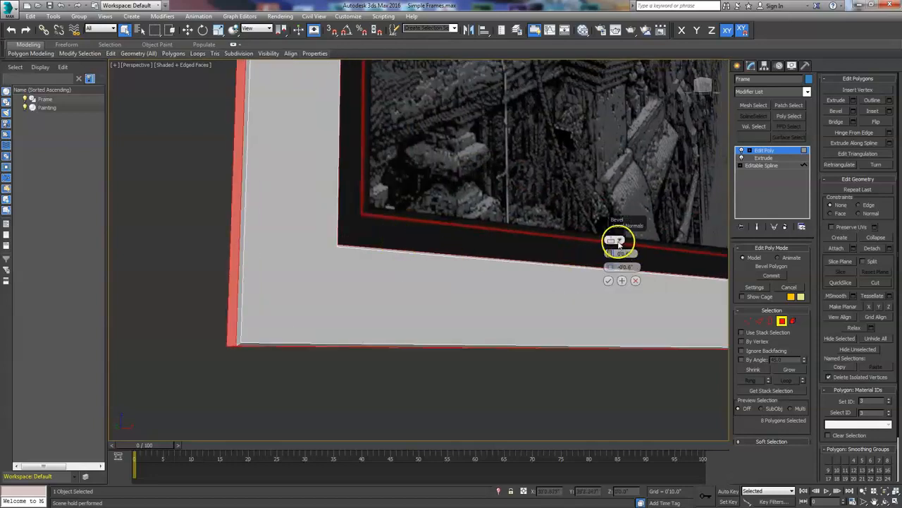
left_click(648, 247)
middle_click_drag(297, 311, 308, 292, "alt")
scroll(452, 225, "down", 3)
middle_click_drag(453, 224, 381, 304)
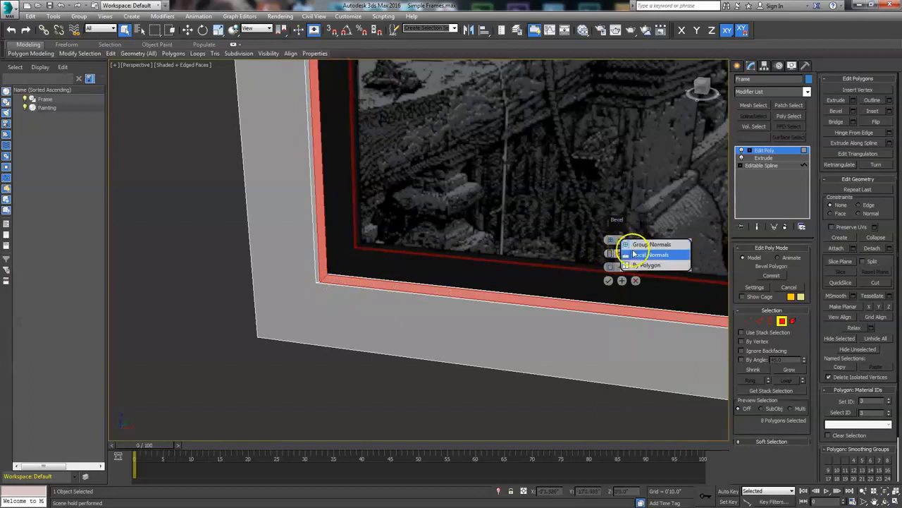
left_click(630, 255)
mouse_move(418, 318)
middle_mouse_down("alt")
mouse_move(352, 353)
mouse_move(387, 324)
mouse_move(334, 290)
mouse_move(364, 305)
mouse_move(356, 311)
middle_mouse_up("alt")
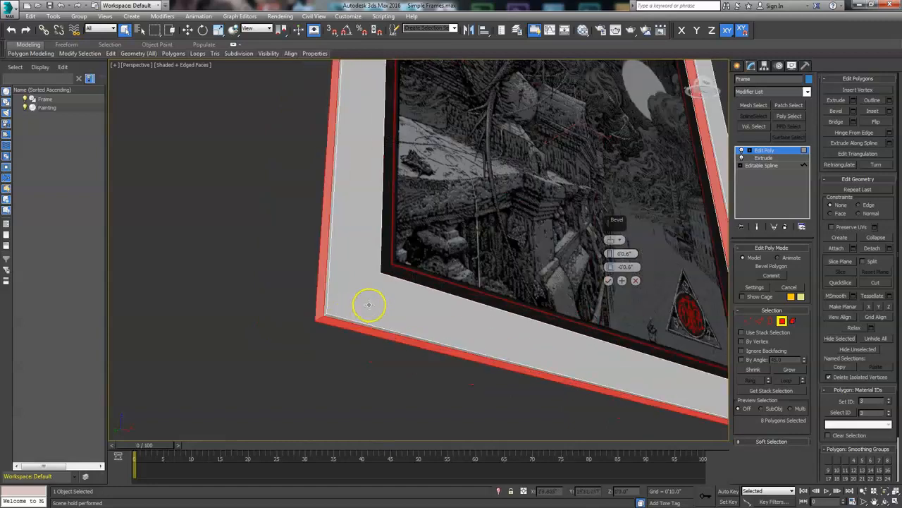
mouse_move(455, 322)
middle_mouse_down("alt")
mouse_move(383, 282)
mouse_move(378, 299)
mouse_move(339, 322)
mouse_move(341, 310)
mouse_move(354, 308)
middle_mouse_up("alt")
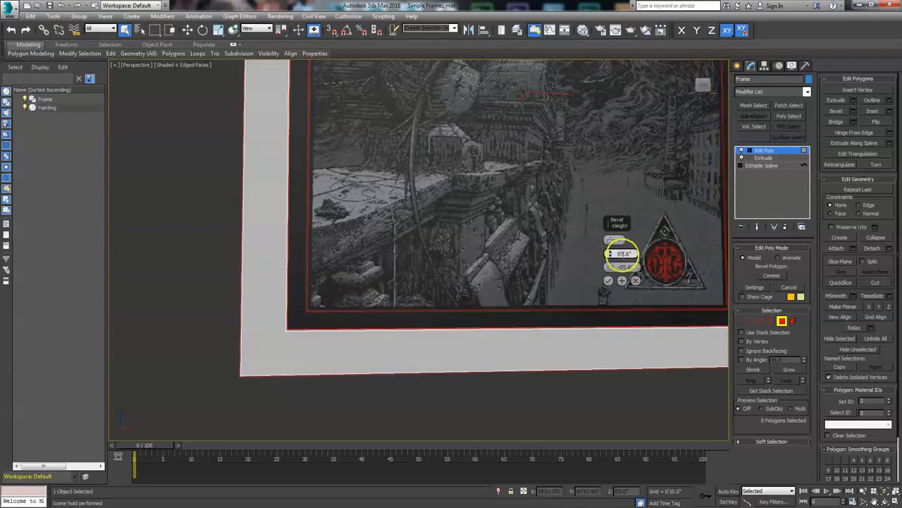
left_click_drag(611, 254, 613, 250)
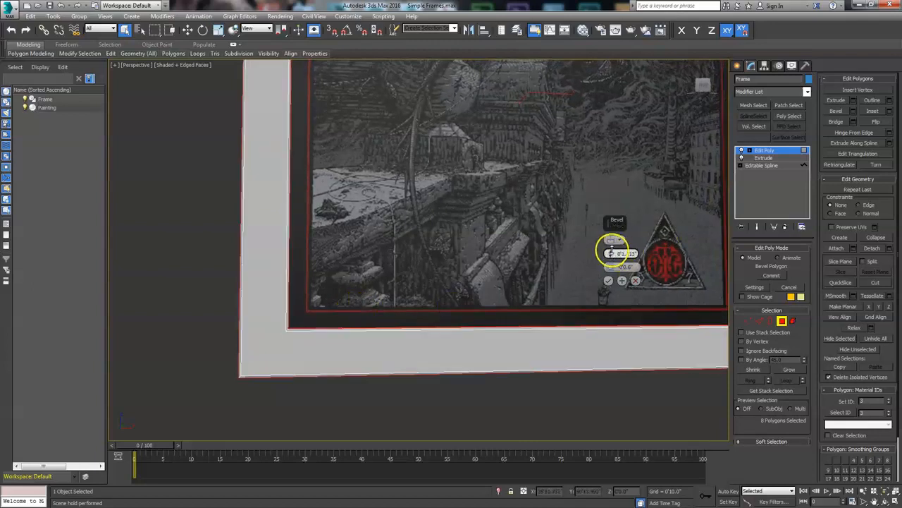
middle_click_drag(574, 327, 569, 366, "alt")
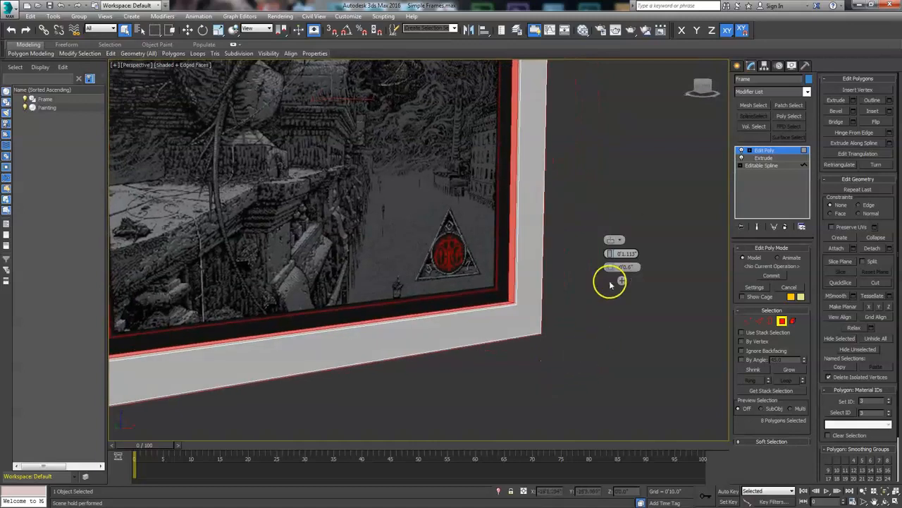
left_click(609, 280)
- Leave polygon level and open the Slate Material Editor
left_click(781, 321)
mouse_move(489, 316)
middle_mouse_down("alt")
mouse_move(533, 369)
mouse_move(494, 322)
mouse_move(526, 317)
mouse_move(536, 332)
mouse_move(486, 317)
mouse_move(457, 335)
mouse_move(379, 341)
mouse_move(443, 312)
mouse_move(498, 332)
mouse_move(492, 339)
mouse_move(506, 269)
mouse_move(486, 294)
middle_mouse_up("alt")
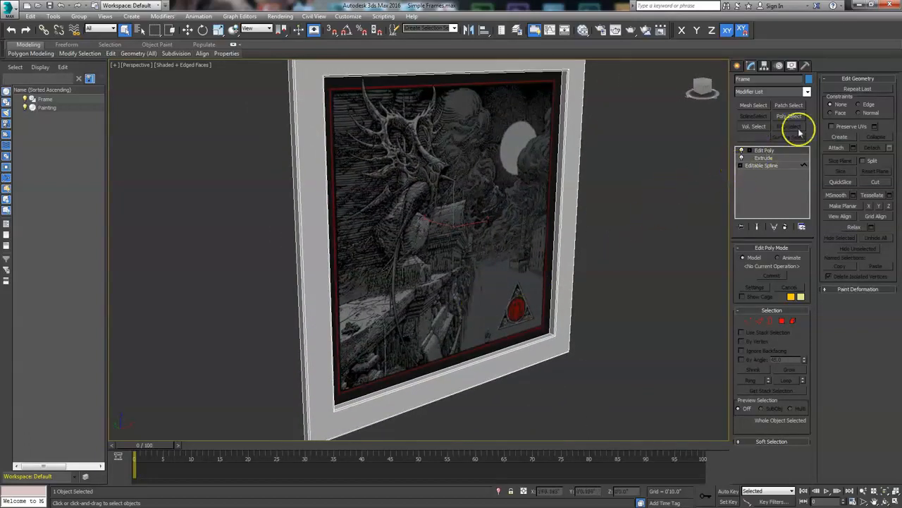
left_click(583, 31)
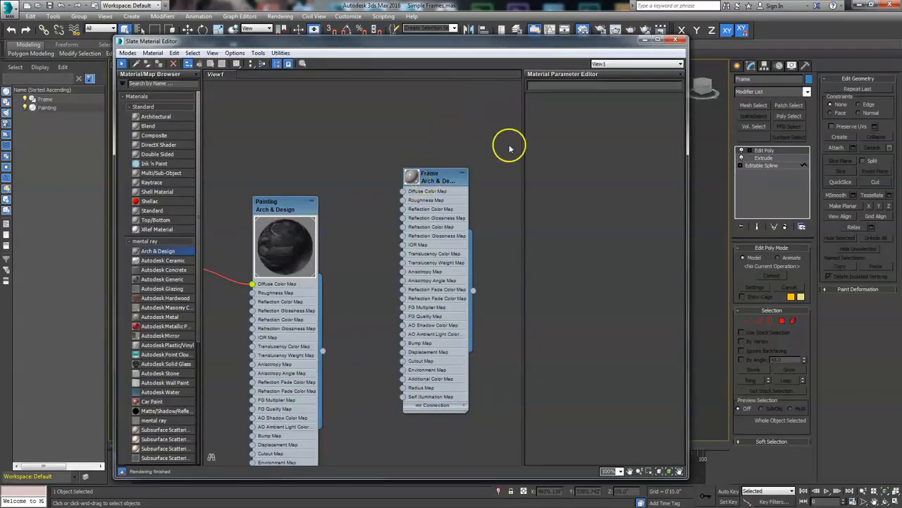
left_click_drag(559, 44, 572, 17)
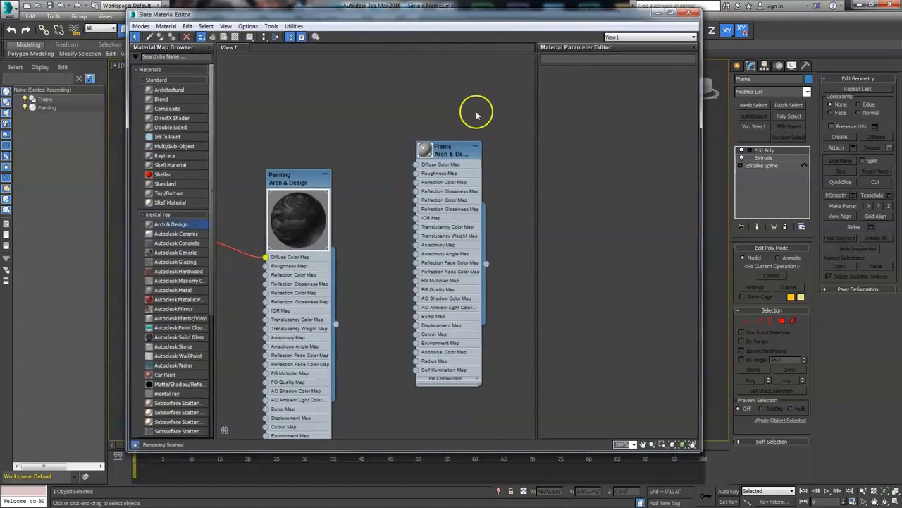
- Browse the Autodesk Material Library's Wood category and add the Walnut material to the view
scroll(210, 197, "down", 6)
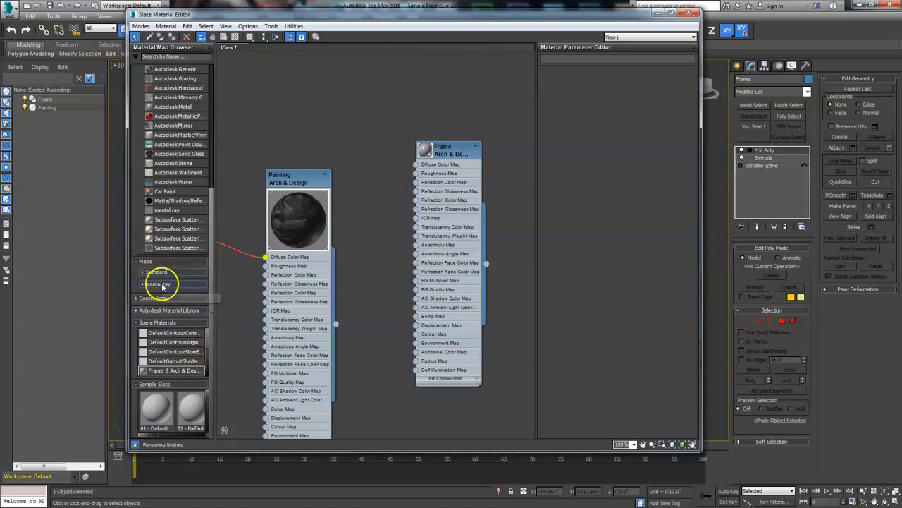
left_click(161, 311)
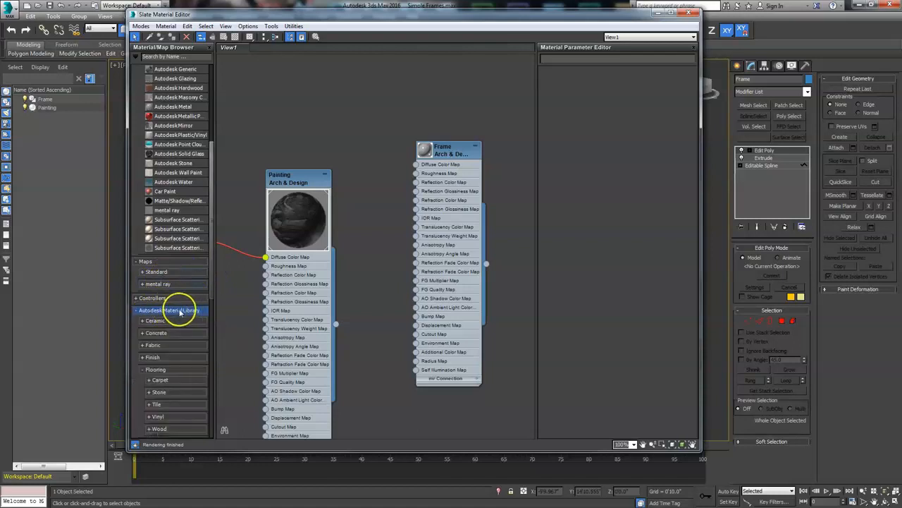
scroll(212, 297, "down", 2)
scroll(213, 297, "down", 10)
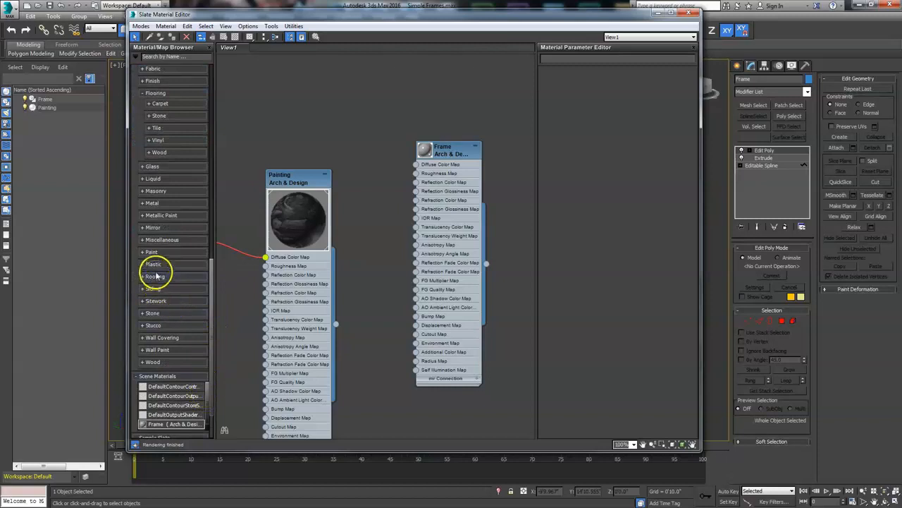
left_click(152, 359)
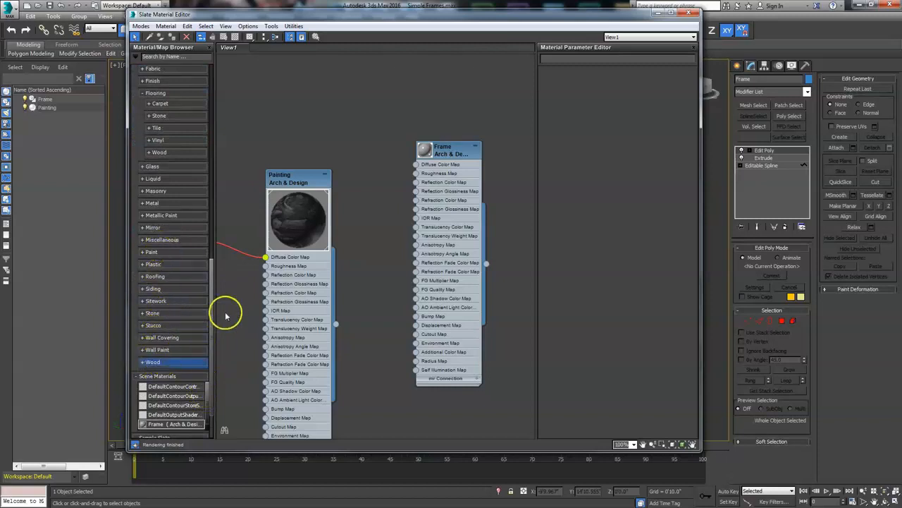
left_click(143, 362)
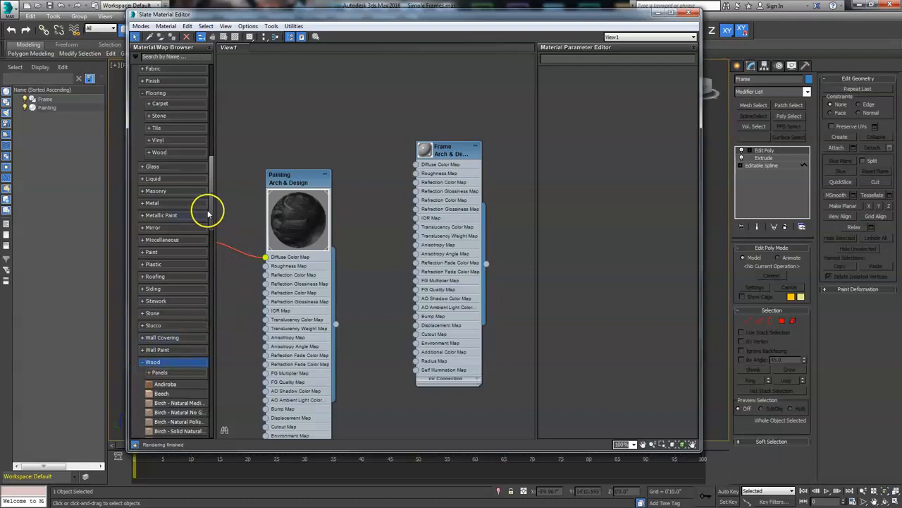
scroll(205, 254, "down", 10)
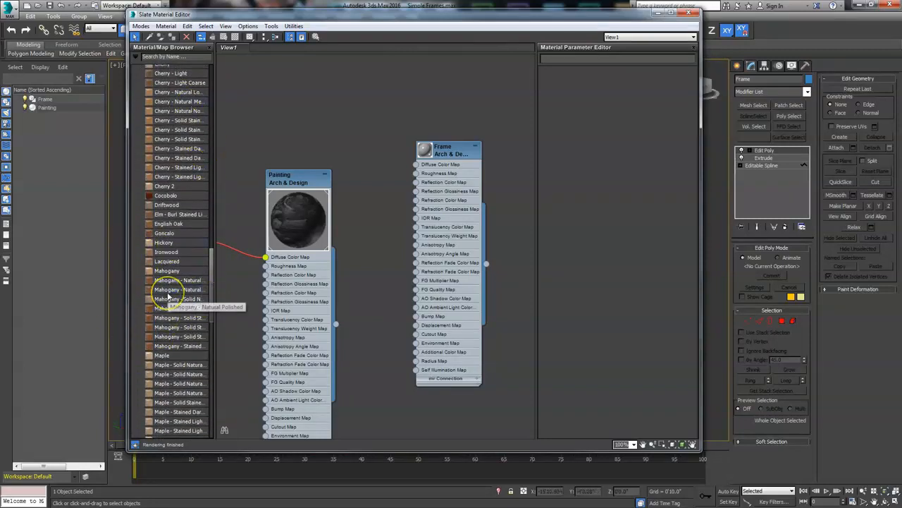
left_click(161, 308)
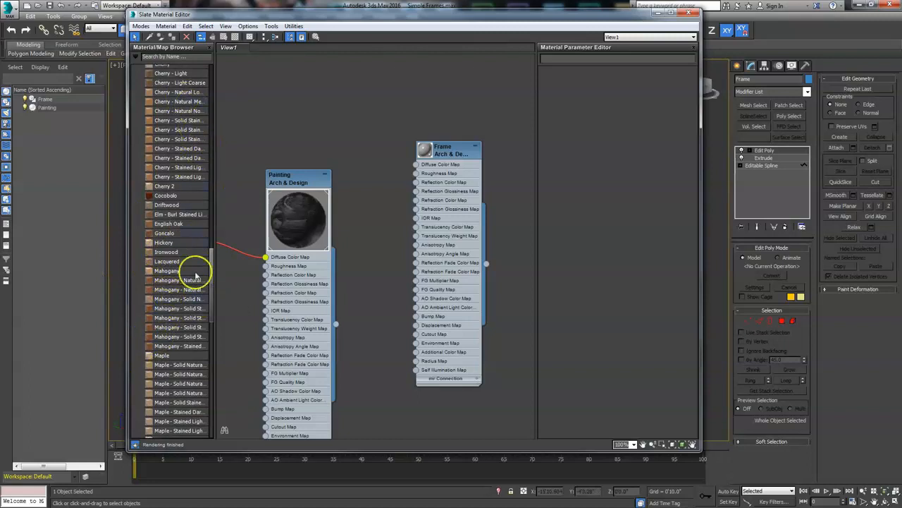
left_click_drag(212, 274, 212, 361)
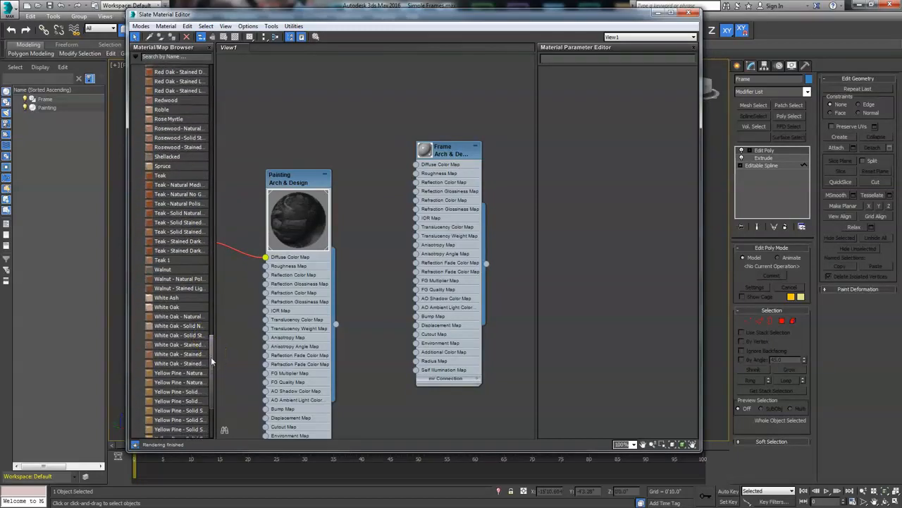
left_click_drag(163, 269, 373, 105)
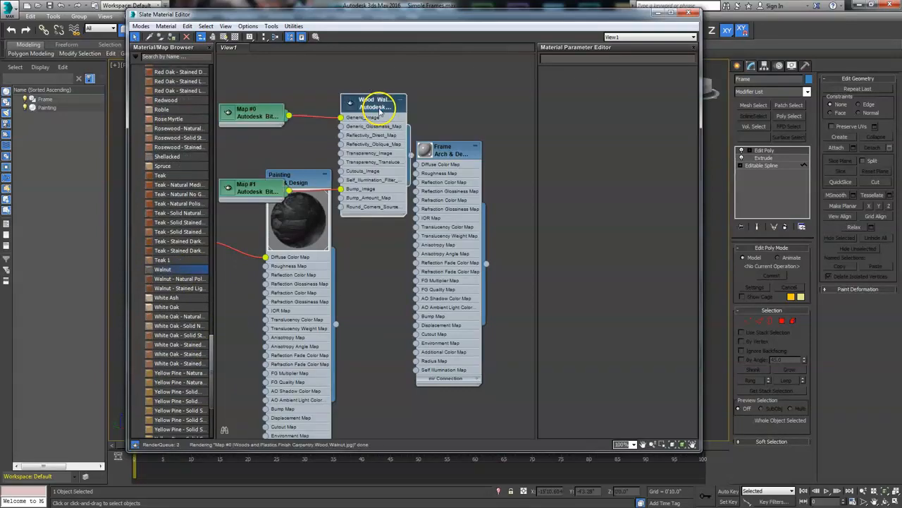
- Rearrange the Walnut material, its two bitmap nodes and the Frame material in the Slate view
left_click_drag(314, 18, 215, 27)
middle_click_drag(314, 113, 328, 246)
left_click_drag(328, 246, 332, 134)
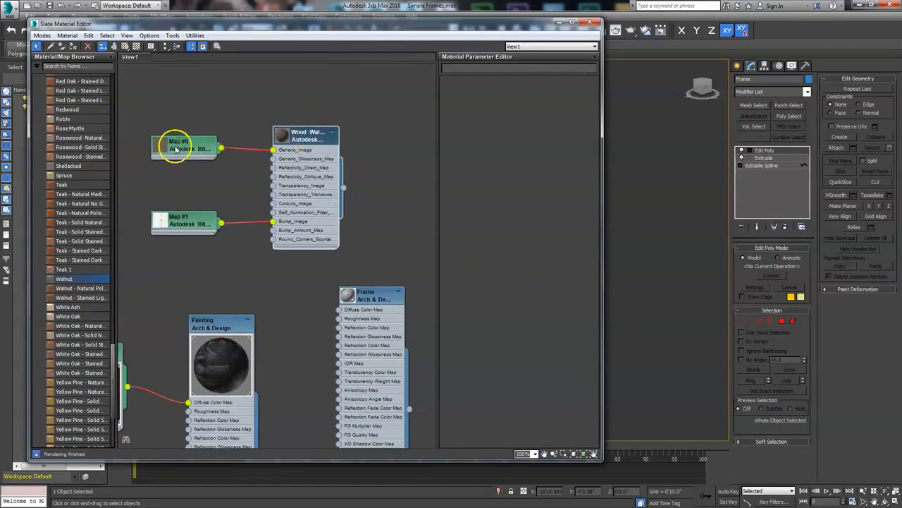
left_click_drag(177, 215, 191, 211)
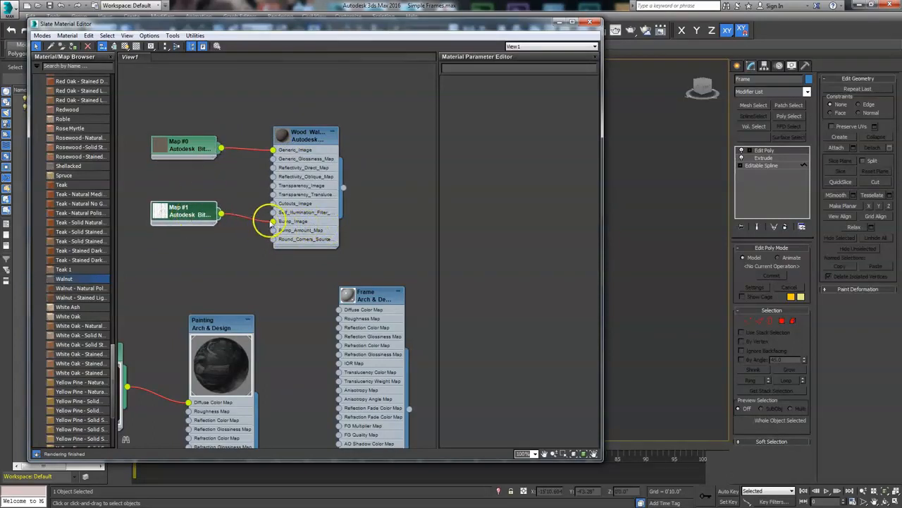
left_click_drag(274, 221, 254, 250)
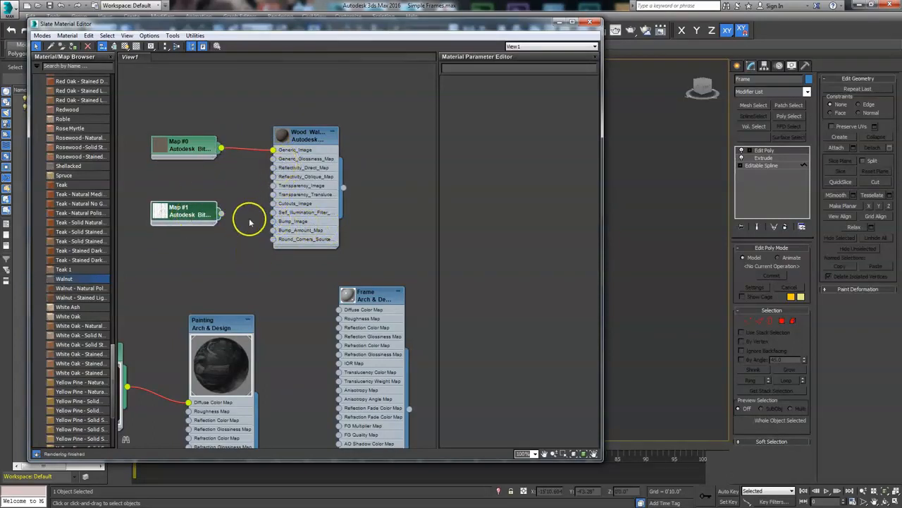
left_click_drag(221, 213, 272, 221)
left_click(189, 213)
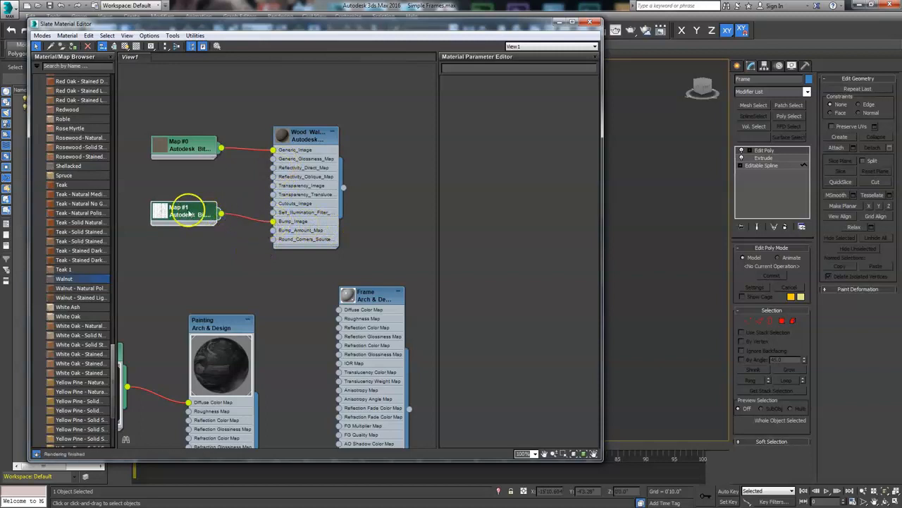
left_click(199, 146)
left_click_drag(378, 286, 378, 266)
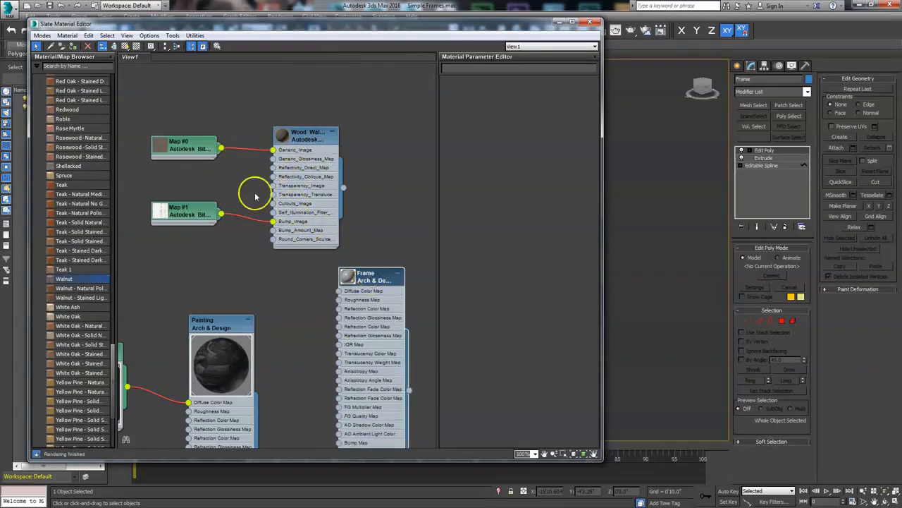
- Copy the Walnut diffuse and bump image files into two new Bitmap nodes
double_click(187, 148)
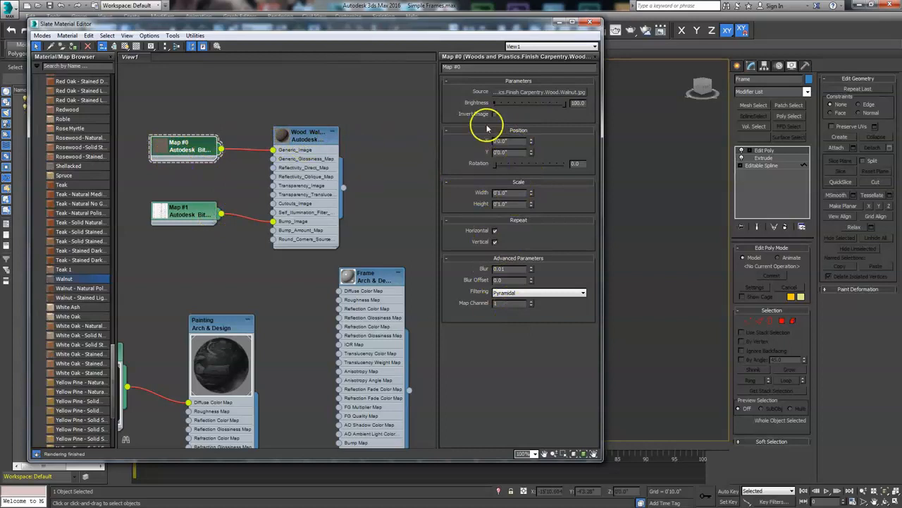
left_click_drag(540, 99, 318, 88)
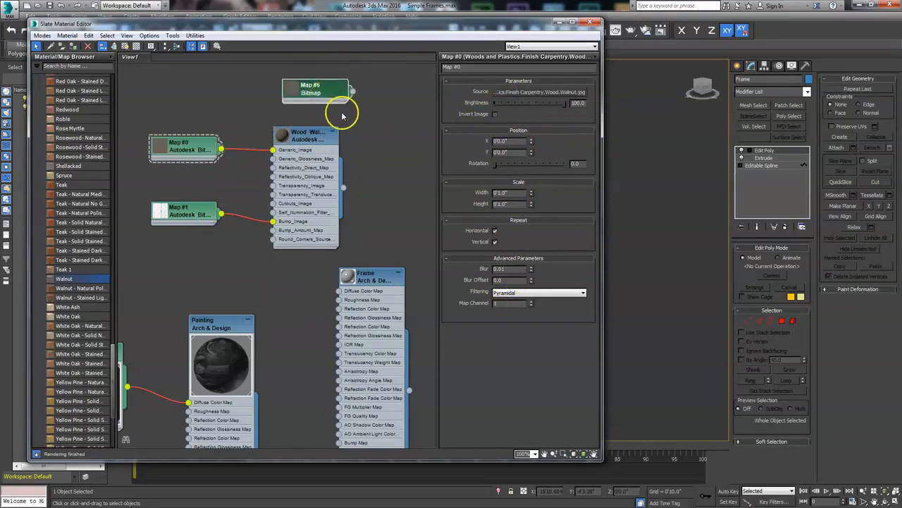
left_click(189, 212)
left_click_drag(532, 95, 374, 117)
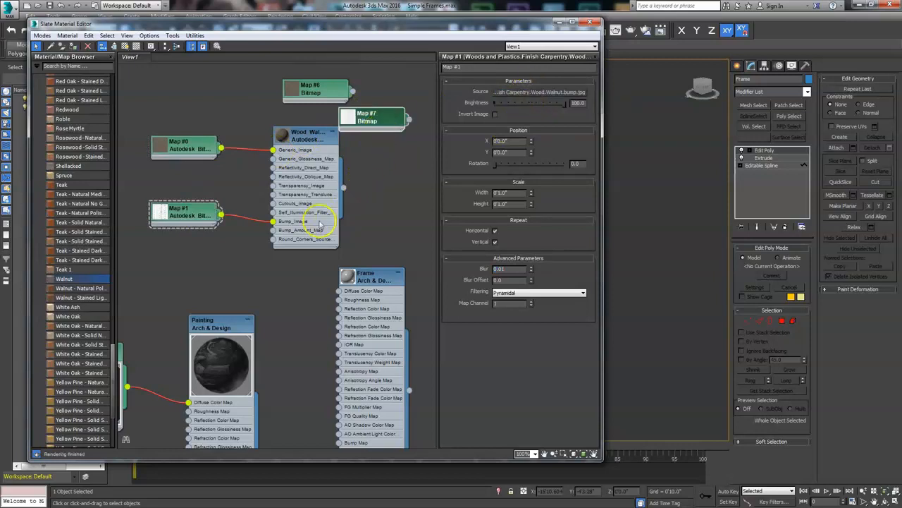
- Delete the Walnut material together with its original map nodes
left_click_drag(305, 139, 286, 139)
left_click_drag(370, 121, 354, 174)
left_click_drag(163, 99, 268, 256)
key("Delete")
left_click_drag(363, 175, 261, 244)
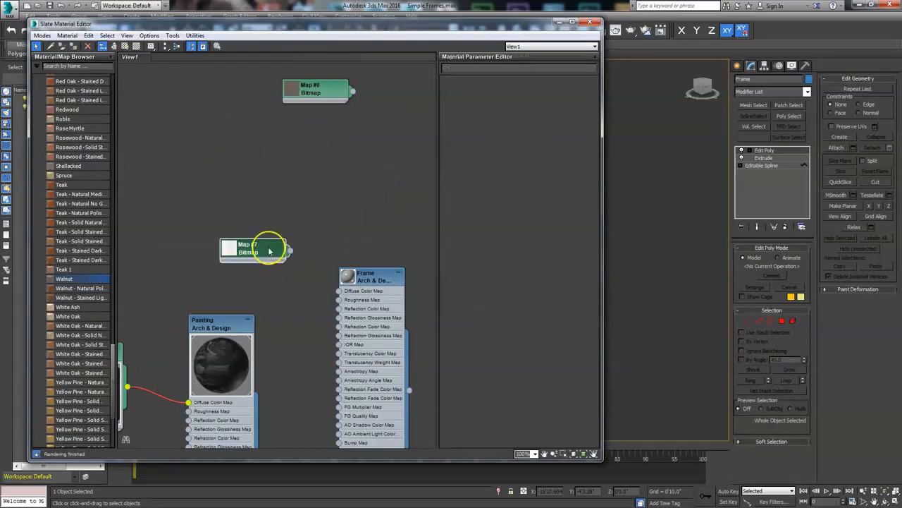
- Wire the new bitmaps into the Frame material's Diffuse Color Map and Bump Map inputs
left_click_drag(381, 275, 382, 130)
left_click_drag(328, 92, 254, 130)
left_click_drag(266, 236, 348, 301)
left_click_drag(260, 138, 351, 148)
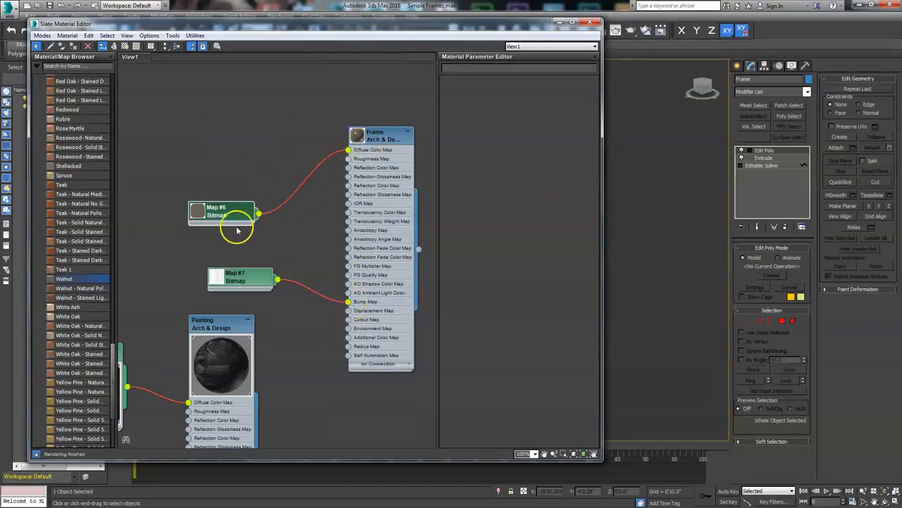
- Open the diffuse bitmap node and show the Frame material shaded in the viewport
left_click_drag(230, 215, 260, 174)
double_click(260, 168)
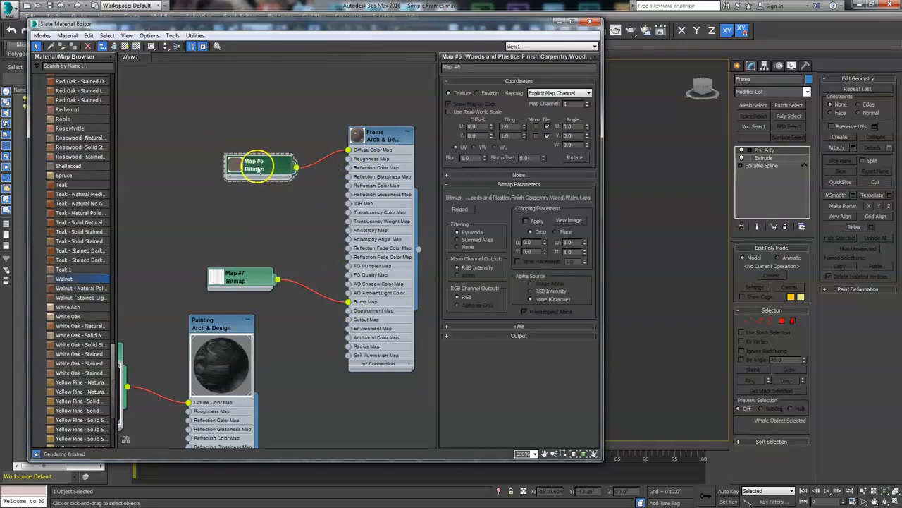
left_click(124, 46)
- Move the editor aside and inspect the frame's wood texture in the viewport
left_click_drag(484, 27, 5, 37)
scroll(374, 220, "up", 4)
middle_click_drag(375, 220, 352, 334)
middle_click_drag(472, 88, 466, 144)
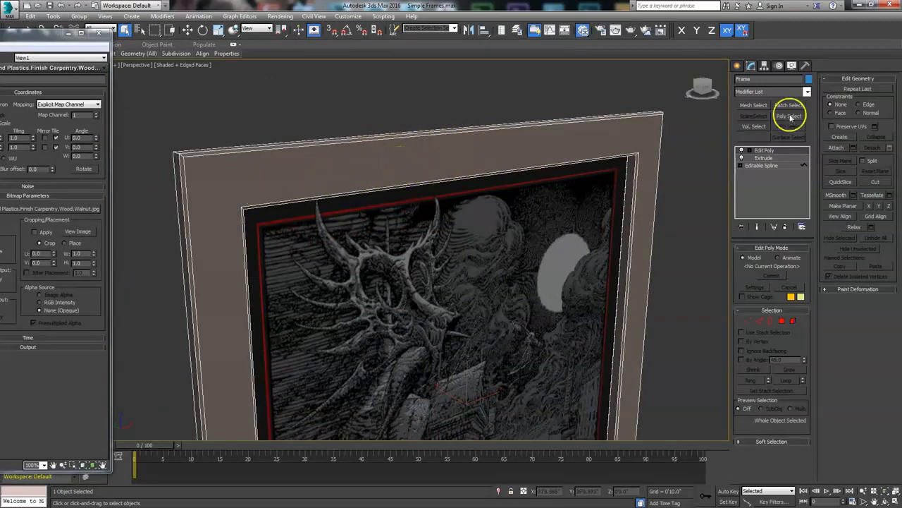
left_click(808, 92)
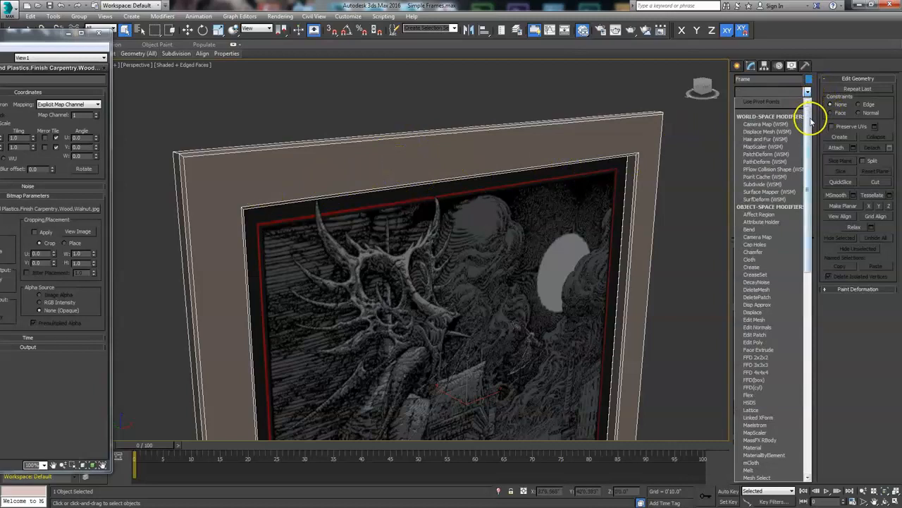
left_click(753, 342)
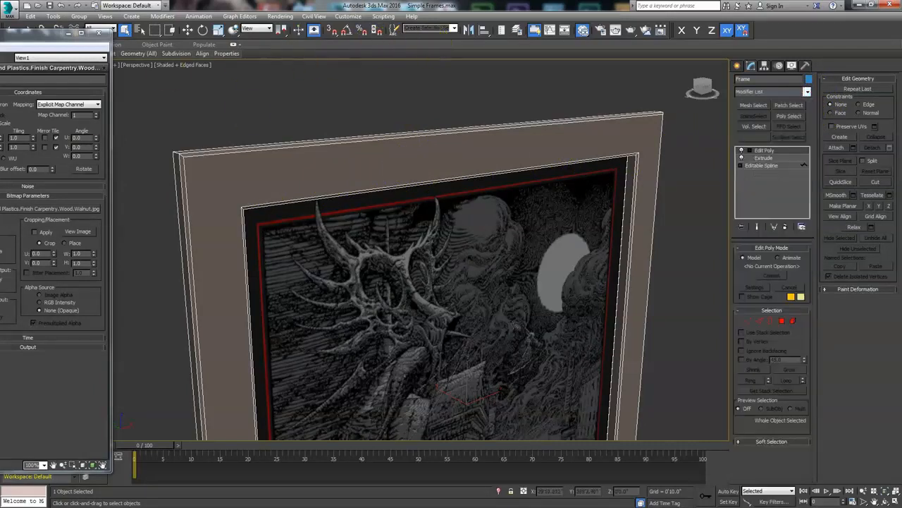
- View the walnut bitmap image, close the viewer, and move the editor aside
left_click_drag(1, 34, 517, 42)
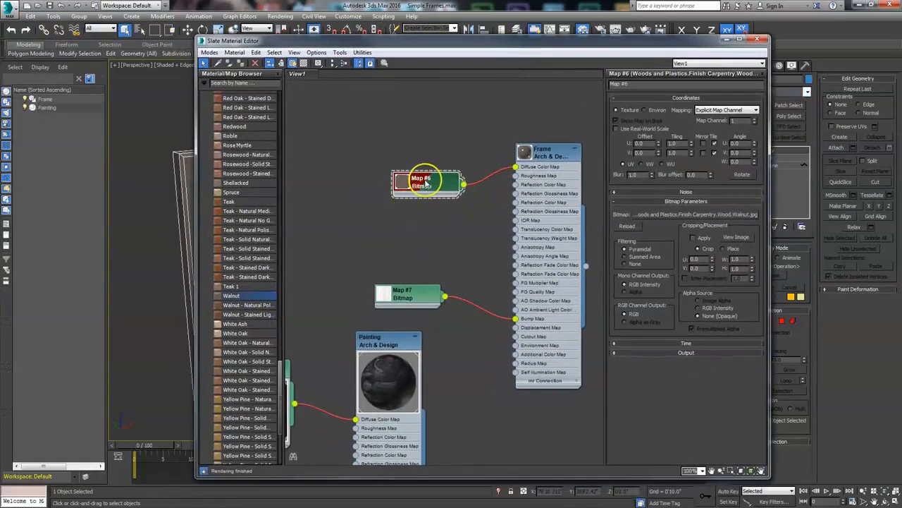
left_click(736, 237)
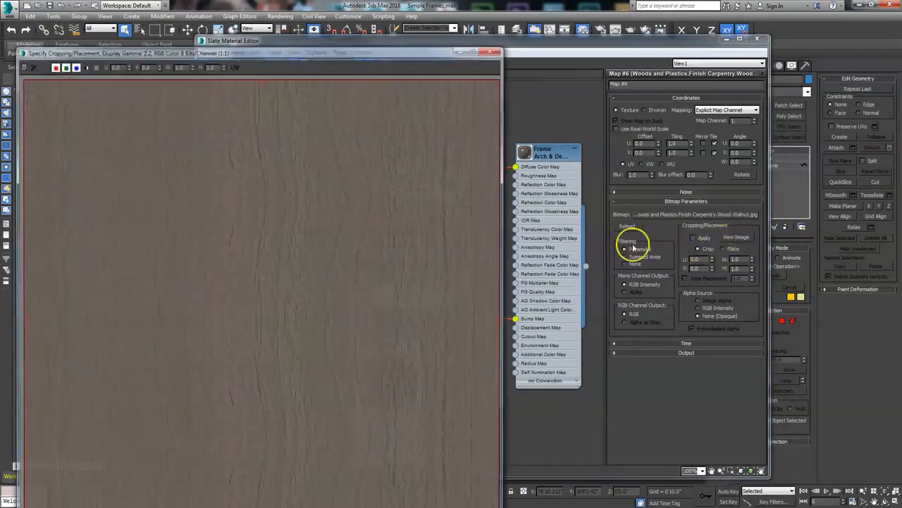
left_click_drag(397, 63, 569, 20)
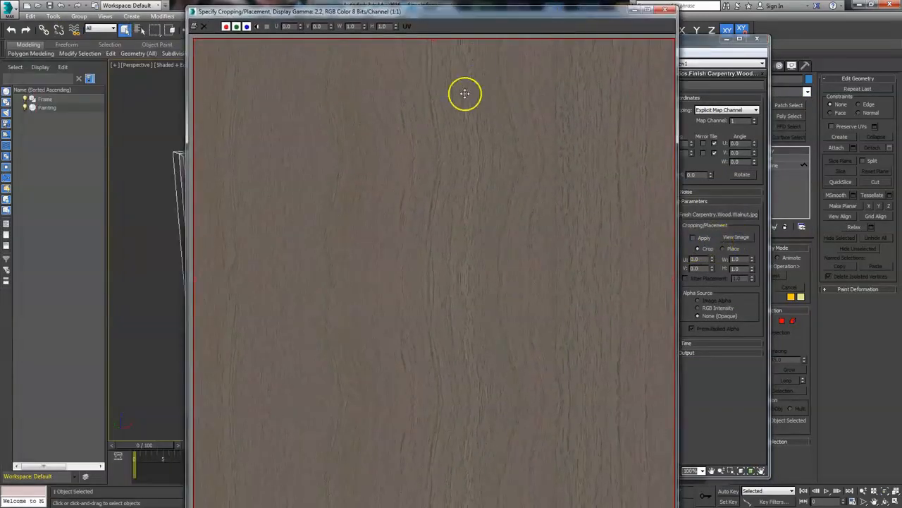
left_click_drag(624, 15, 573, 36)
left_click(623, 34)
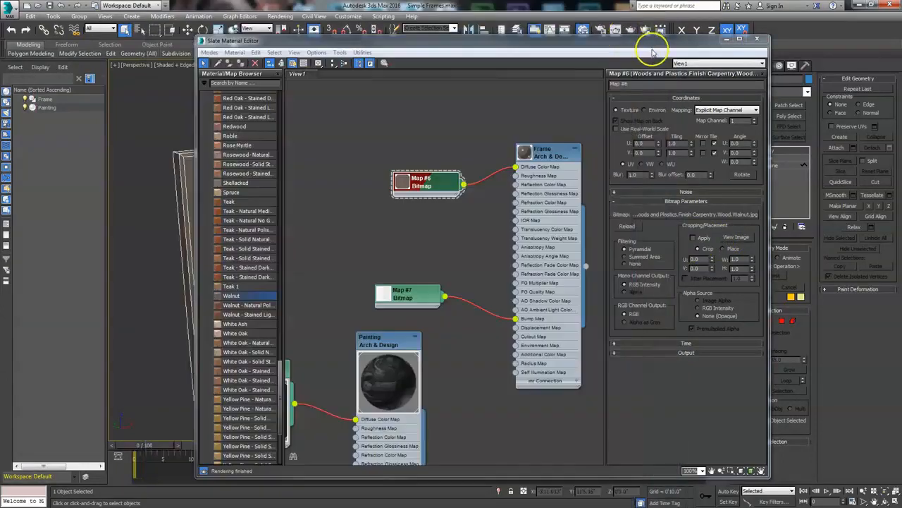
left_click_drag(655, 44, 181, 54)
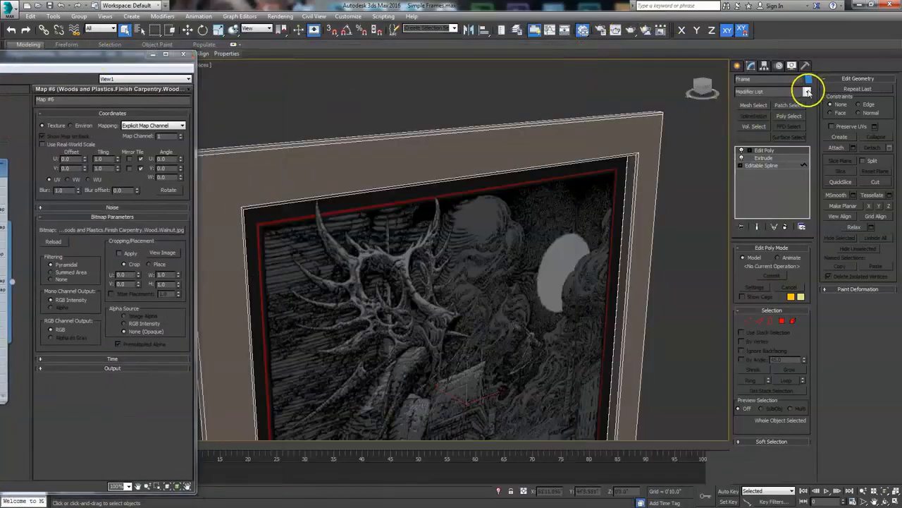
- Add a UVW Map modifier to the frame and switch it to Box mapping
left_click(808, 91)
scroll(804, 210, "down", 10)
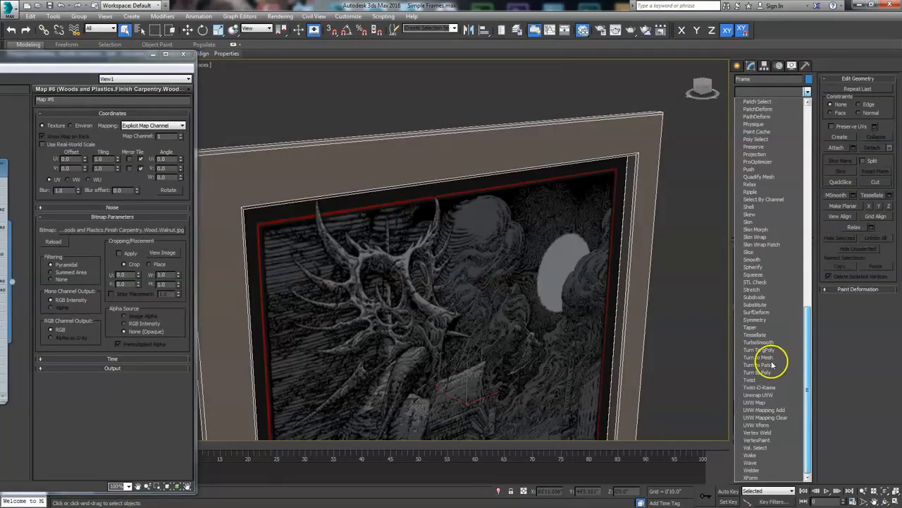
left_click(755, 402)
middle_click_drag(596, 342, 440, 214)
scroll(483, 248, "down", 3)
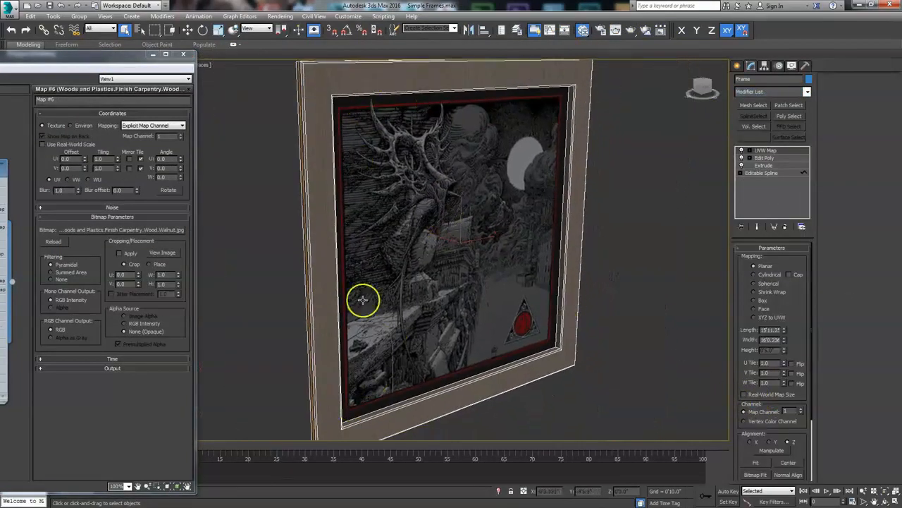
middle_click_drag(495, 186, 485, 209)
scroll(485, 217, "down", 3)
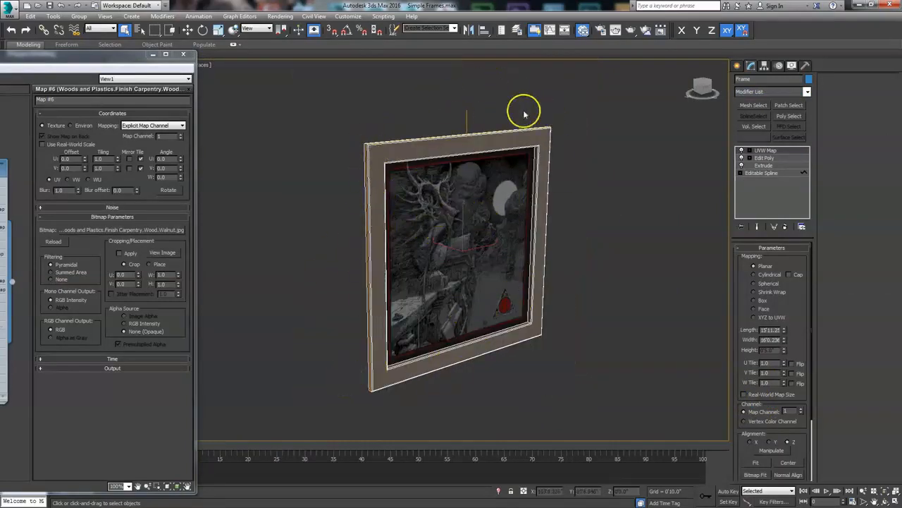
scroll(482, 255, "up", 3)
middle_click_drag(483, 263, 461, 304)
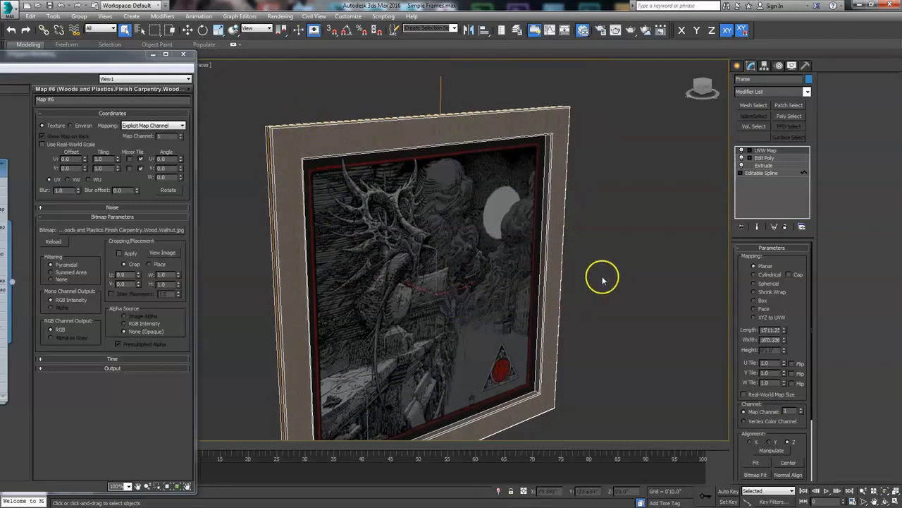
middle_click_drag(345, 320, 378, 329, "alt")
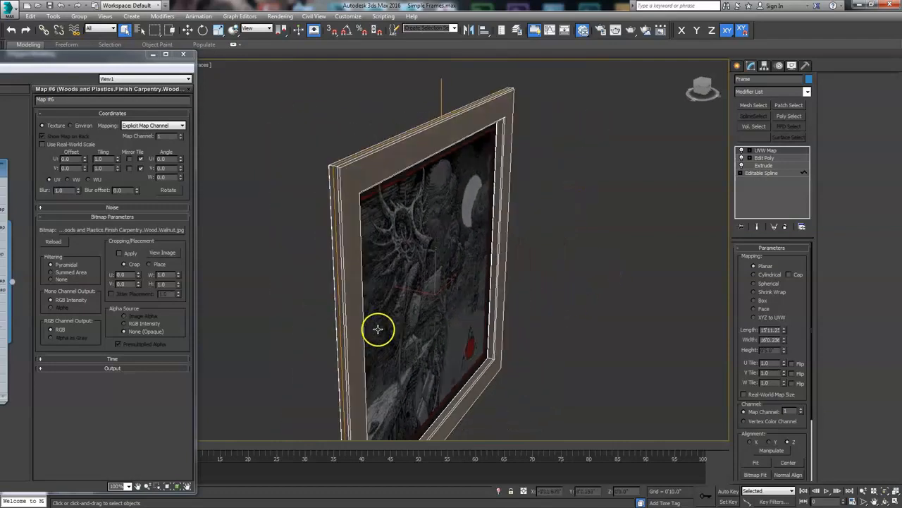
scroll(331, 326, "up", 4)
middle_click_drag(612, 310, 546, 315, "alt")
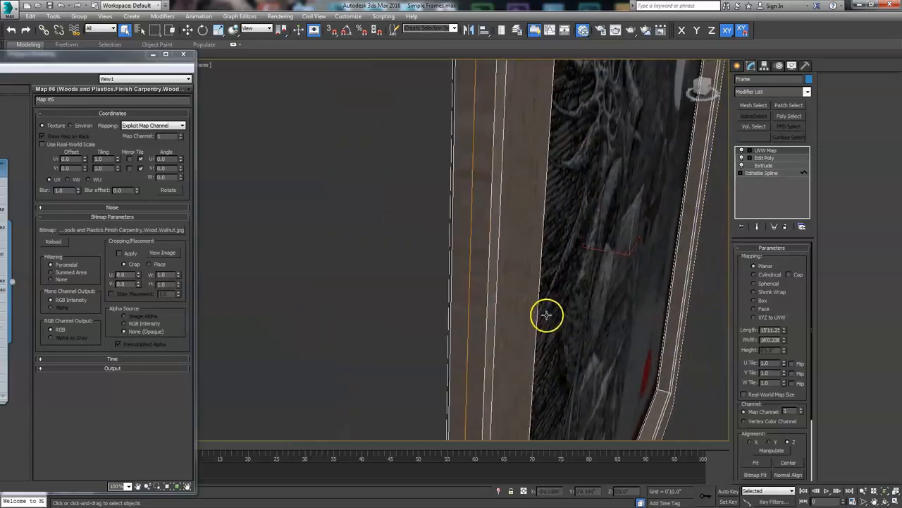
middle_click_drag(621, 282, 550, 258)
scroll(550, 258, "down", 4)
left_click(754, 302)
- Set the UVW Map box's length, width and height to 10.0"
middle_click_drag(529, 308, 413, 276, "alt")
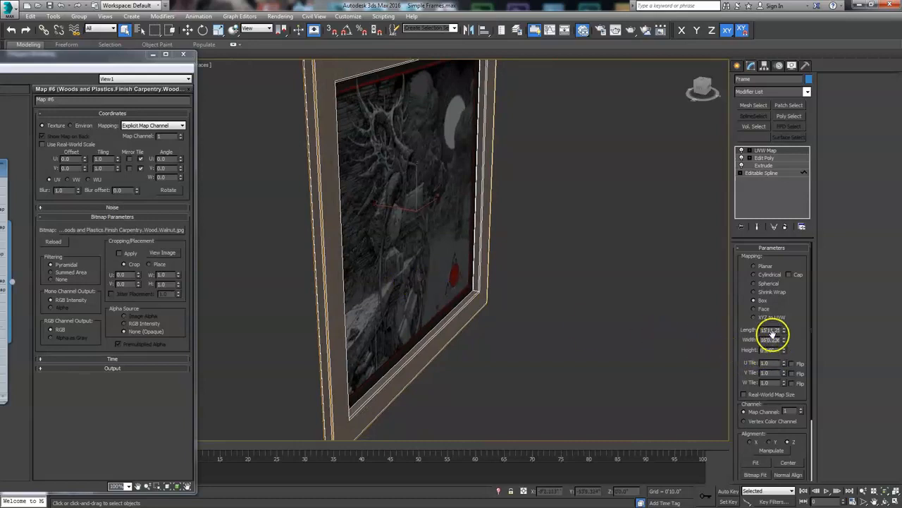
middle_click_drag(427, 322, 603, 322, "alt")
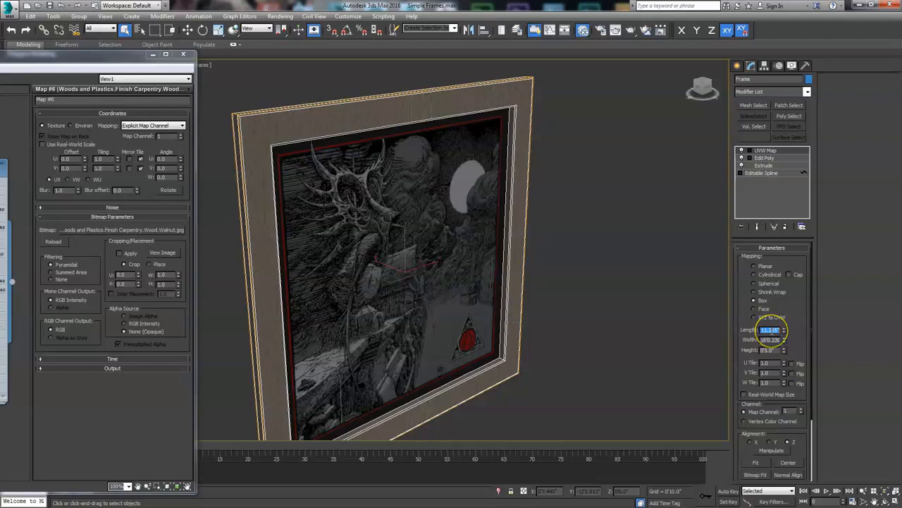
key("Return")
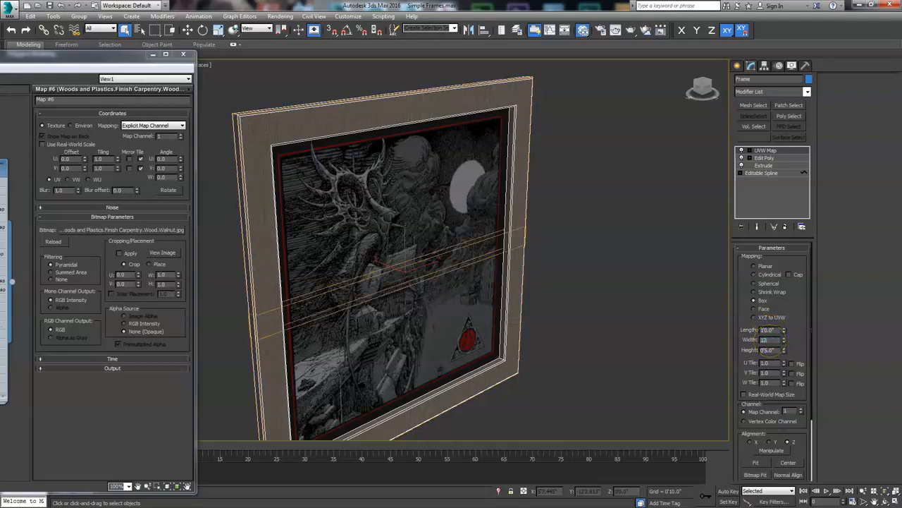
type("12")
key("Return")
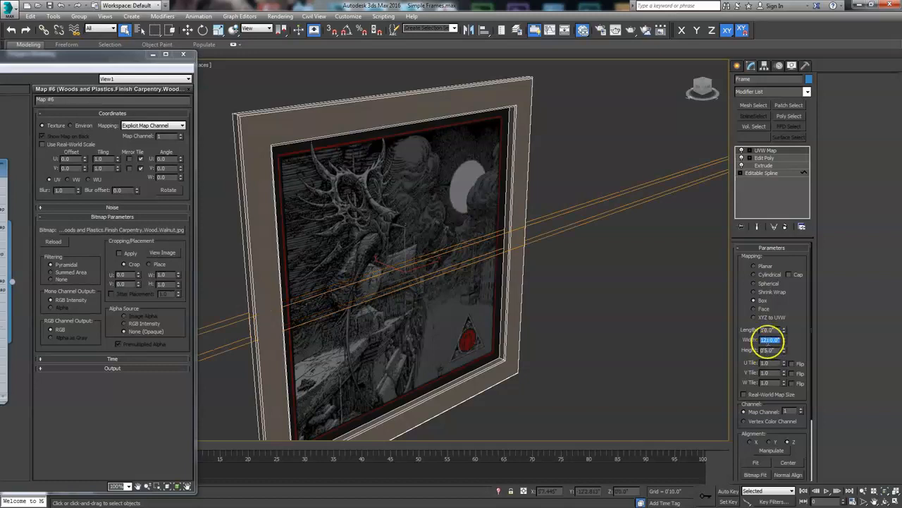
type("1")
key("Return")
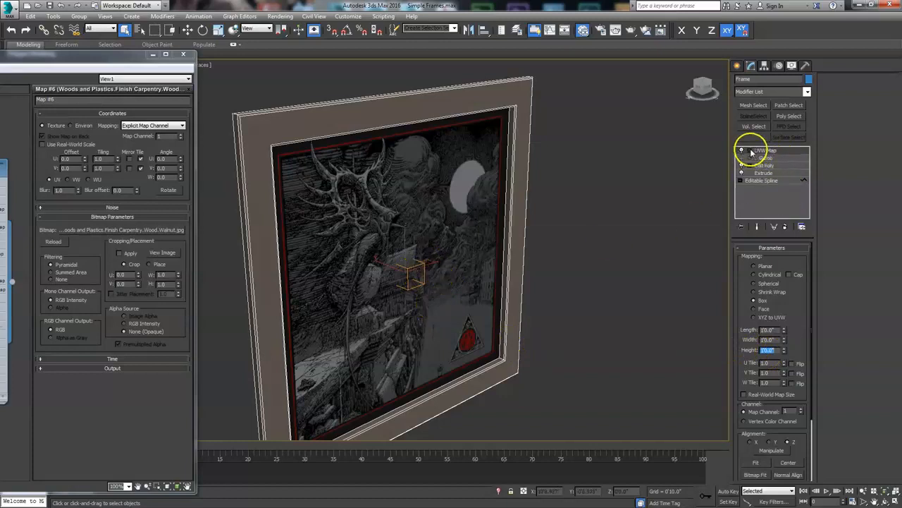
- Scale up the UVW Map gizmo around the center of the frame
left_click(767, 157)
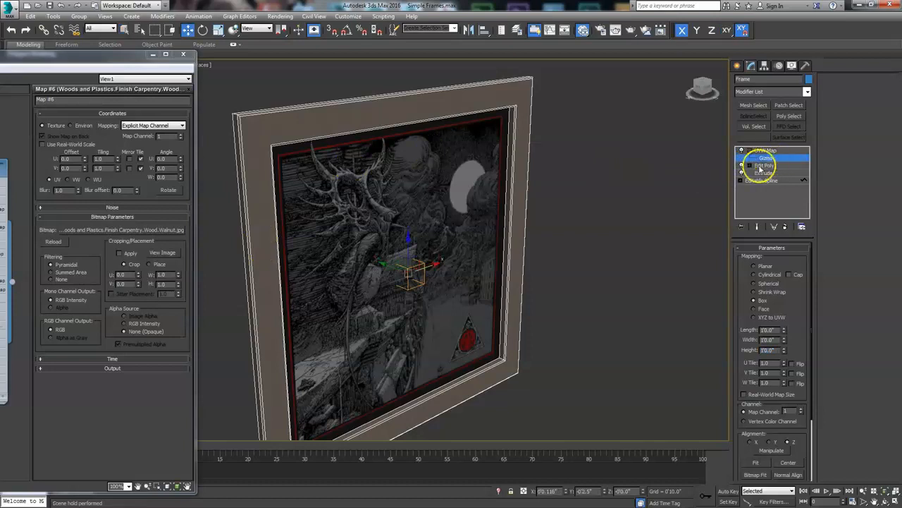
right_click(404, 259)
left_click(416, 274)
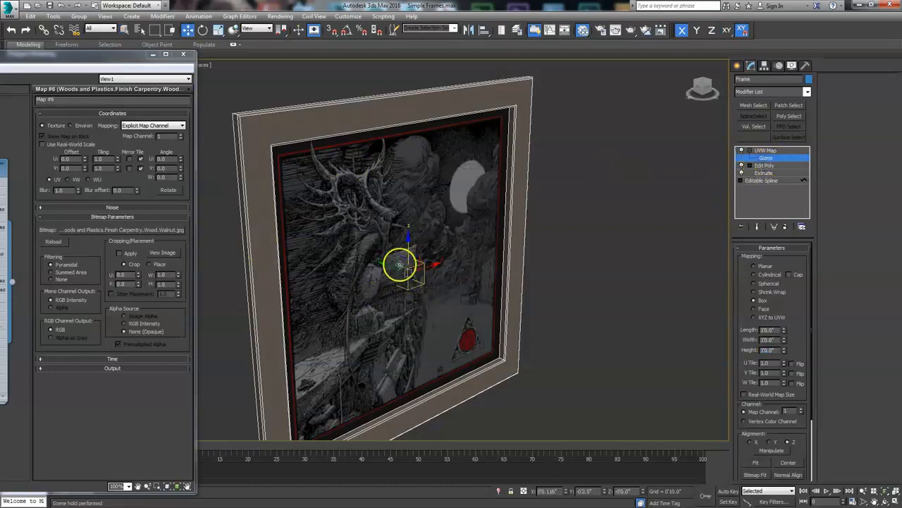
scroll(410, 275, "up", 3)
right_click(411, 277)
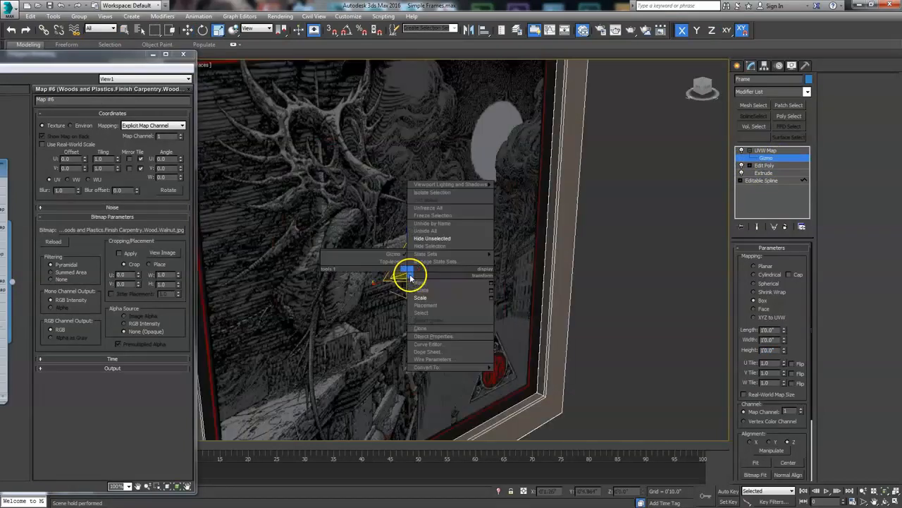
left_click(367, 210)
middle_click_drag(369, 207, 436, 280)
left_click_drag(494, 373, 482, 247)
left_click_drag(493, 376, 495, 379)
middle_click_drag(357, 348, 443, 328, "alt")
scroll(439, 322, "down", 2)
scroll(423, 323, "up", 3)
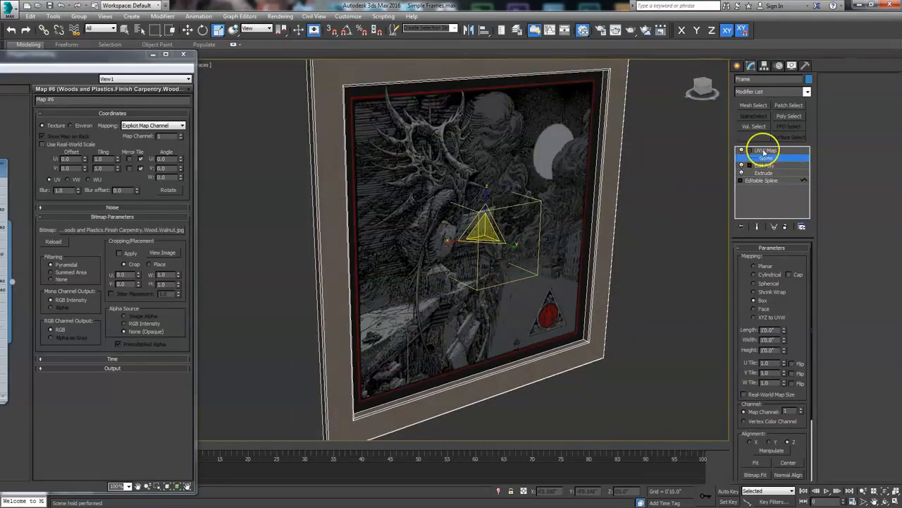
- Leave the gizmo level and deselect the frame to review the textured result
left_click(764, 152)
left_click(652, 268)
middle_click_drag(571, 303, 486, 317, "alt")
middle_click_drag(463, 278, 456, 279)
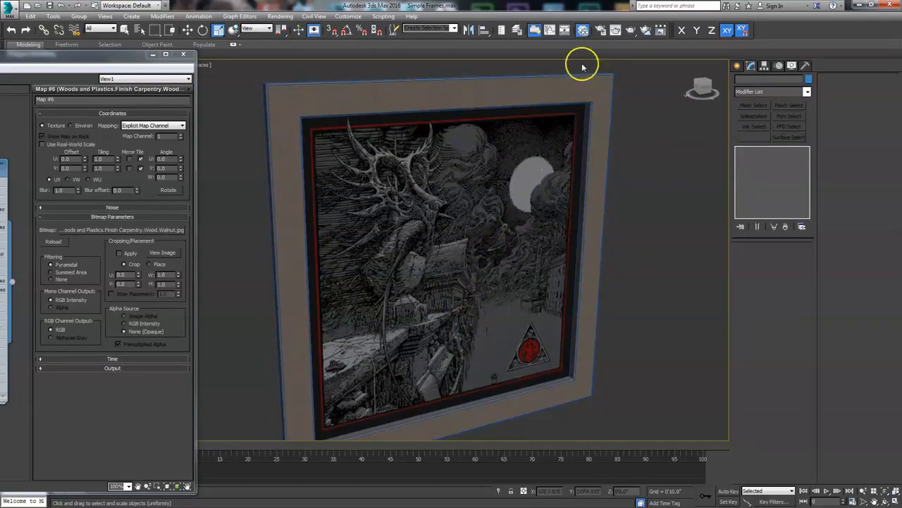
- Open Render Setup and set the output size preset to HDTV (video)
left_click(600, 33)
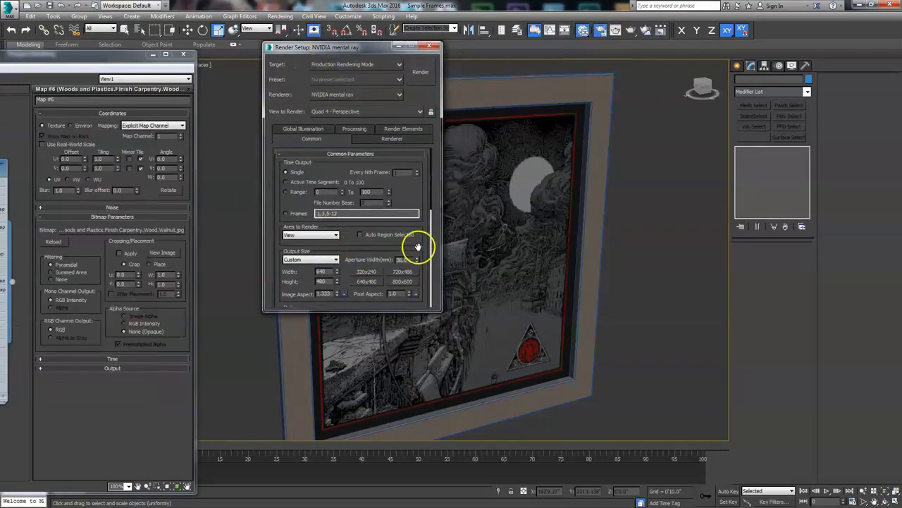
scroll(418, 247, "down", 5)
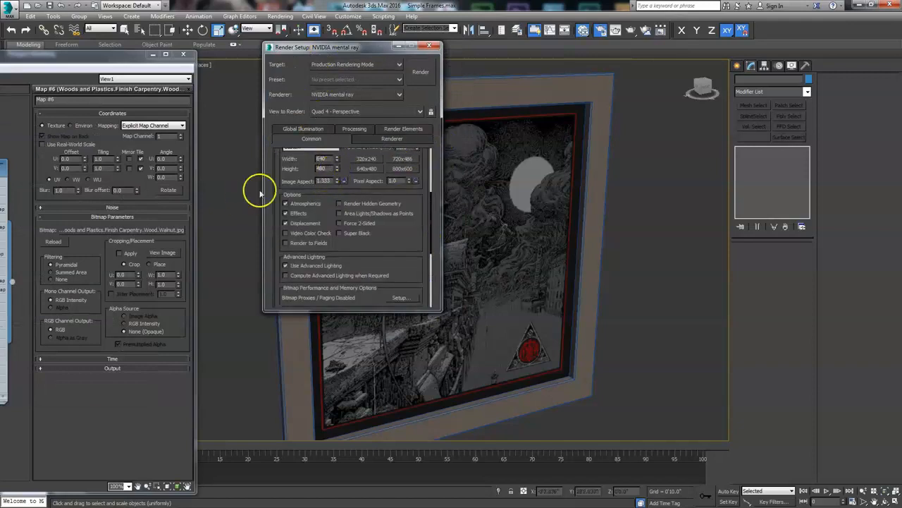
scroll(341, 155, "up", 2)
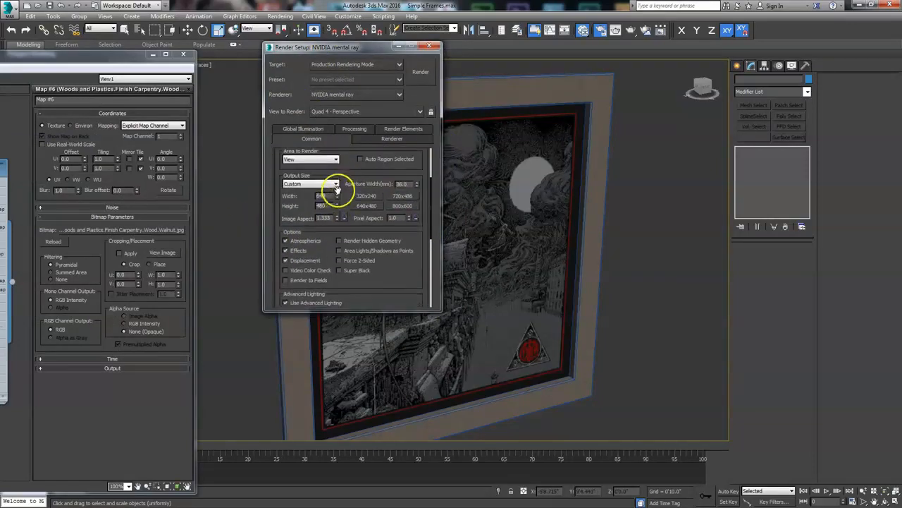
left_click(336, 183)
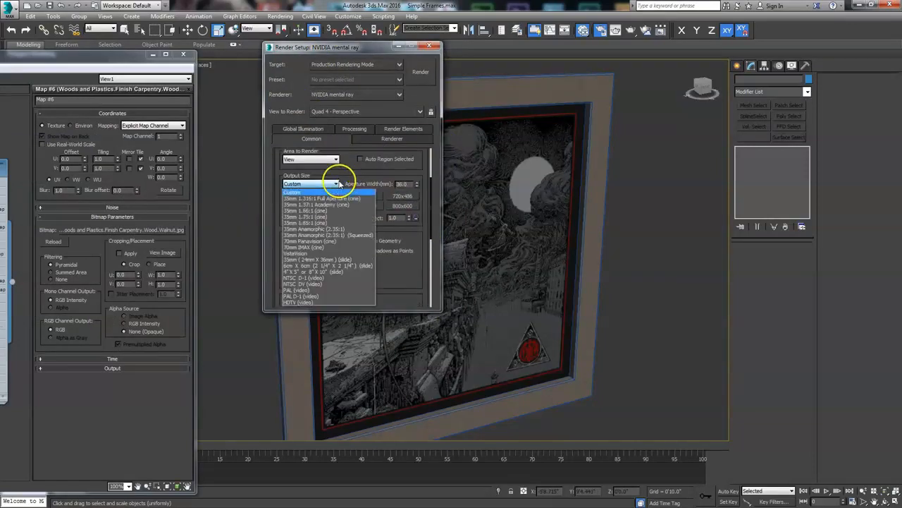
left_click(299, 300)
left_click(429, 46)
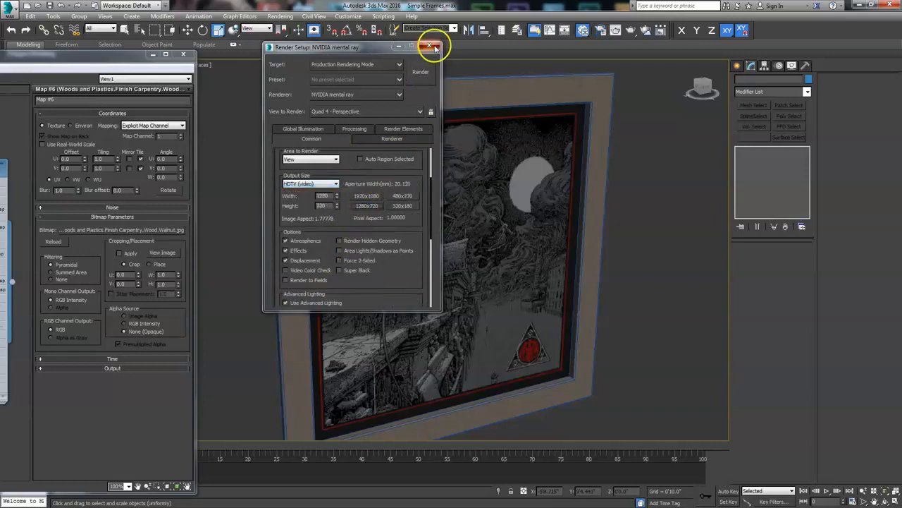
- Close the material editor, turn on the safe frame, and render the perspective view of the framed painting
left_click(183, 54)
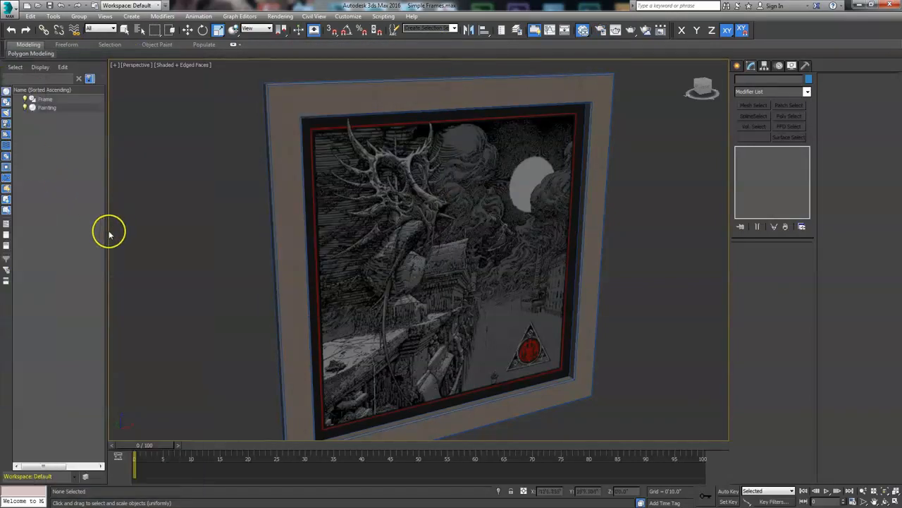
key("shift+f")
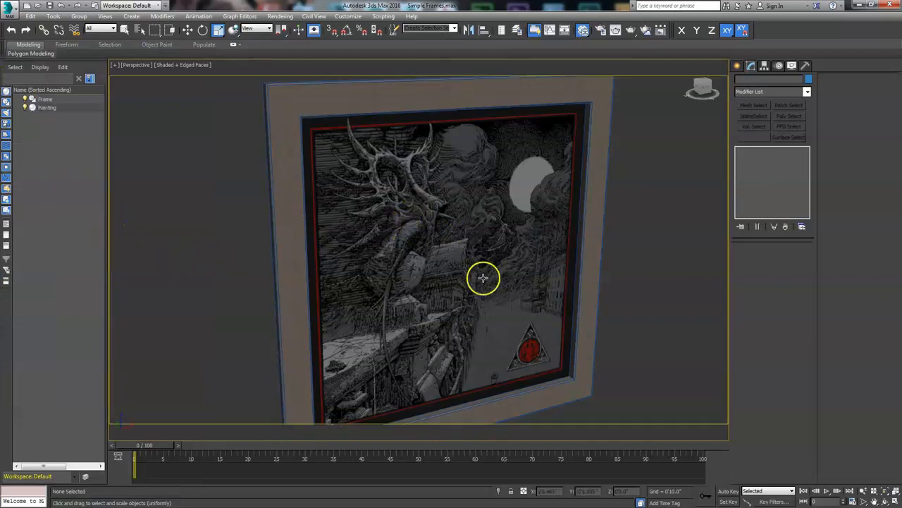
left_click(864, 490)
mouse_move(578, 316)
left_mouse_down()
mouse_move(524, 262)
mouse_move(501, 371)
left_mouse_up()
mouse_move(497, 309)
left_mouse_down()
mouse_move(495, 301)
mouse_move(496, 308)
left_mouse_up()
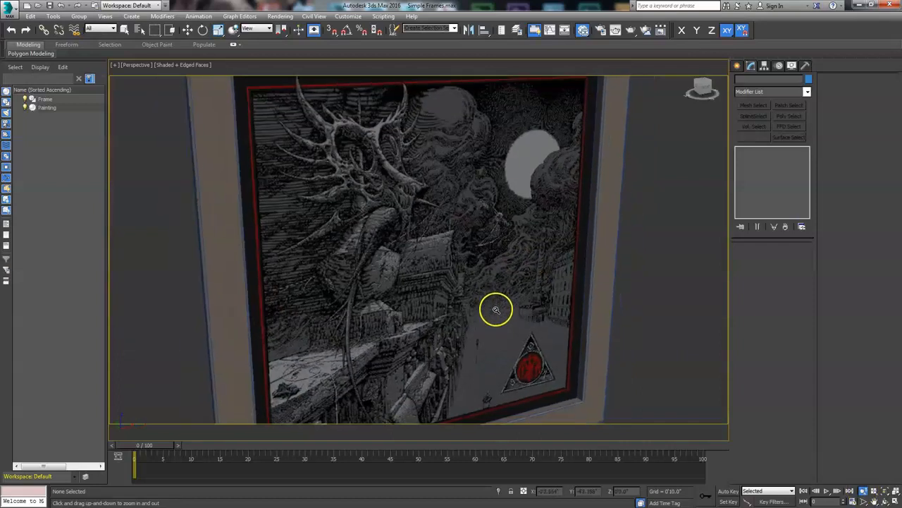
middle_click_drag(403, 216, 417, 273)
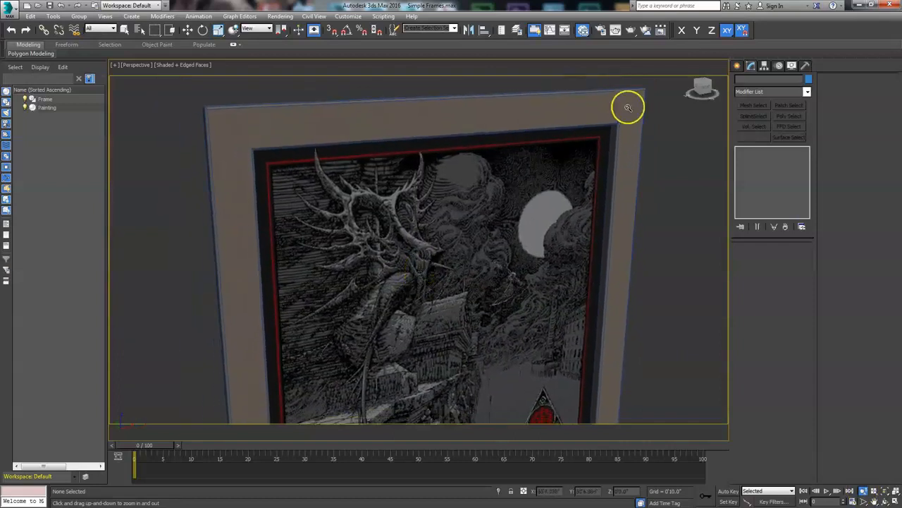
left_click(630, 30)
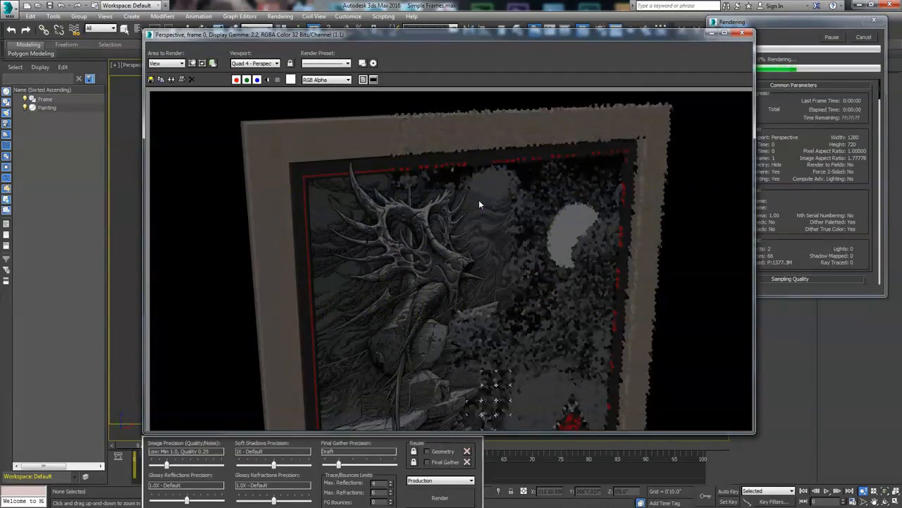
left_click(486, 212)
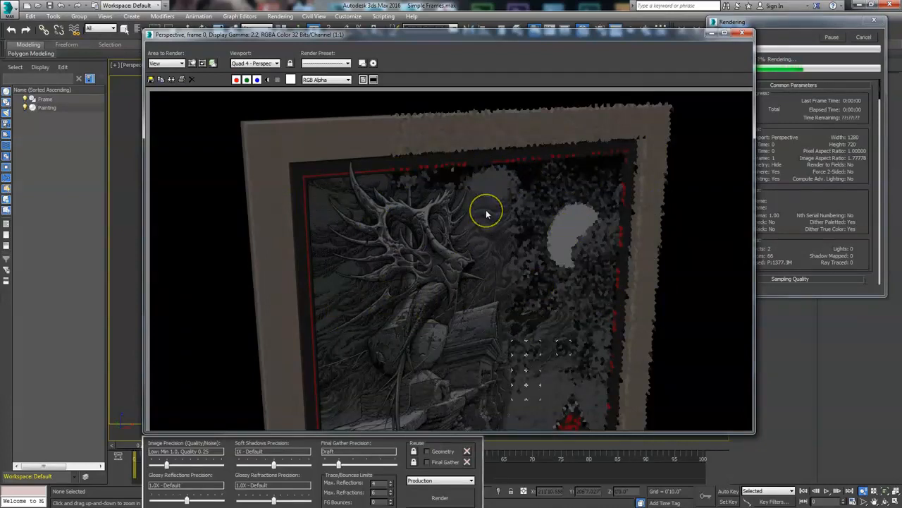
left_click_drag(343, 198, 507, 204)
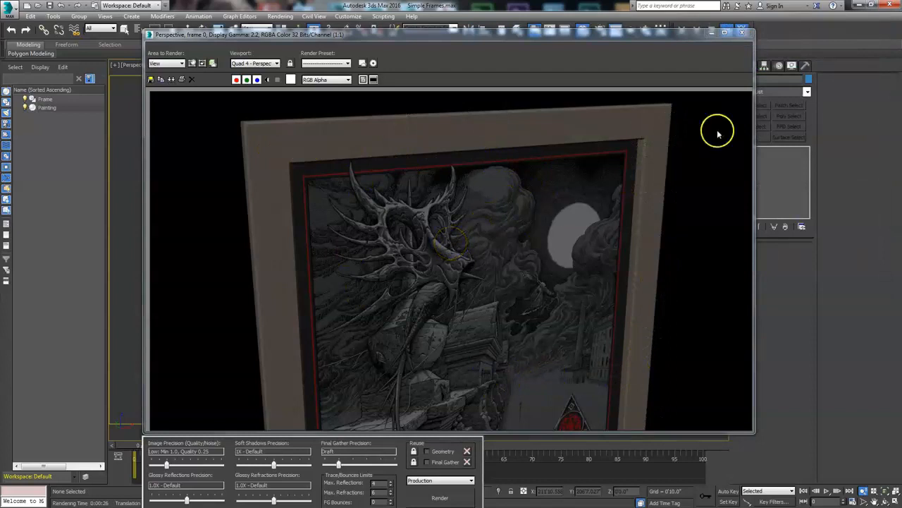
left_click(740, 32)
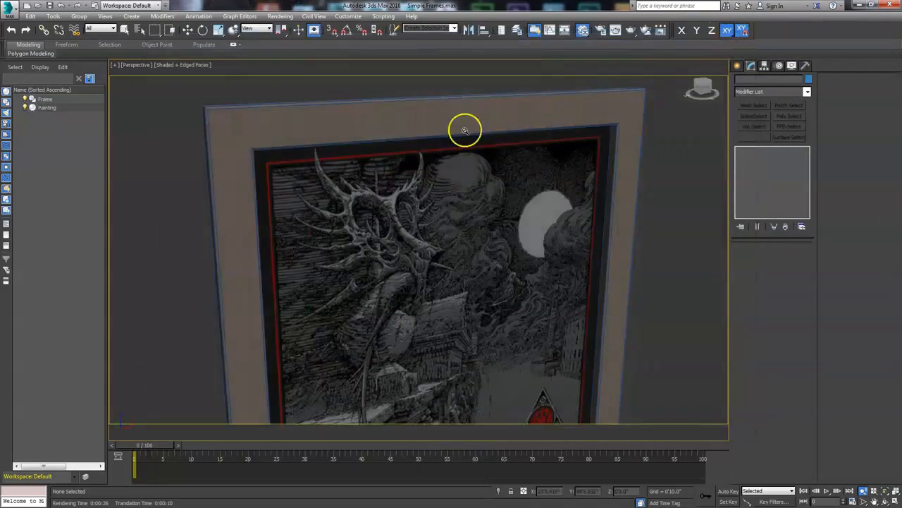
- Select both the frame and the painting and group them under the name Whole Painting
key("r")
left_click(333, 125)
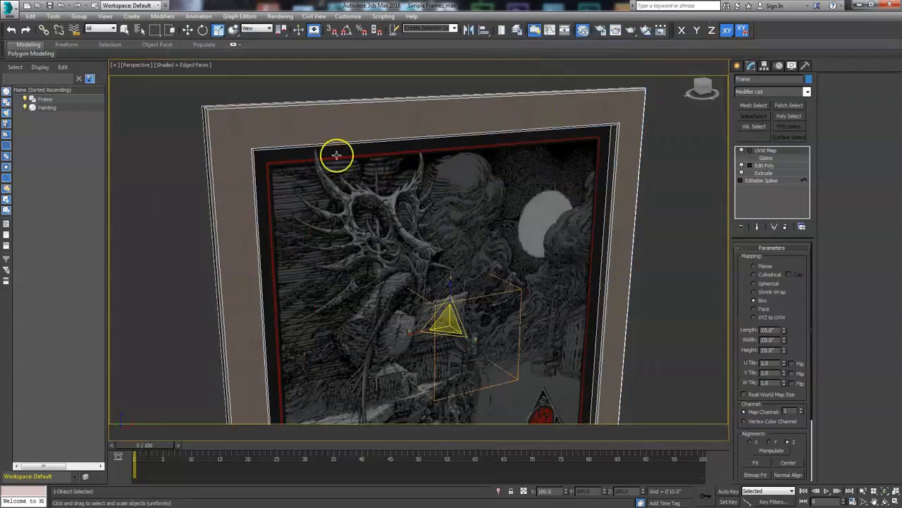
left_click(335, 188, "ctrl")
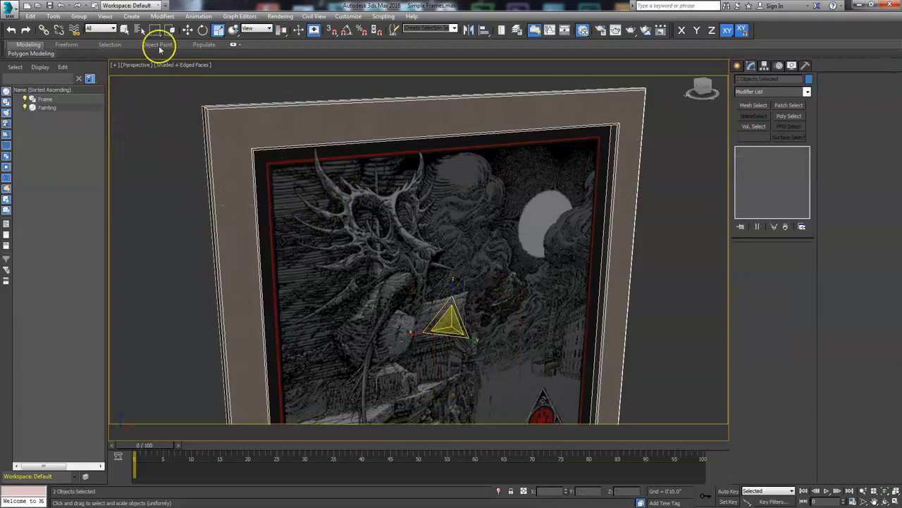
left_click(79, 15)
left_click(90, 27)
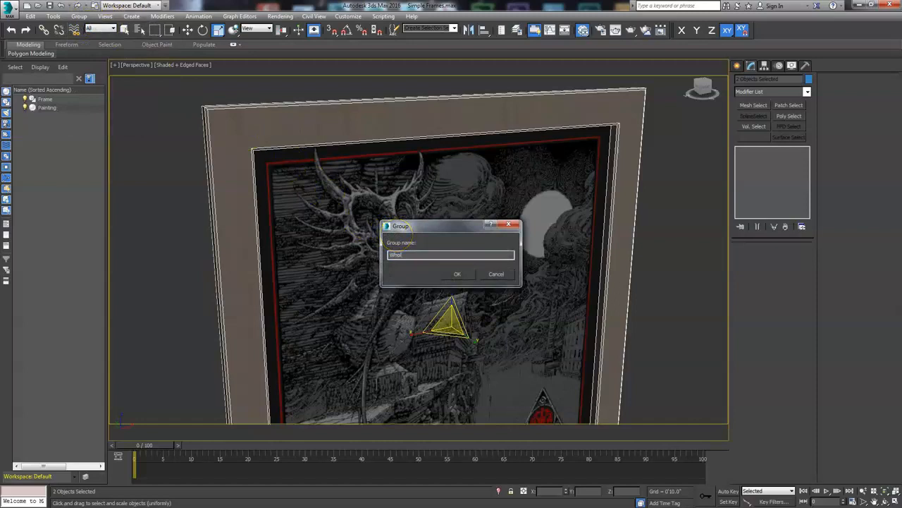
type("Whole Painting")
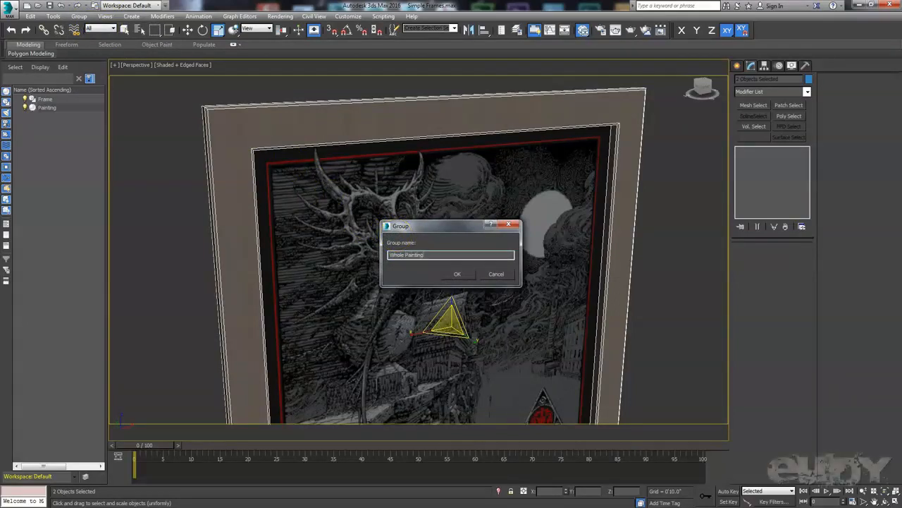
key("Return")
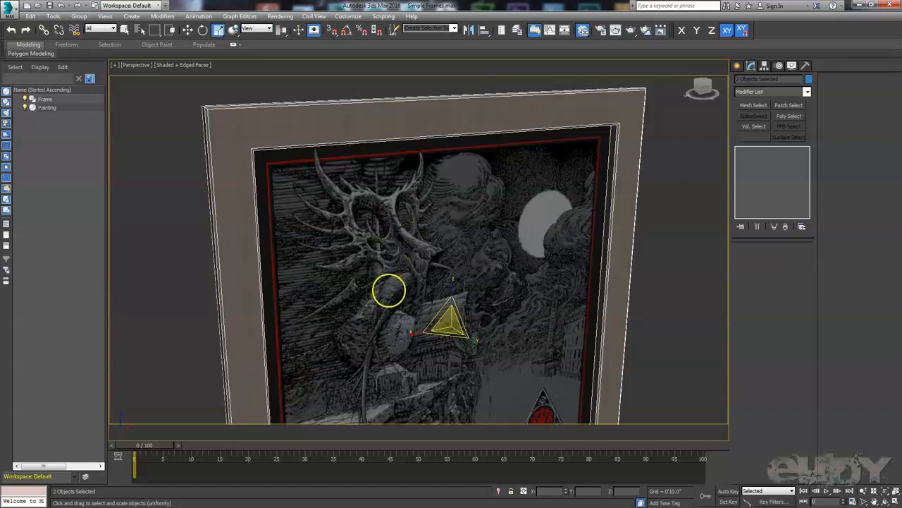